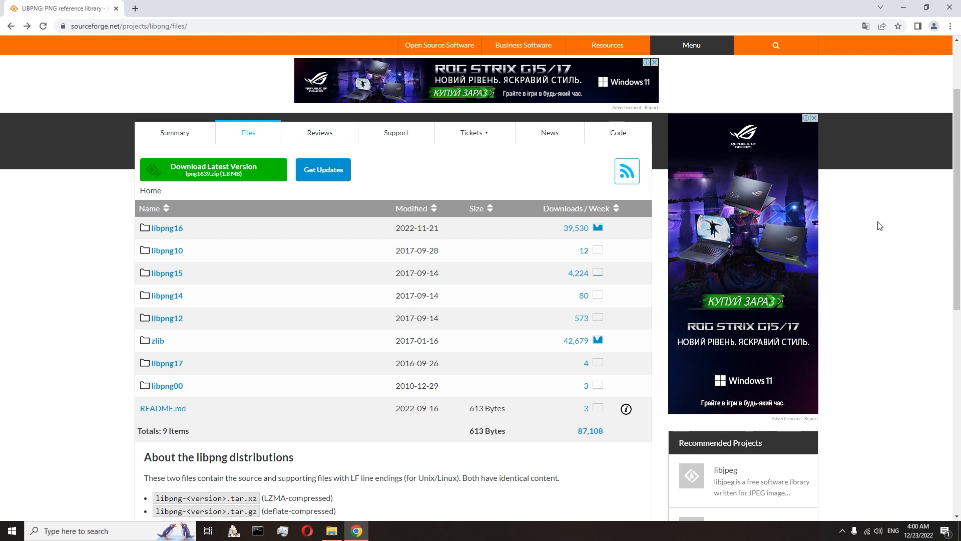
Download the zlib 1.2.11 zip archive (zlib1211.zip) from the libpng project's zlib folder.
{"action": "left_click", "coordinate": [159, 340]}
{"action": "scroll", "coordinate": [159, 349], "scroll_direction": "down", "scroll_amount": 2}
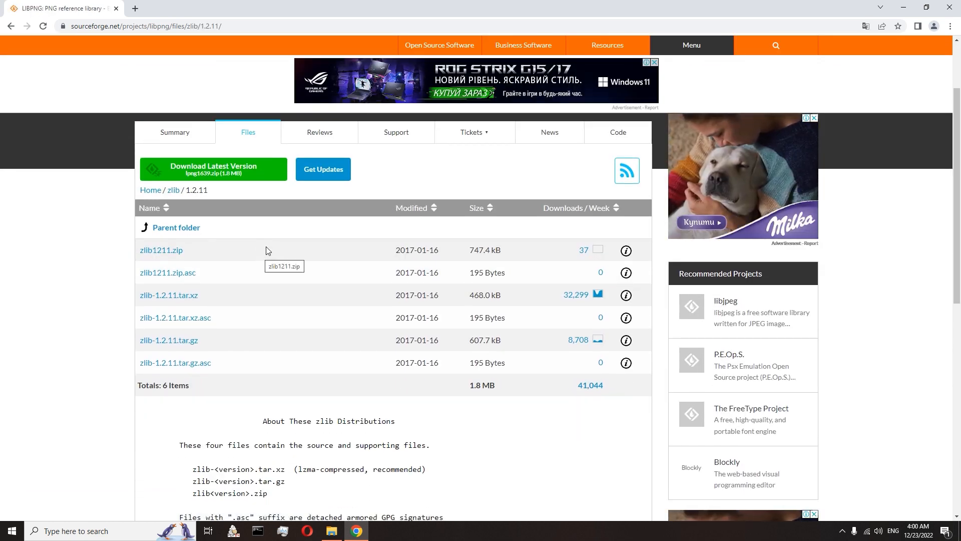
{"action": "left_click", "coordinate": [161, 250]}
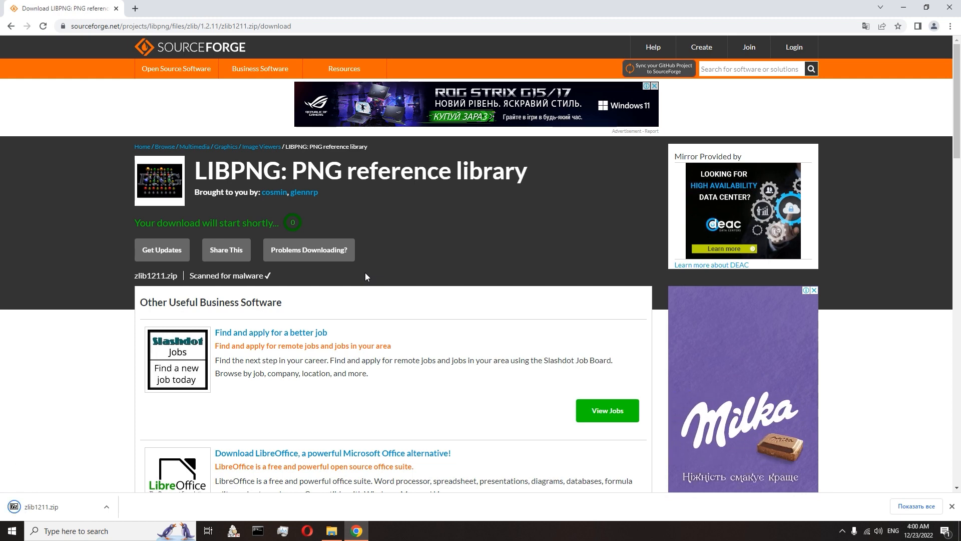
Go back up to the top-level libpng Files listing on SourceForge.
{"action": "left_click", "coordinate": [12, 25]}
{"action": "left_click", "coordinate": [14, 29]}
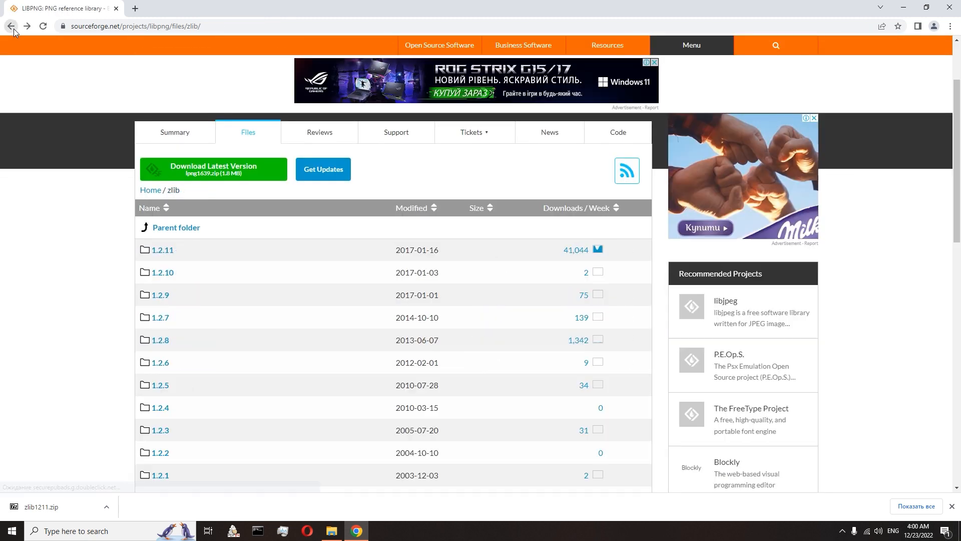
{"action": "left_click", "coordinate": [13, 29]}
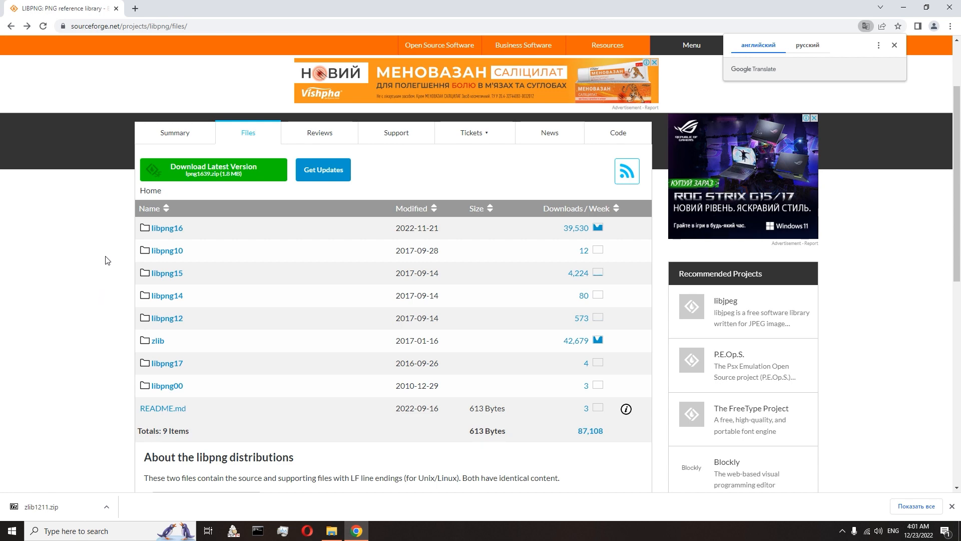
Download lpng1639.zip from the libpng16 > 1.6.39 release folder.
{"action": "left_click", "coordinate": [167, 229]}
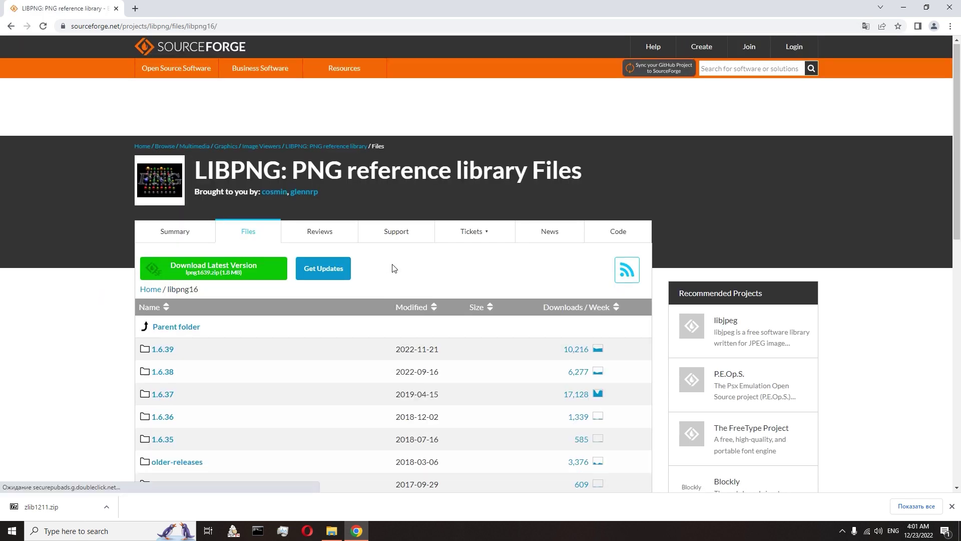
{"action": "scroll", "coordinate": [308, 256], "scroll_direction": "down", "scroll_amount": 1}
{"action": "left_click", "coordinate": [163, 200]}
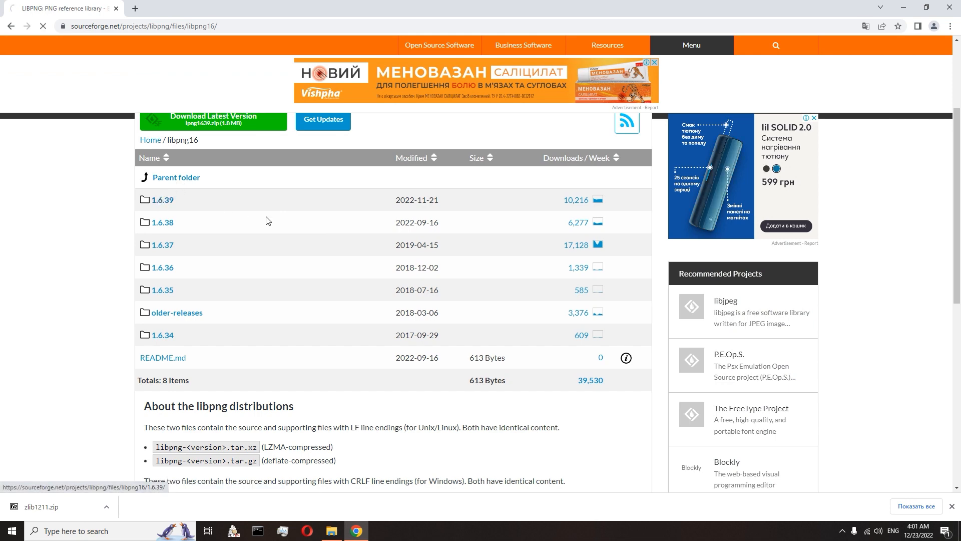
{"action": "scroll", "coordinate": [323, 227], "scroll_direction": "down", "scroll_amount": 1}
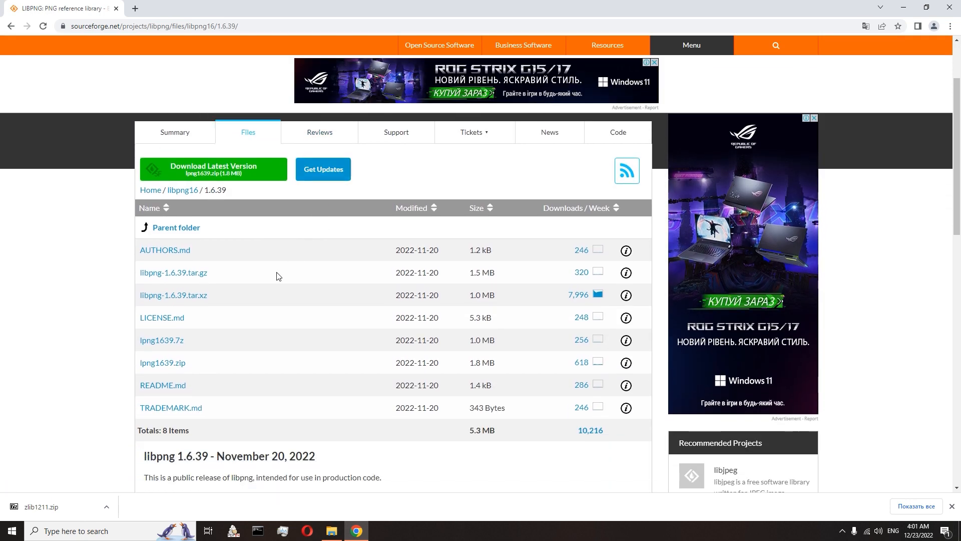
{"action": "left_click", "coordinate": [172, 368]}
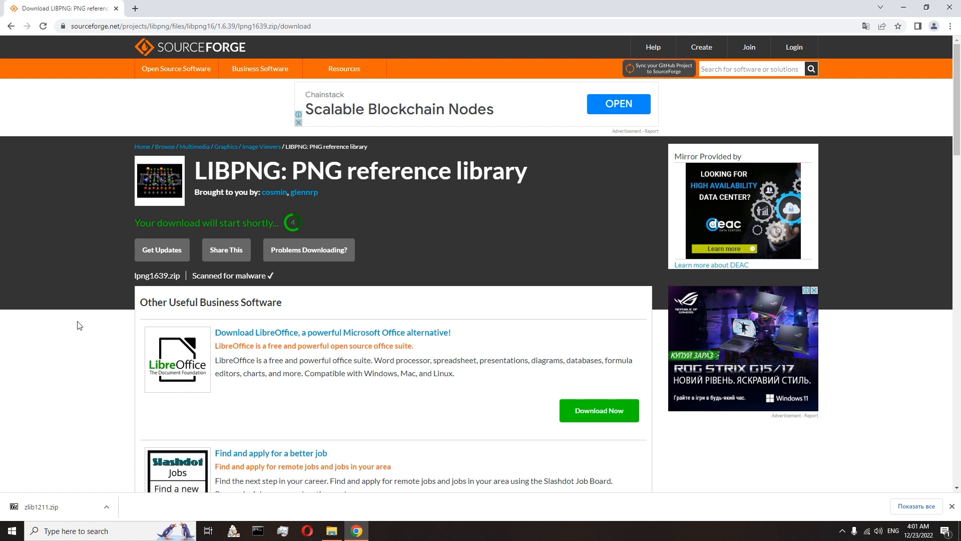
{"action": "scroll", "coordinate": [79, 325], "scroll_direction": "down", "scroll_amount": 1}
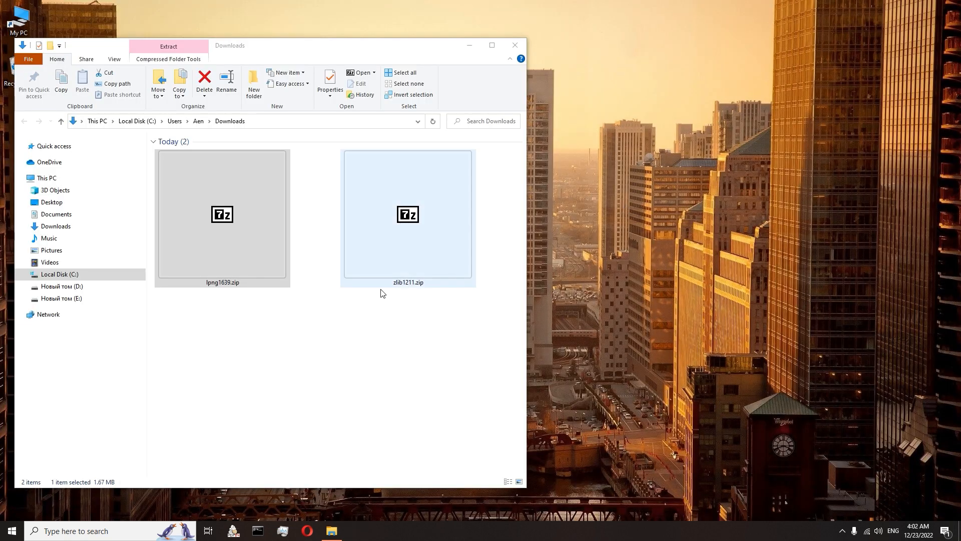
Move both downloaded zip archives from Downloads onto the desktop.
{"action": "key", "text": "ctrl+a"}
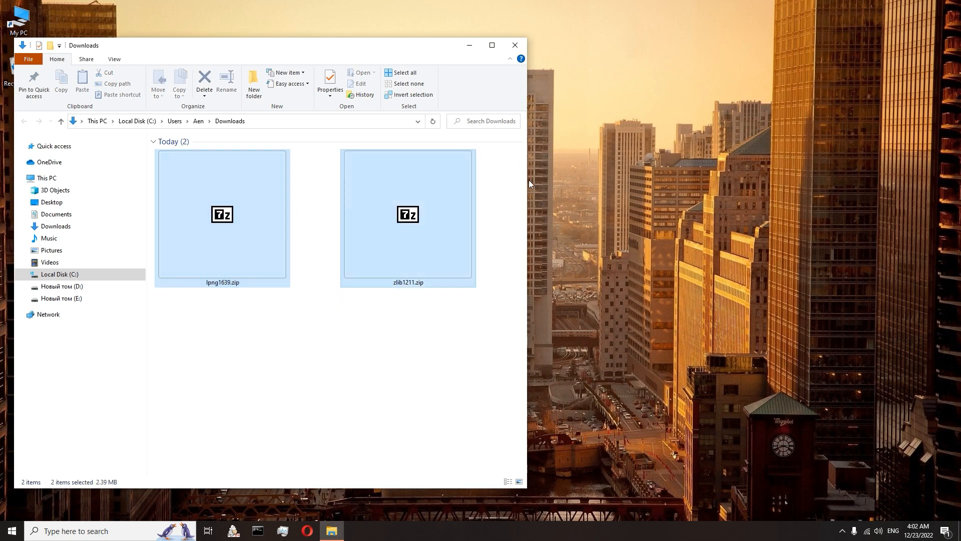
{"action": "left_click_drag", "start_coordinate": [405, 218], "coordinate": [704, 45]}
{"action": "left_click", "coordinate": [690, 141]}
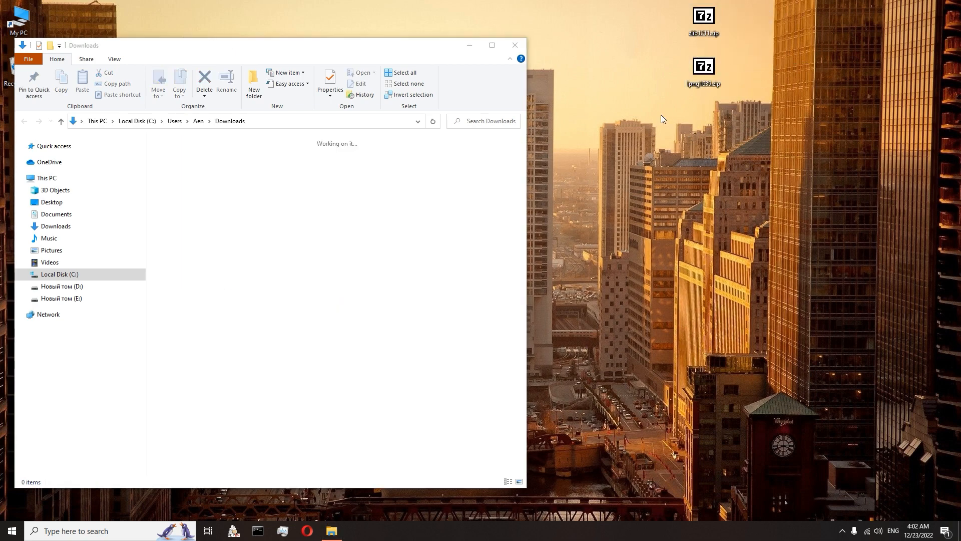
{"action": "left_click", "coordinate": [515, 45]}
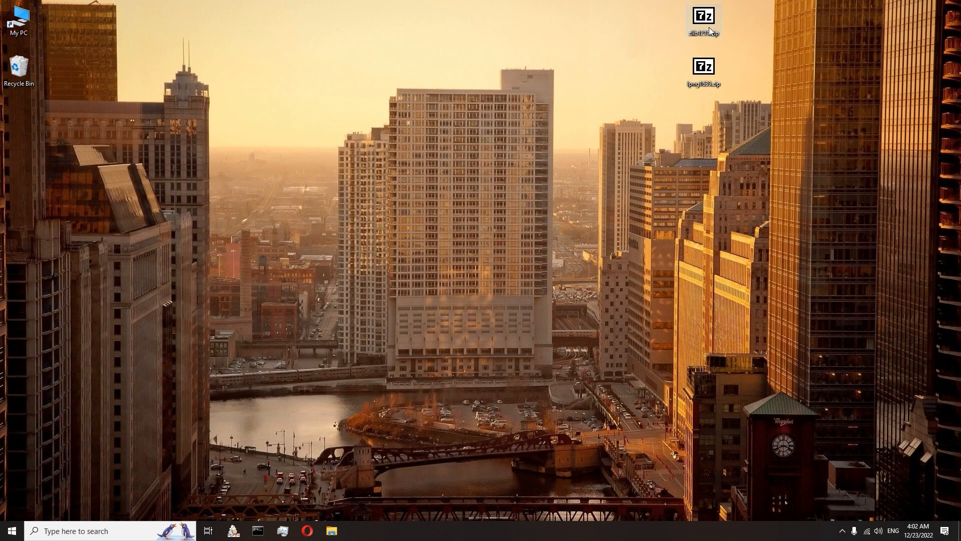
Extract zlib-1.2.11 and lpng1639 folders onto the desktop with 7-Zip and delete both zips.
{"action": "double_click", "coordinate": [704, 17]}
{"action": "left_click_drag", "start_coordinate": [440, 179], "coordinate": [631, 30]}
{"action": "left_click", "coordinate": [728, 106]}
{"action": "double_click", "coordinate": [704, 67]}
{"action": "left_click_drag", "start_coordinate": [440, 180], "coordinate": [627, 79]}
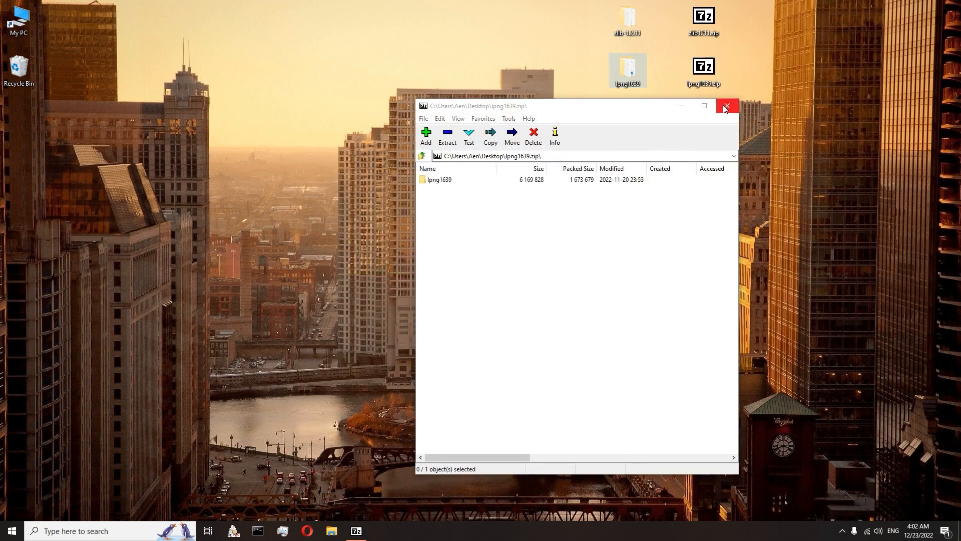
{"action": "left_click", "coordinate": [727, 106]}
{"action": "left_click", "coordinate": [672, 135]}
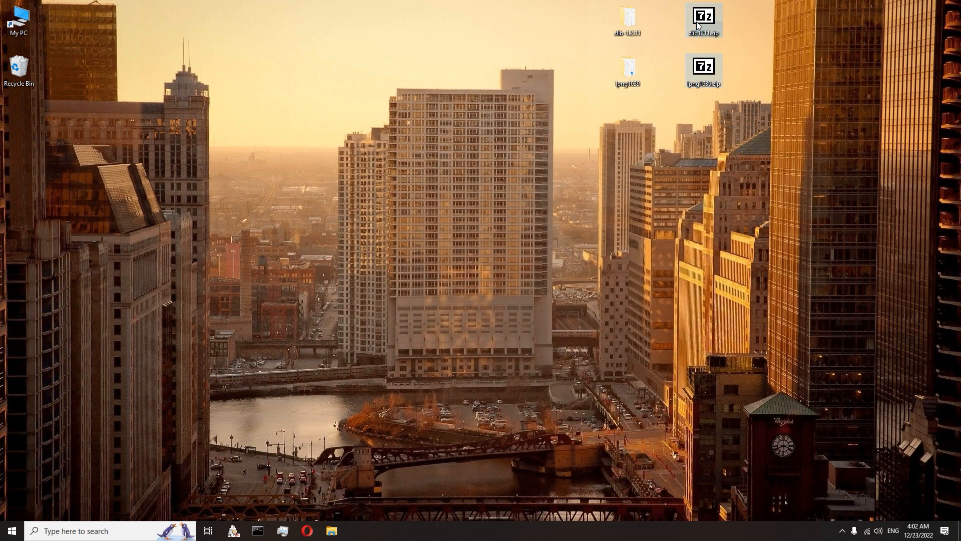
{"action": "key", "text": "Delete"}
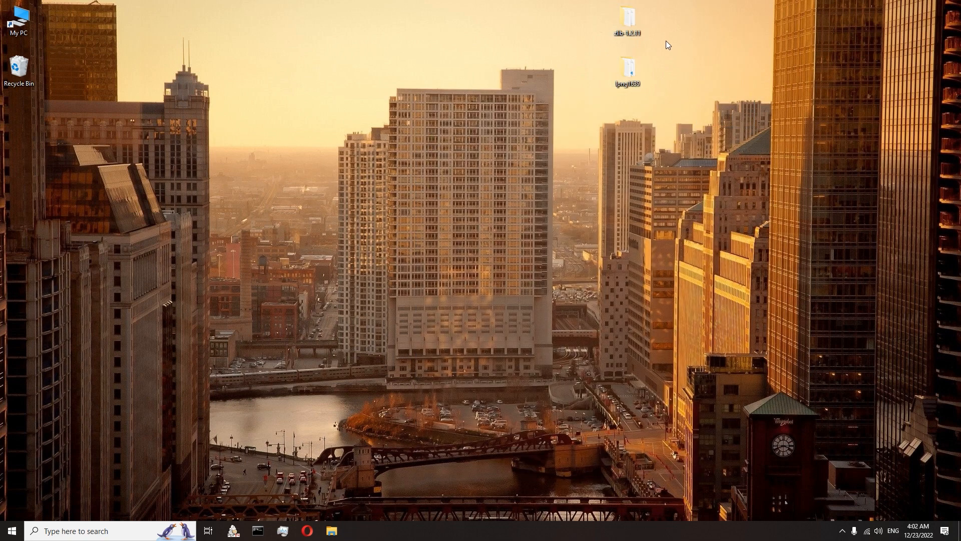
Rename the zlib-1.2.11 folder to zlib and place lpng1639 beside it.
{"action": "right_click", "coordinate": [622, 29]}
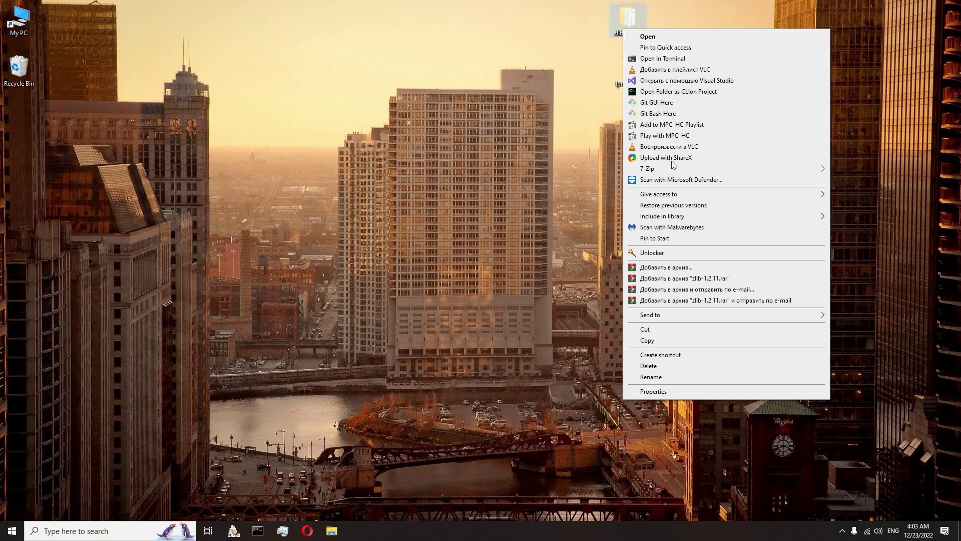
{"action": "left_click", "coordinate": [676, 378]}
{"action": "left_click_drag", "start_coordinate": [644, 34], "coordinate": [627, 35]}
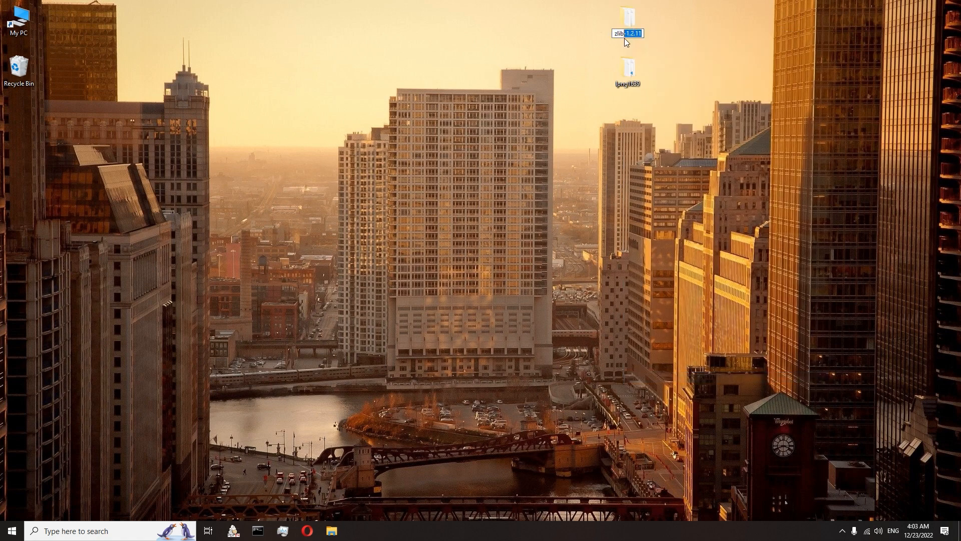
{"action": "key", "text": "BackSpace"}
{"action": "key", "text": "Return"}
{"action": "left_click_drag", "start_coordinate": [632, 70], "coordinate": [672, 32]}
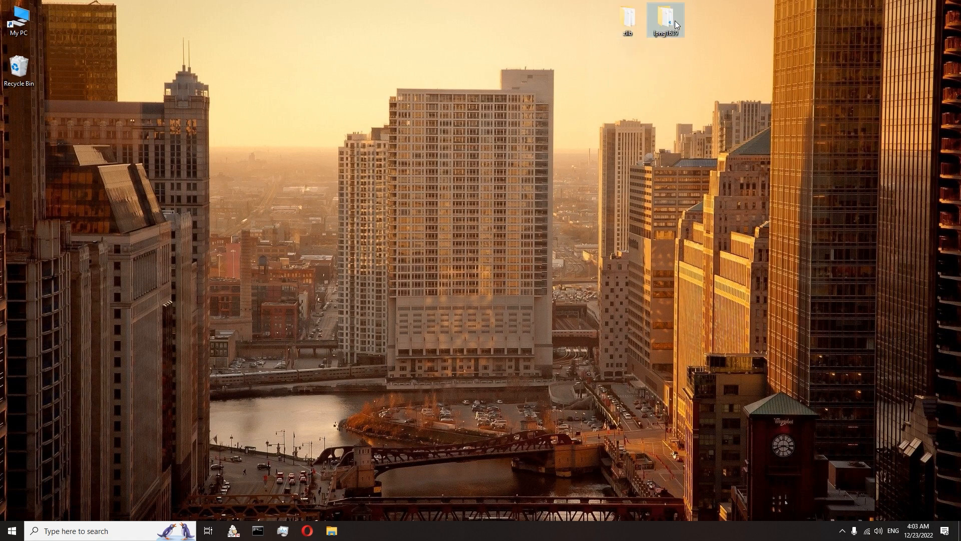
{"action": "left_click", "coordinate": [672, 65]}
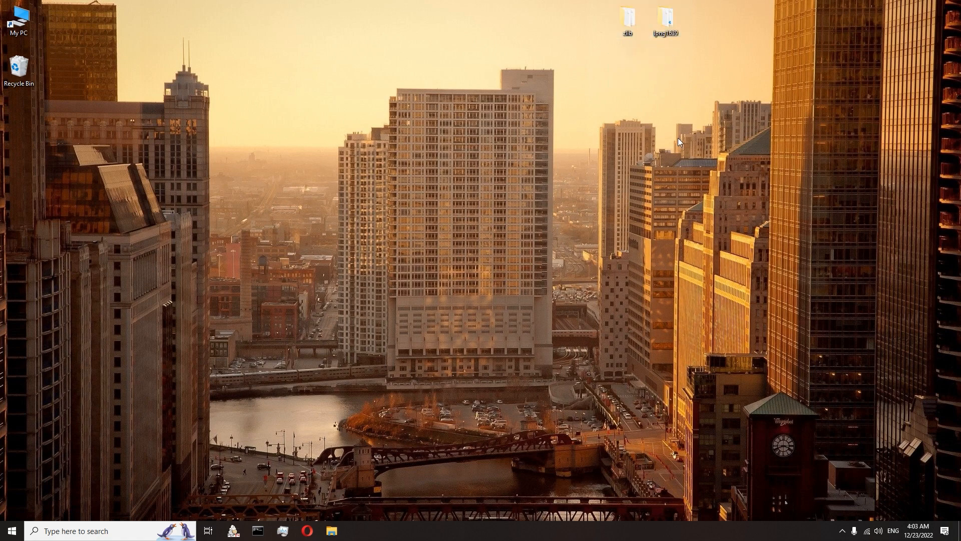
Create a new desktop folder named libpng and go into it.
{"action": "right_click", "coordinate": [737, 68]}
{"action": "mouse_move", "coordinate": [811, 218]}
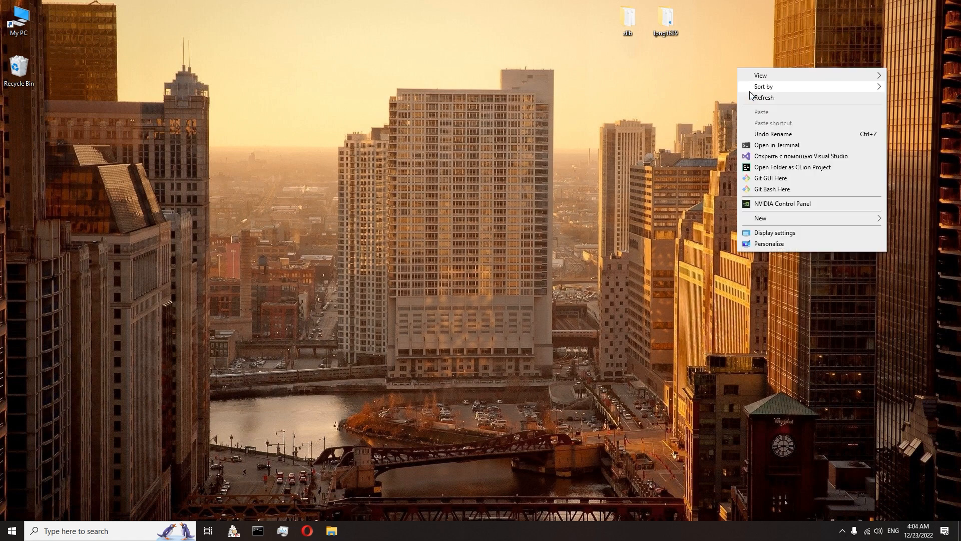
{"action": "left_click", "coordinate": [680, 218]}
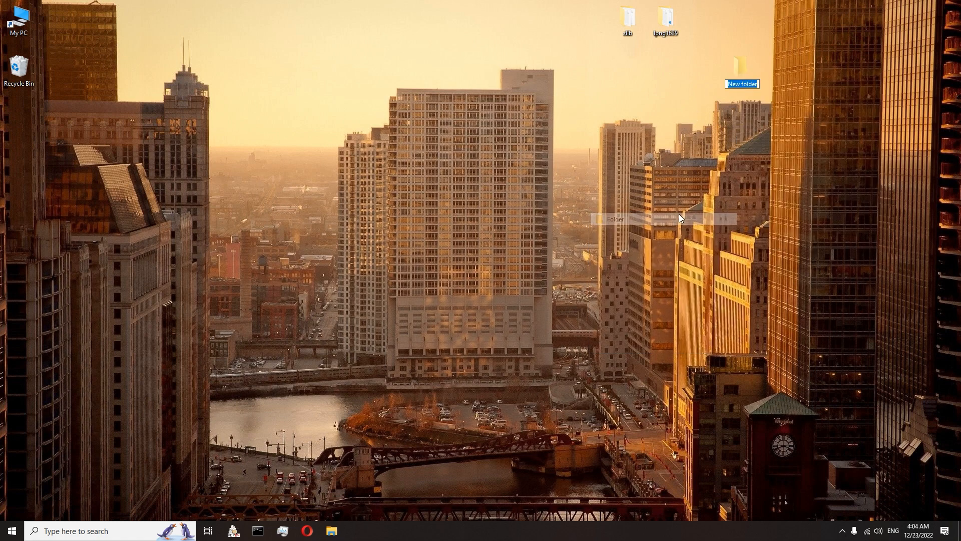
{"action": "type", "text": "libp"}
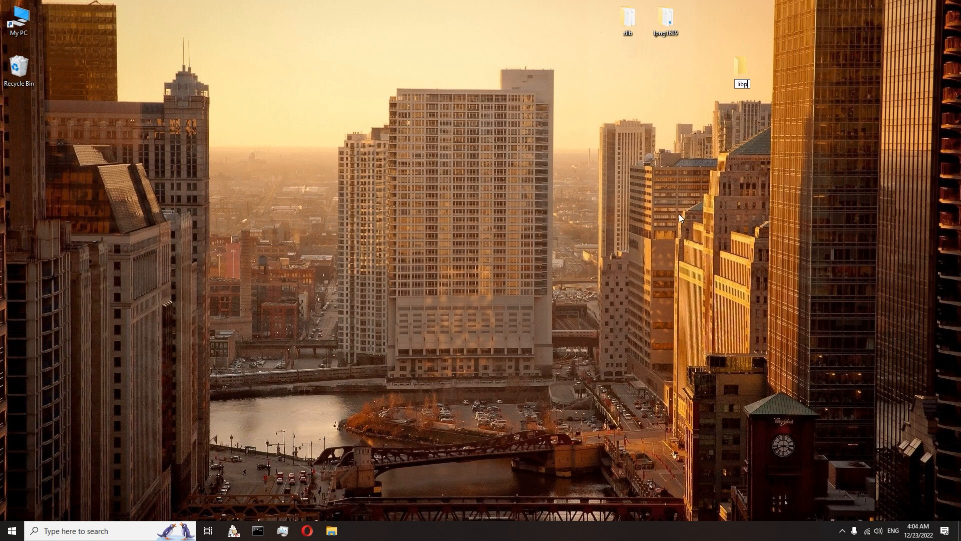
{"action": "type", "text": "ng"}
{"action": "key", "text": "Return"}
{"action": "double_click", "coordinate": [741, 73]}
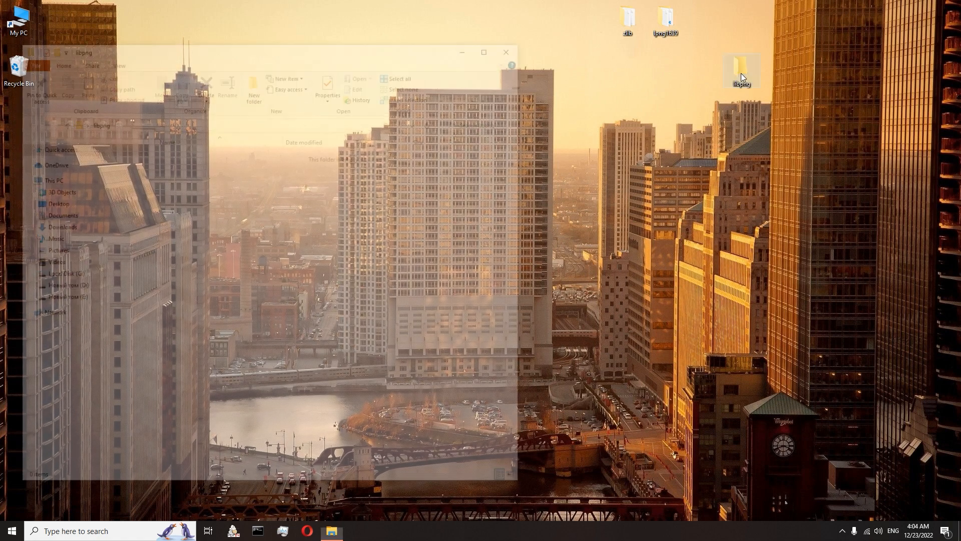
Create empty lib and include subfolders inside libpng, then close the window.
{"action": "right_click", "coordinate": [268, 218]}
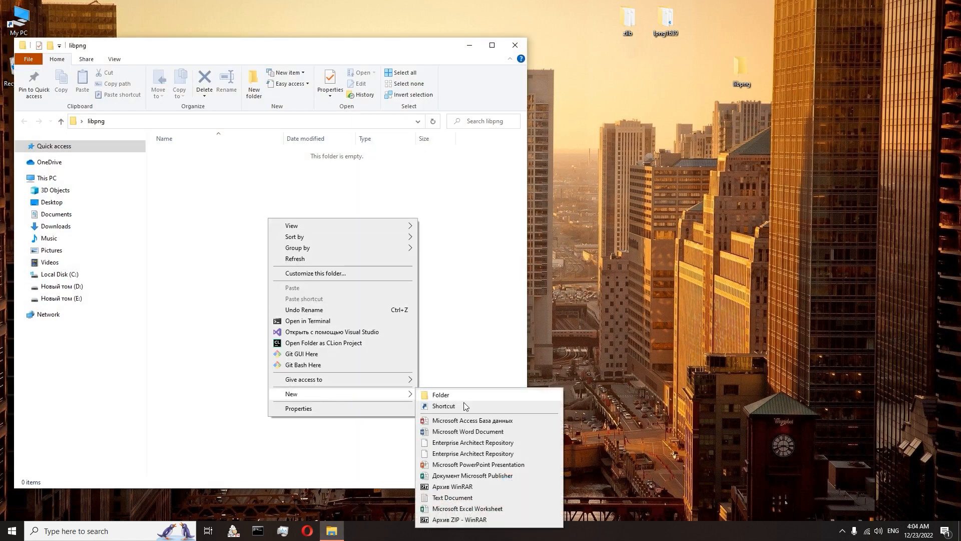
{"action": "left_click", "coordinate": [451, 402]}
{"action": "type", "text": "lib"}
{"action": "key", "text": "Return"}
{"action": "right_click", "coordinate": [287, 253]}
{"action": "mouse_move", "coordinate": [310, 428]}
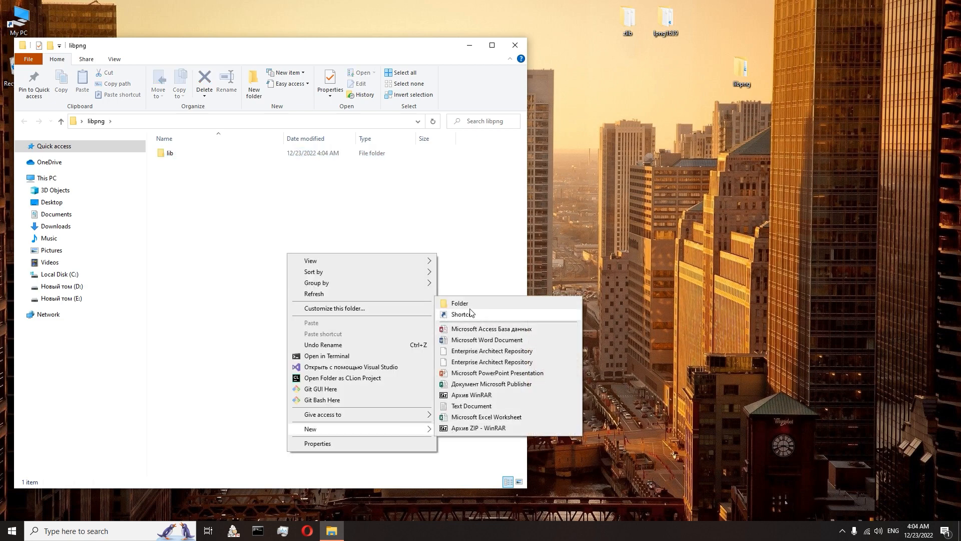
{"action": "left_click", "coordinate": [472, 307]}
{"action": "type", "text": "include"}
{"action": "key", "text": "Return"}
{"action": "left_click", "coordinate": [471, 311]}
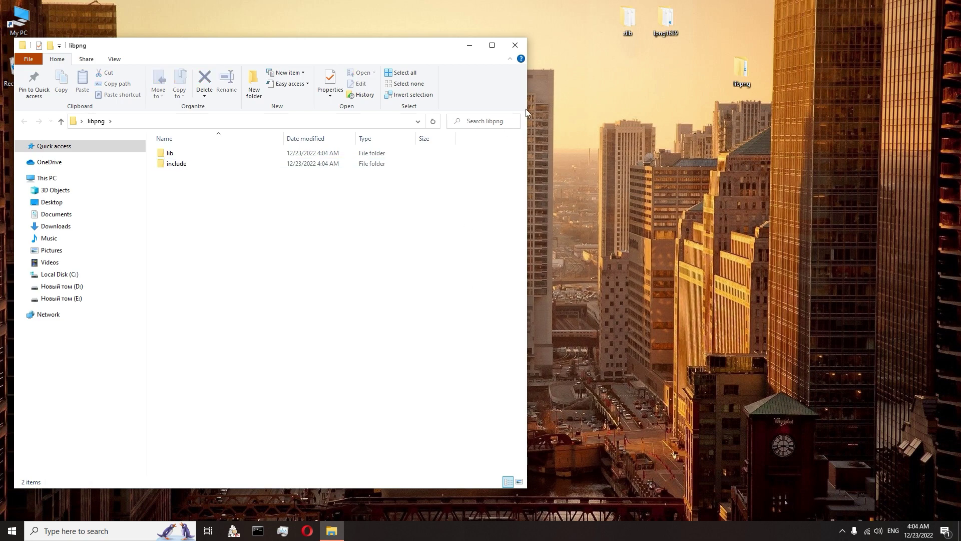
{"action": "left_click", "coordinate": [515, 45]}
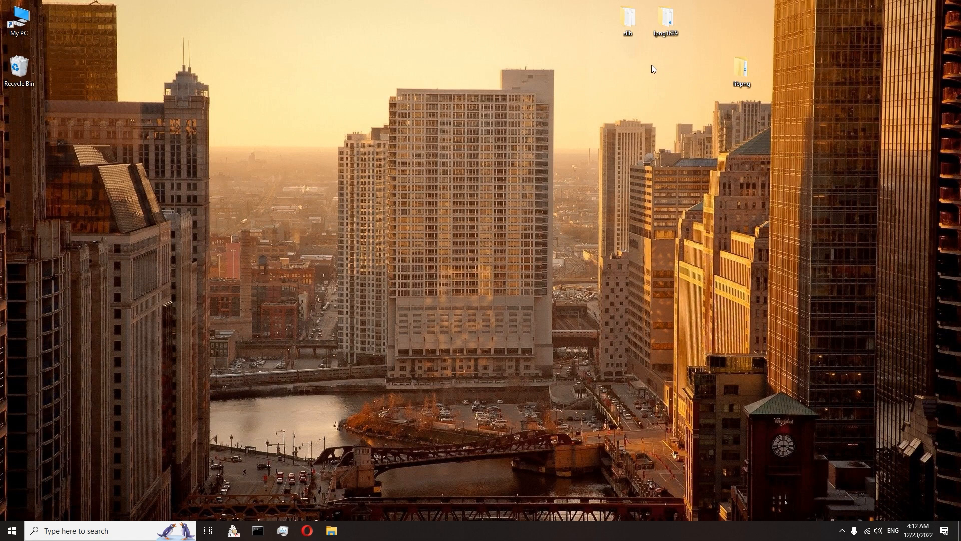
Launch zlibvc.sln from zlib\contrib\vstudio\vc14 in Visual Studio 2022.
{"action": "double_click", "coordinate": [639, 19]}
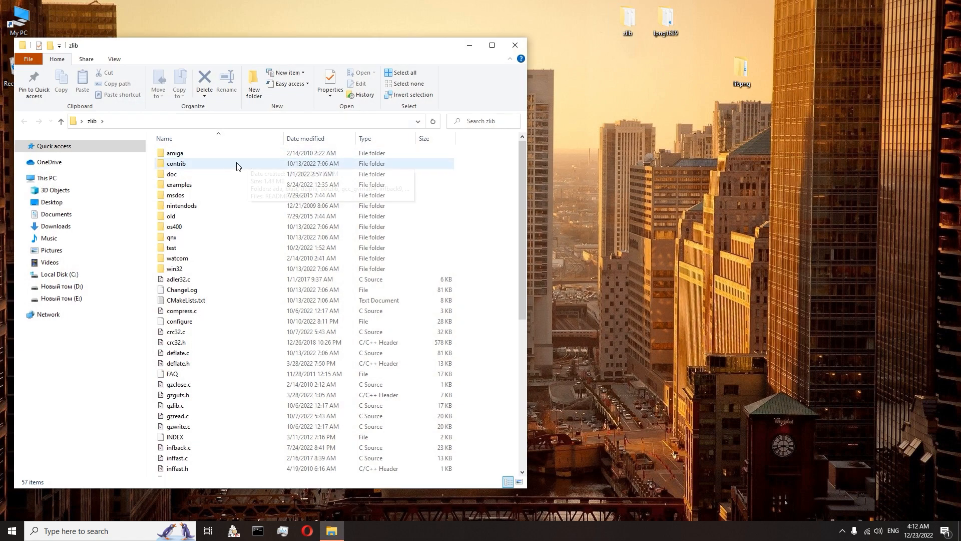
{"action": "double_click", "coordinate": [229, 164]}
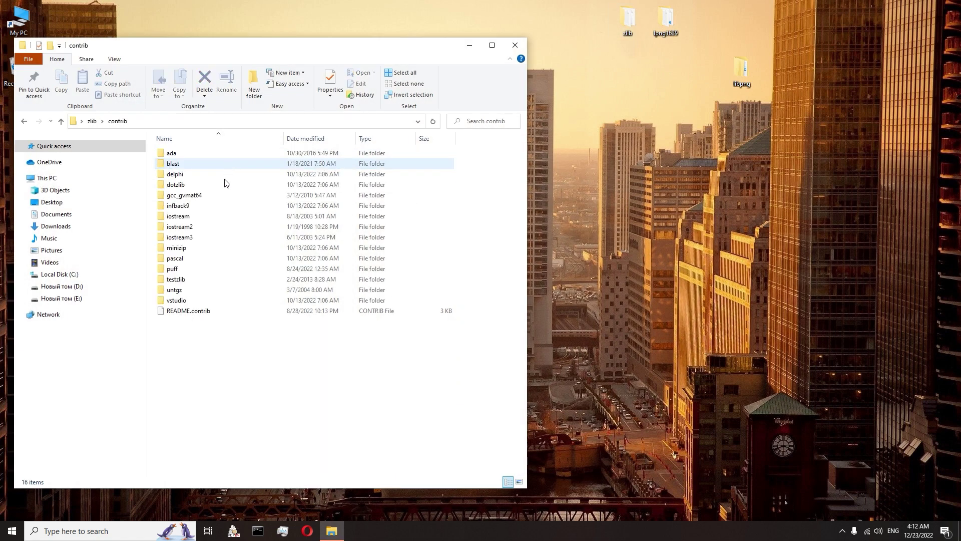
{"action": "double_click", "coordinate": [209, 299]}
{"action": "double_click", "coordinate": [172, 195]}
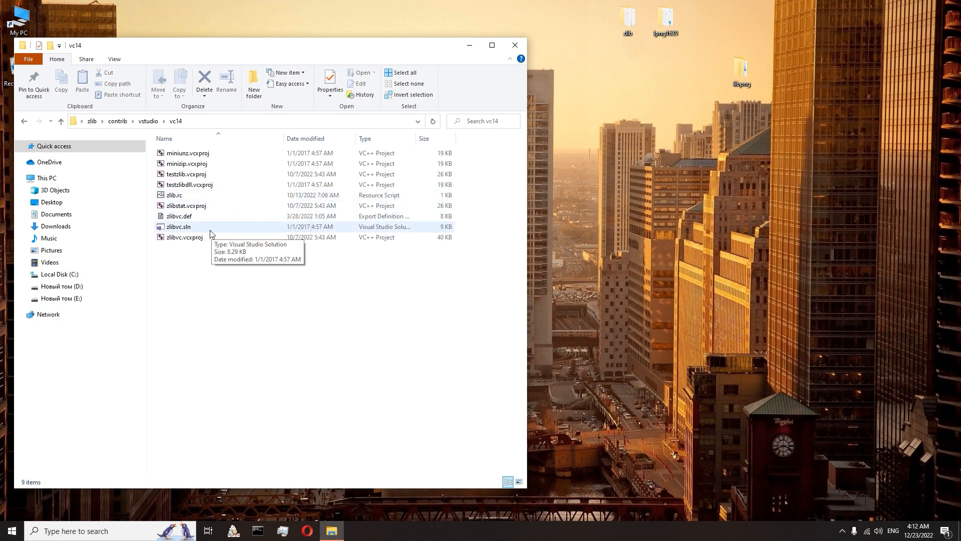
{"action": "double_click", "coordinate": [210, 230]}
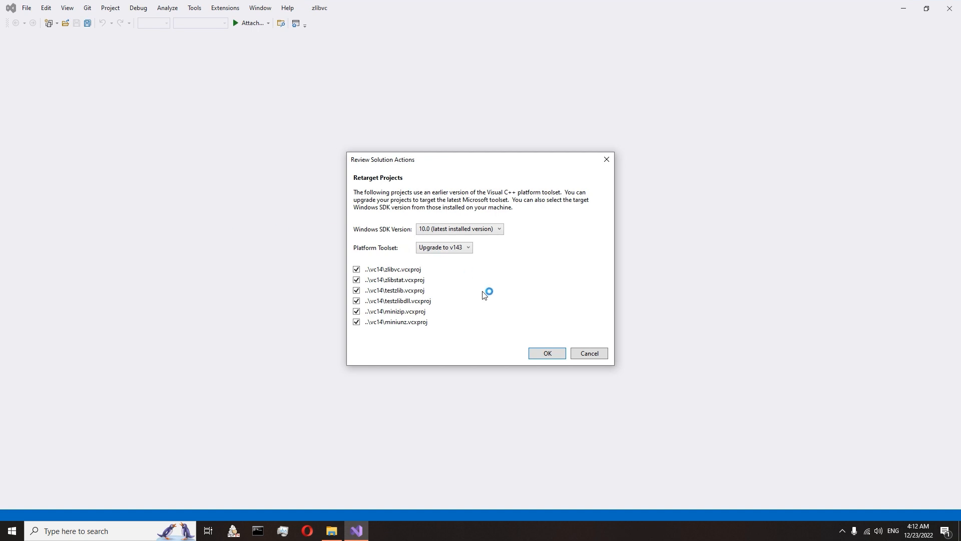
Accept retargeting the zlib projects to v143 and keep Debug x64 as the active configuration.
{"action": "left_click", "coordinate": [541, 356]}
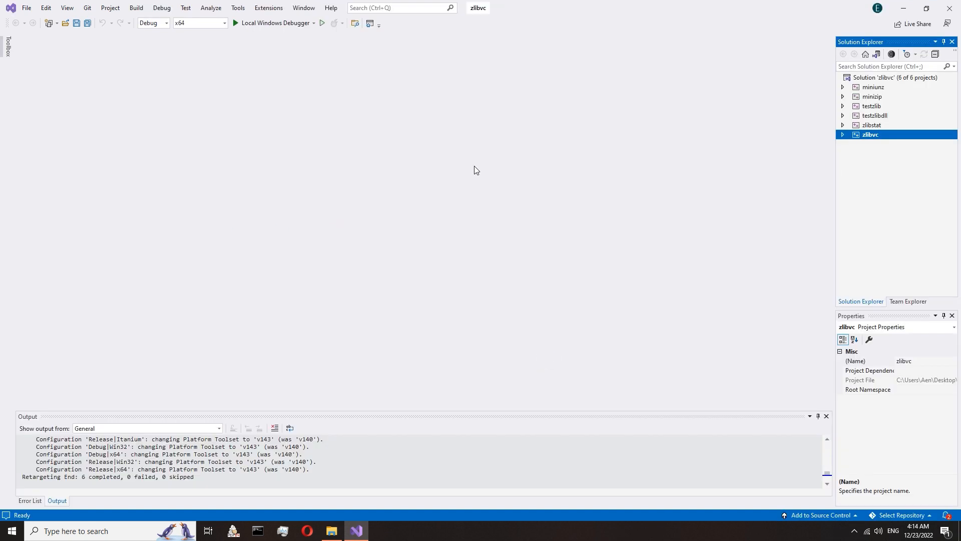
{"action": "left_click", "coordinate": [166, 23]}
{"action": "left_click", "coordinate": [224, 24]}
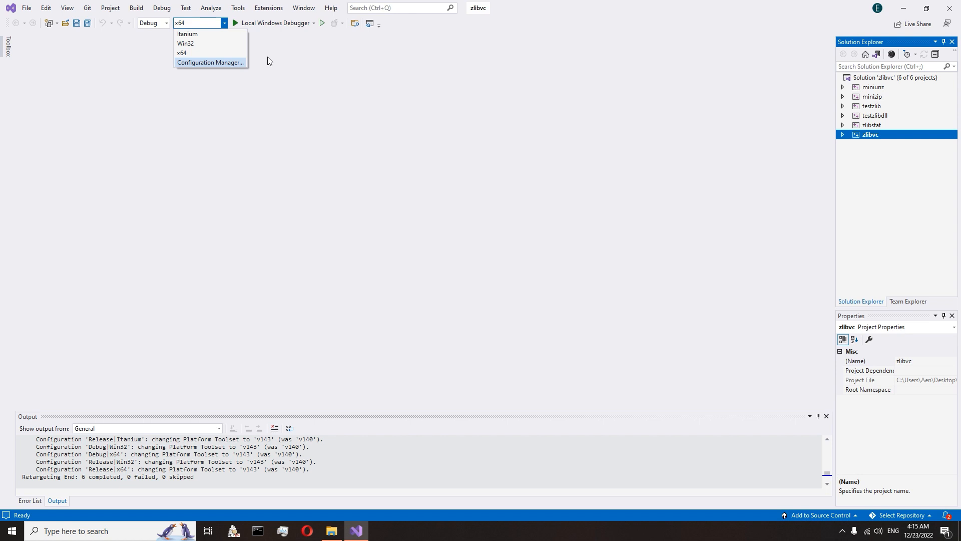
{"action": "left_click", "coordinate": [185, 44]}
{"action": "left_click", "coordinate": [224, 23]}
{"action": "left_click", "coordinate": [182, 53]}
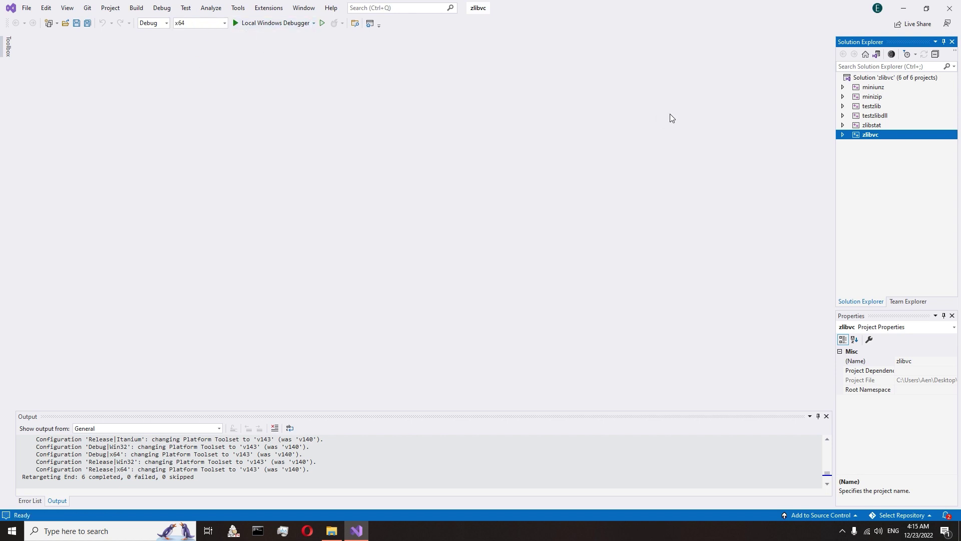
Change WIN32 to WIN64 in zlibvc's C/C++ preprocessor definitions and apply it.
{"action": "right_click", "coordinate": [878, 140]}
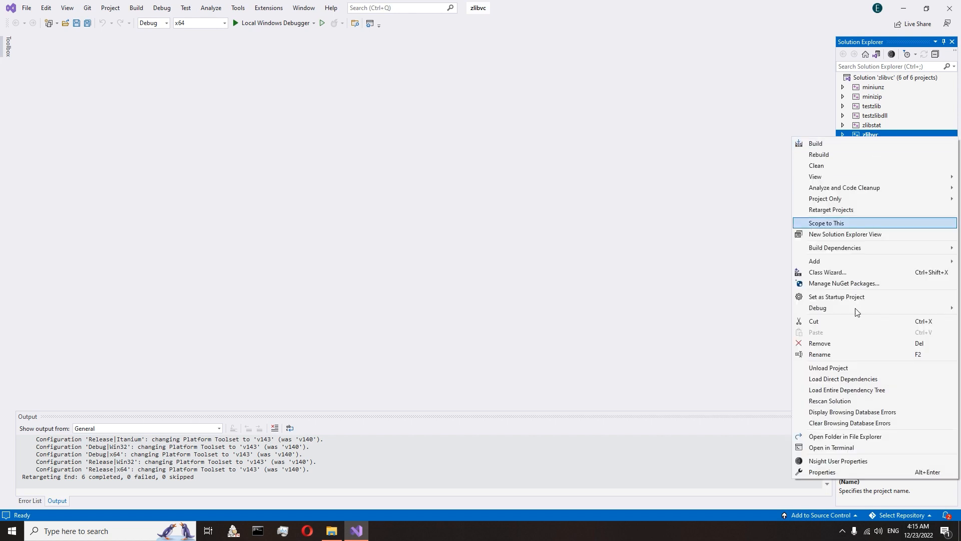
{"action": "left_click", "coordinate": [853, 471]}
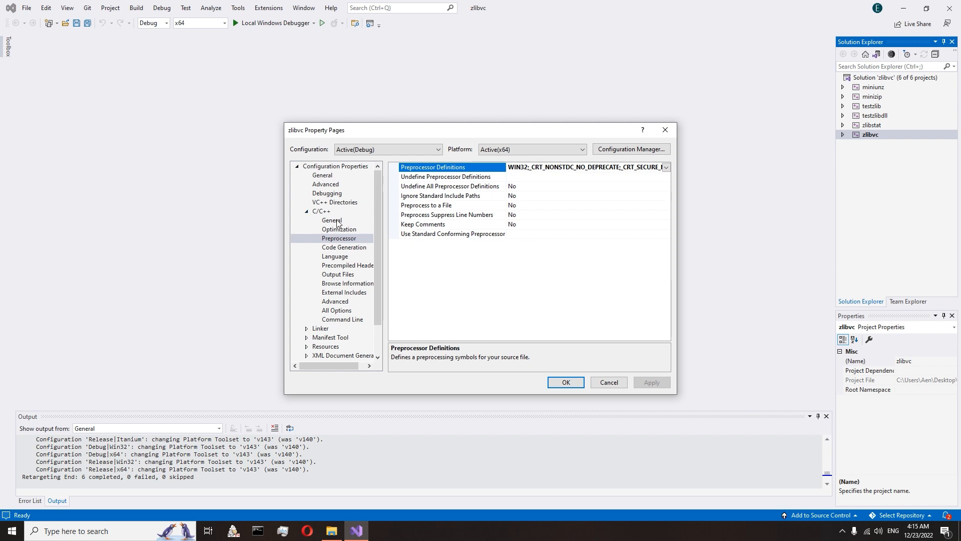
{"action": "left_click", "coordinate": [585, 167]}
{"action": "left_click", "coordinate": [666, 167]}
{"action": "left_click", "coordinate": [633, 182]}
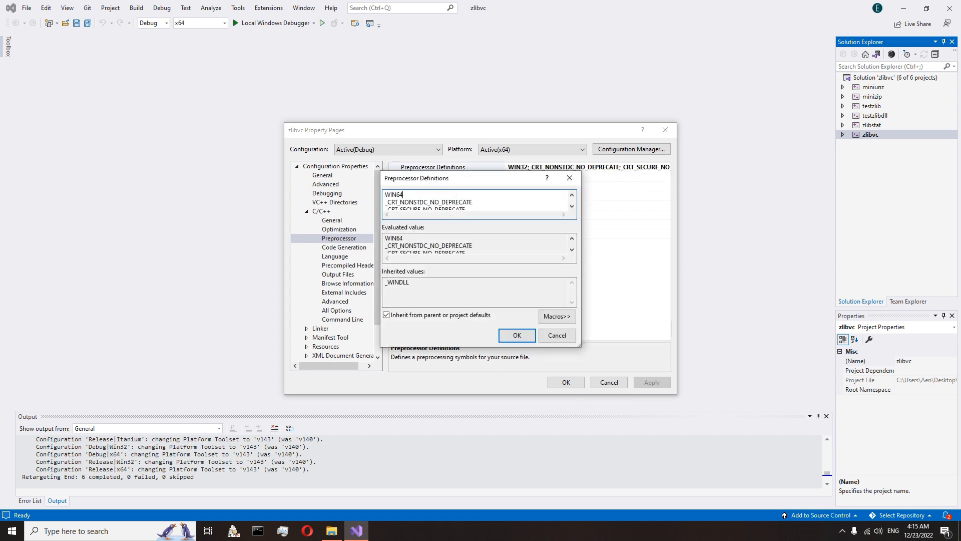
{"action": "left_click", "coordinate": [517, 335]}
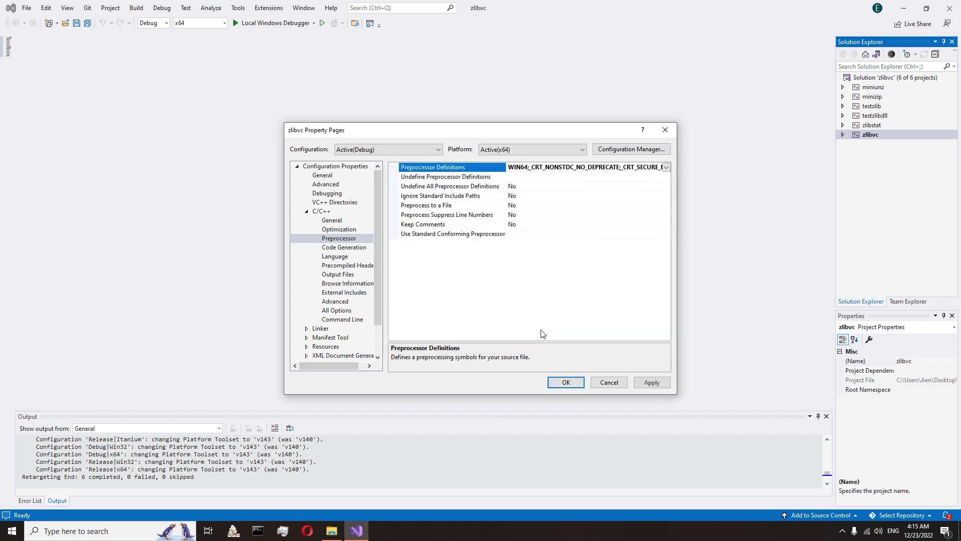
{"action": "left_click", "coordinate": [651, 383]}
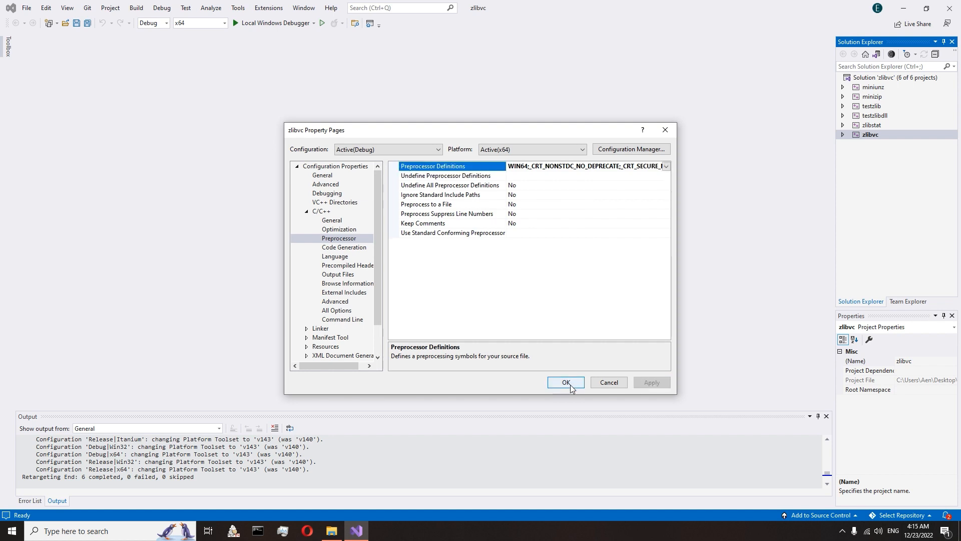
{"action": "left_click", "coordinate": [569, 384]}
Build the zlibvc project in Debug x64, producing zlibwapi.dll.
{"action": "right_click", "coordinate": [878, 136]}
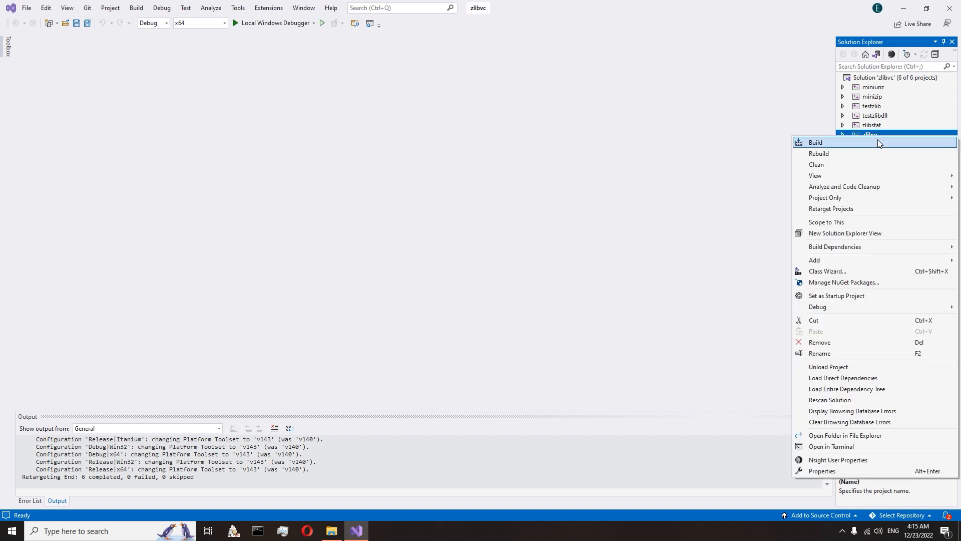
{"action": "left_click", "coordinate": [877, 142]}
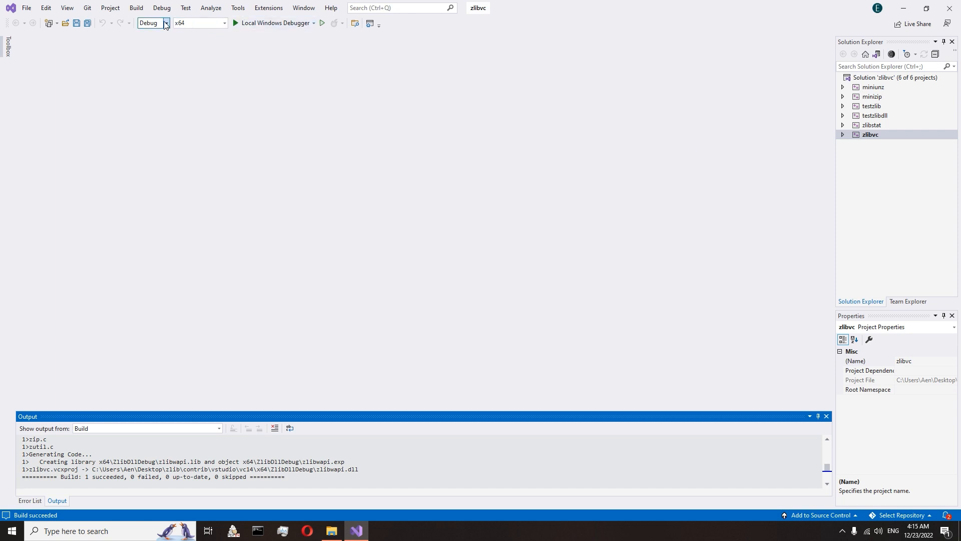
Switch the configuration to Release and build zlibvc again.
{"action": "left_click", "coordinate": [165, 22]}
{"action": "left_click", "coordinate": [155, 42]}
{"action": "left_click", "coordinate": [866, 134]}
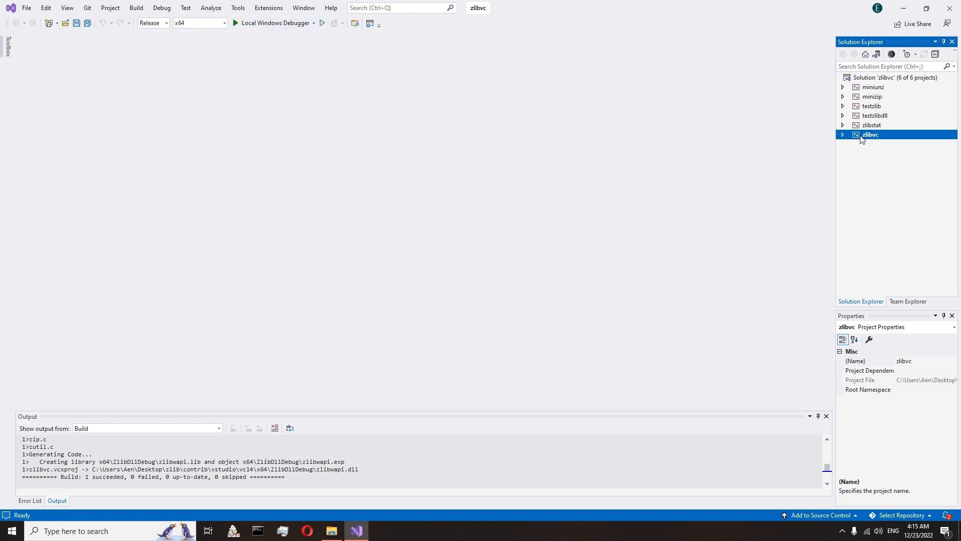
{"action": "right_click", "coordinate": [862, 140]}
{"action": "left_click", "coordinate": [858, 139]}
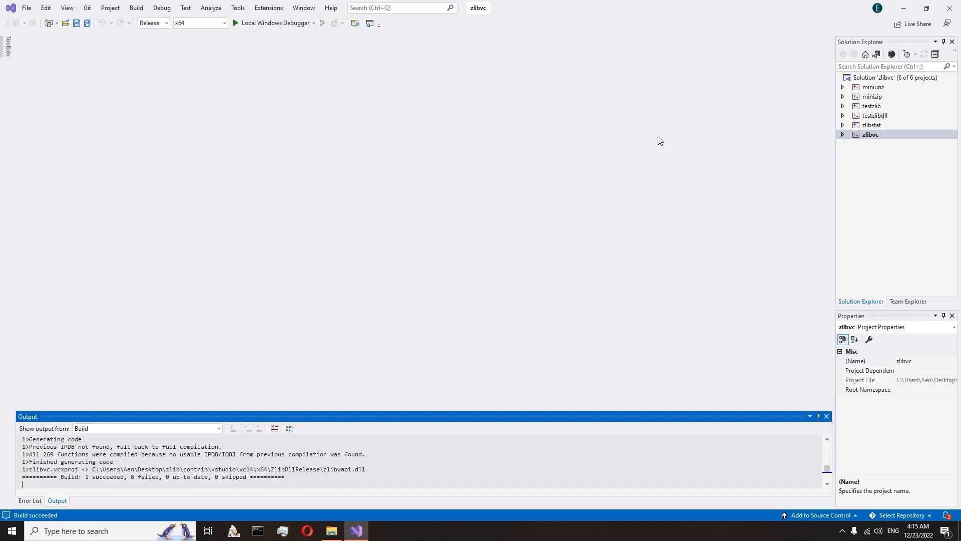
Back in Debug, remove ZLIB_WINAPI from zlibstat's preprocessor definitions and apply the change.
{"action": "left_click", "coordinate": [165, 23]}
{"action": "left_click", "coordinate": [153, 35]}
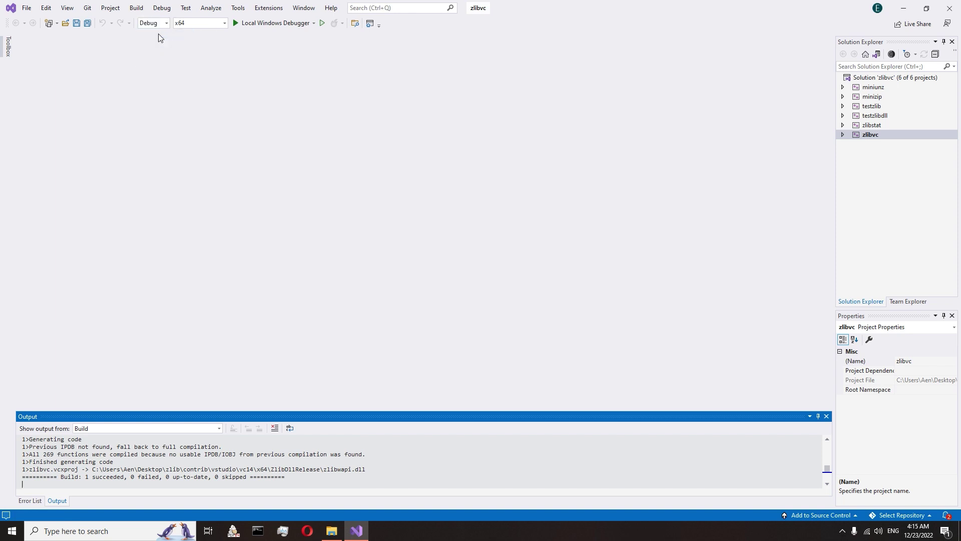
{"action": "left_click", "coordinate": [872, 126]}
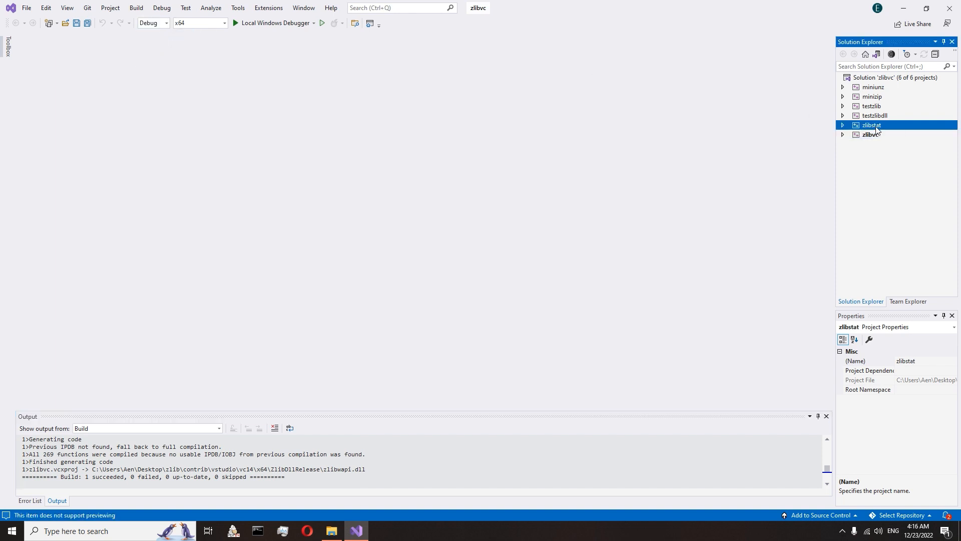
{"action": "right_click", "coordinate": [876, 130]}
{"action": "left_click", "coordinate": [856, 462]}
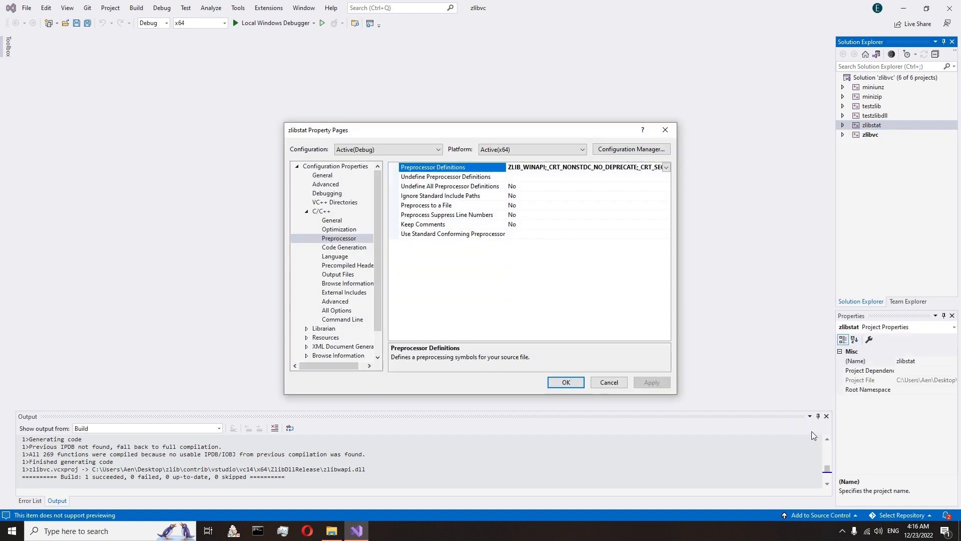
{"action": "left_click", "coordinate": [666, 167]}
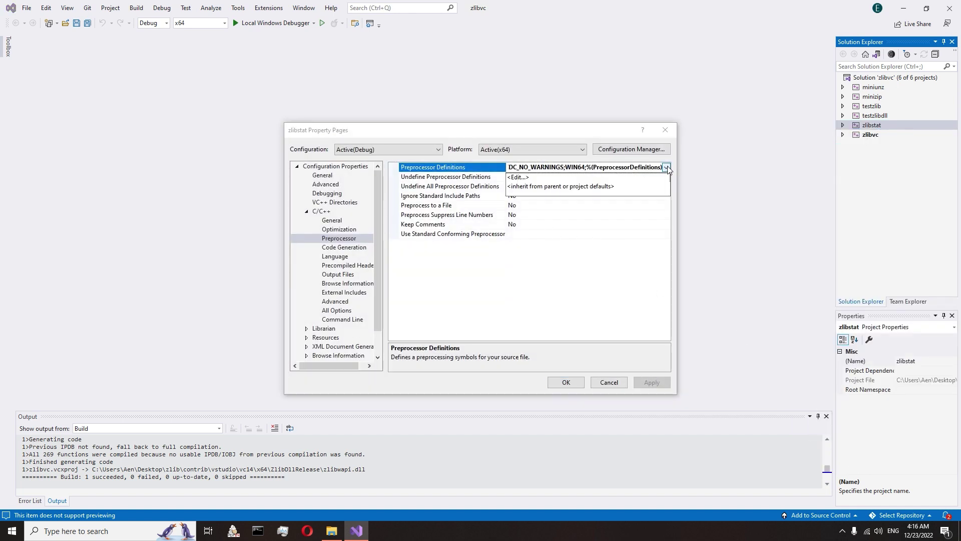
{"action": "left_click", "coordinate": [525, 177]}
{"action": "left_click_drag", "start_coordinate": [443, 195], "coordinate": [384, 195]}
{"action": "key", "text": "Delete"}
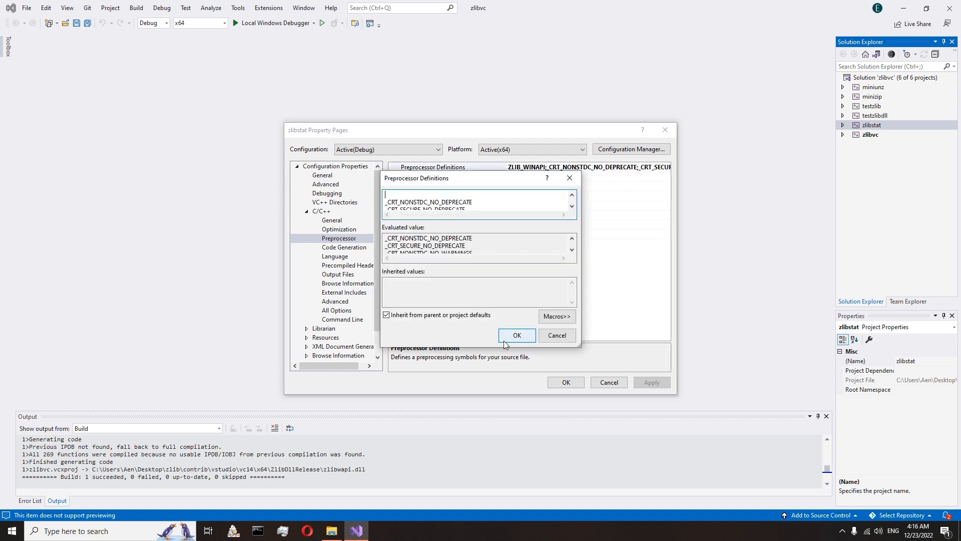
{"action": "left_click", "coordinate": [517, 335]}
{"action": "left_click", "coordinate": [651, 382]}
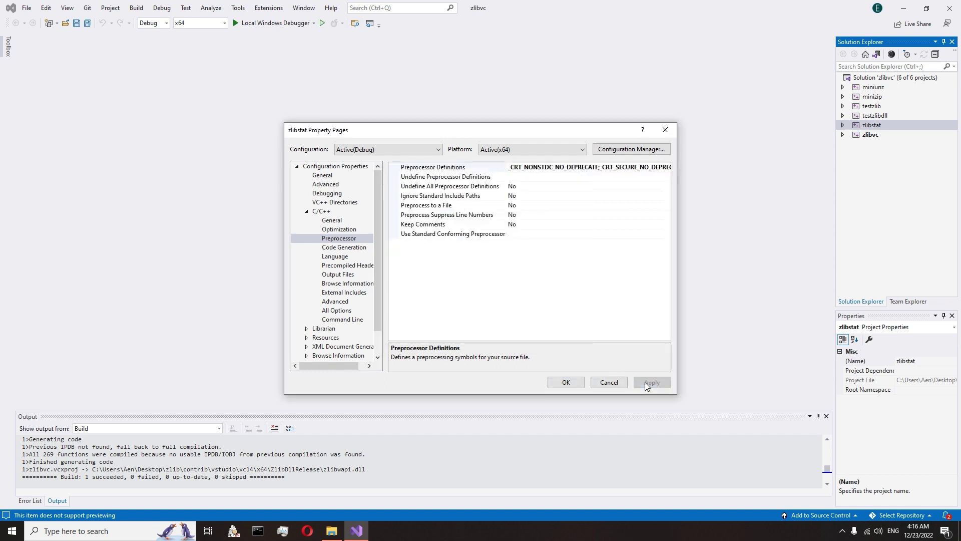
{"action": "left_click", "coordinate": [566, 382]}
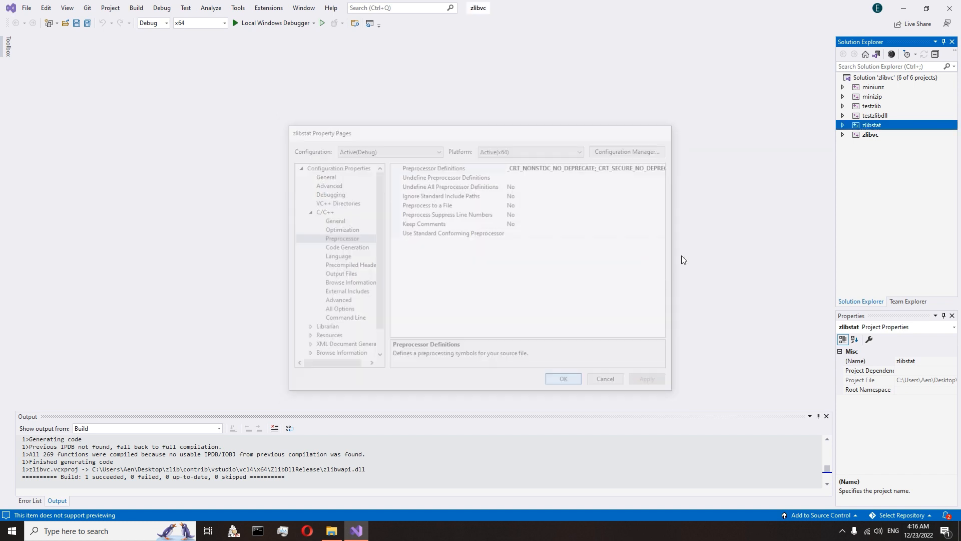
Build the zlibstat project in Debug x64, producing zlibstat.lib.
{"action": "right_click", "coordinate": [856, 125]}
{"action": "left_click", "coordinate": [811, 132]}
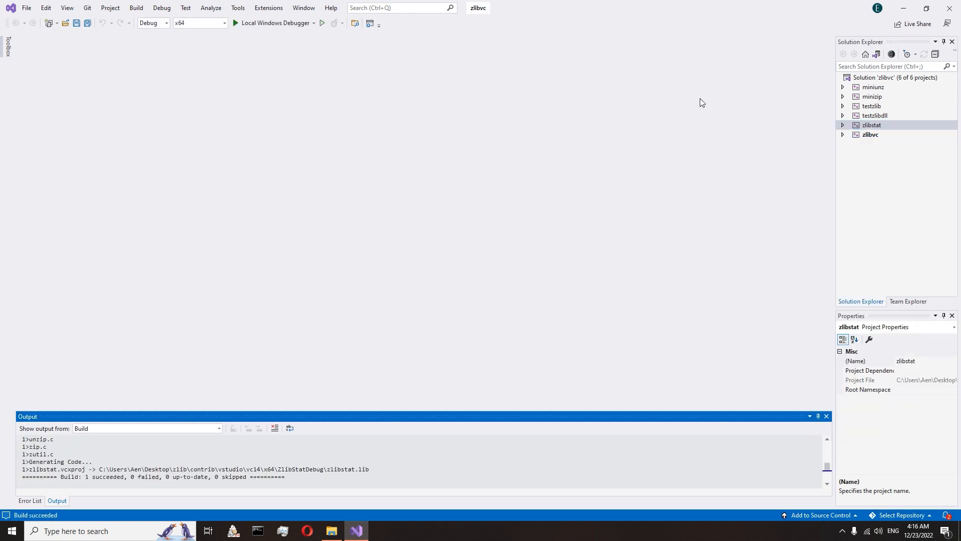
In Release, remove ZLIB_WINAPI from zlibstat's preprocessor definitions and apply the change.
{"action": "left_click", "coordinate": [167, 23]}
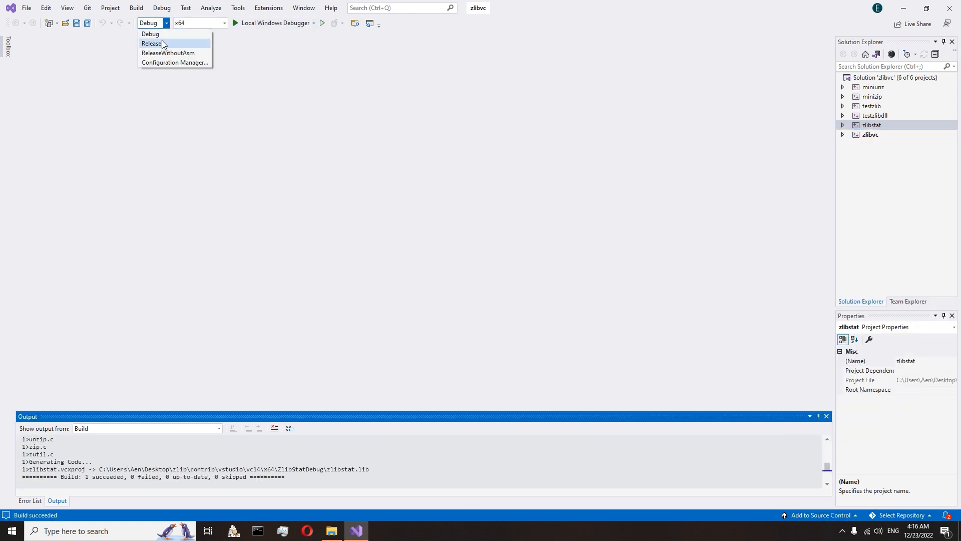
{"action": "left_click", "coordinate": [163, 44]}
{"action": "right_click", "coordinate": [885, 126]}
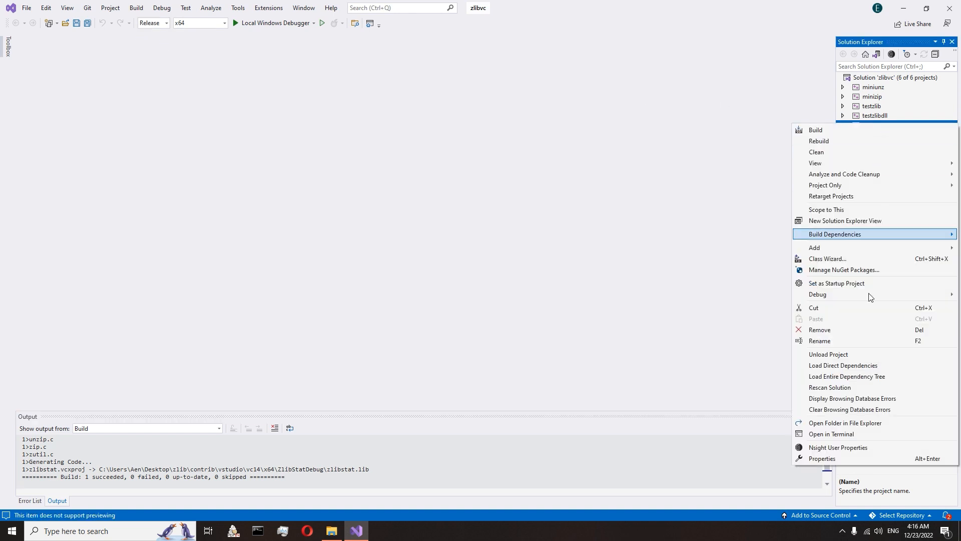
{"action": "left_click", "coordinate": [844, 456]}
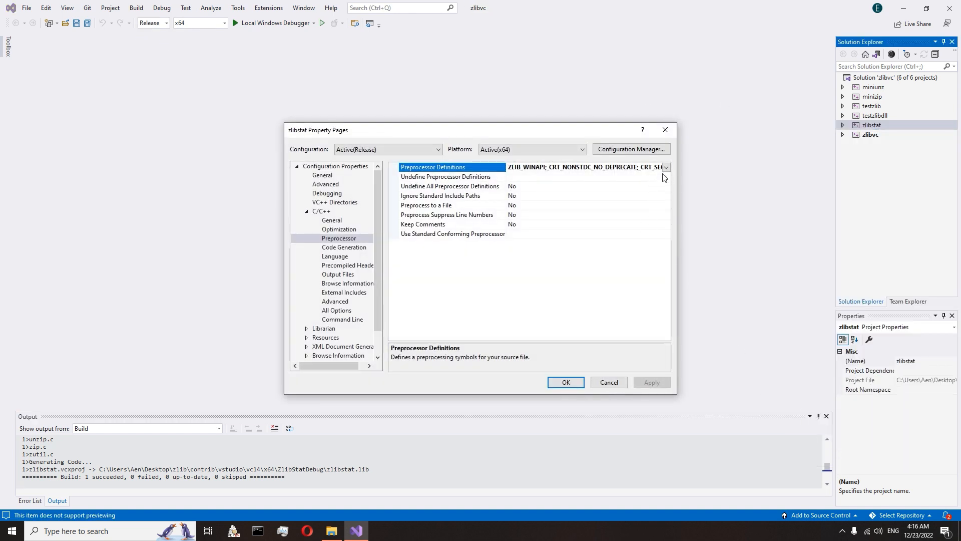
{"action": "left_click", "coordinate": [666, 168]}
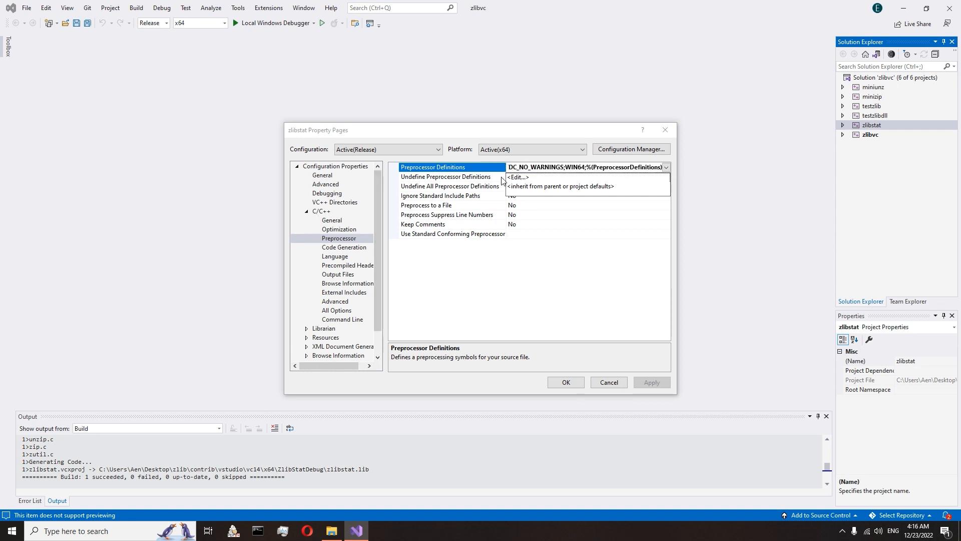
{"action": "left_click", "coordinate": [519, 177]}
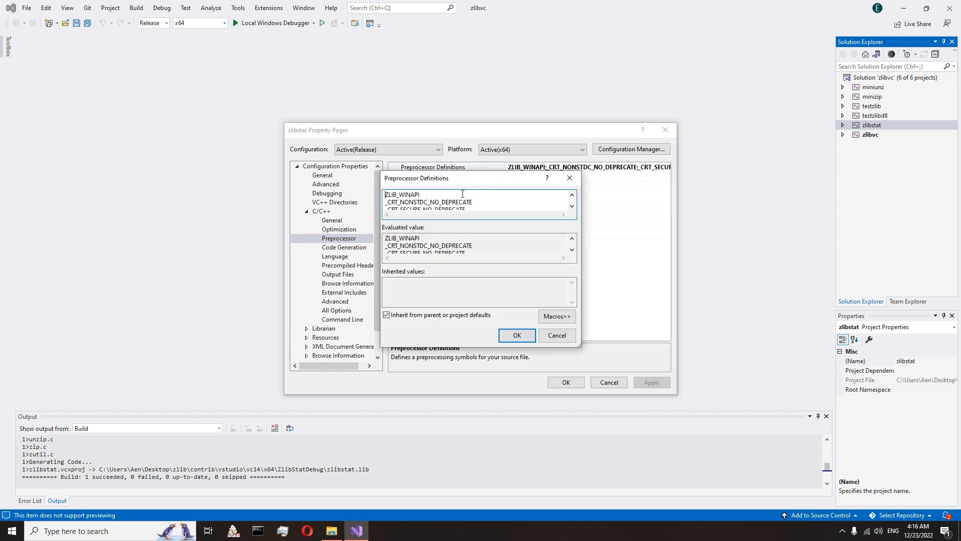
{"action": "left_click_drag", "start_coordinate": [454, 194], "coordinate": [364, 198]}
{"action": "key", "text": "Delete"}
{"action": "left_click", "coordinate": [517, 335]}
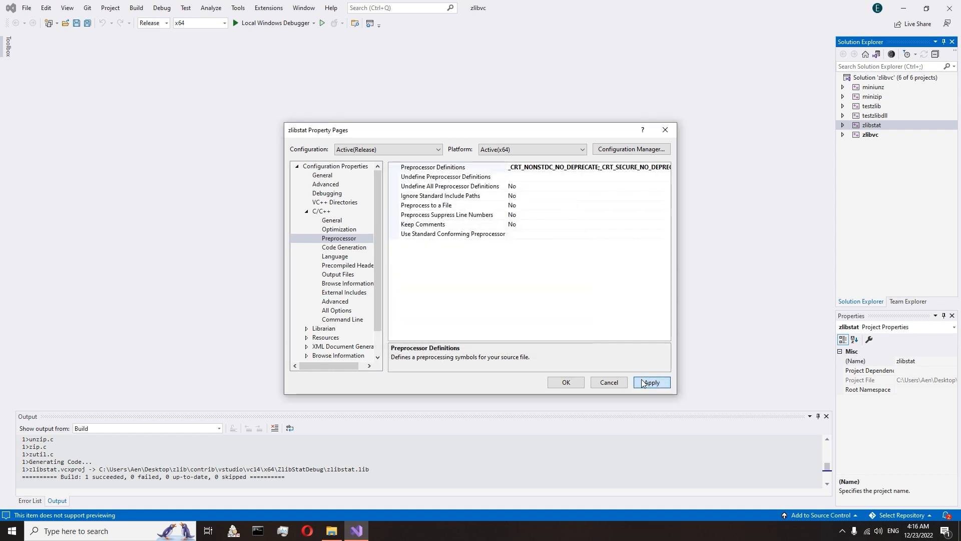
{"action": "left_click", "coordinate": [651, 383]}
{"action": "left_click", "coordinate": [567, 384]}
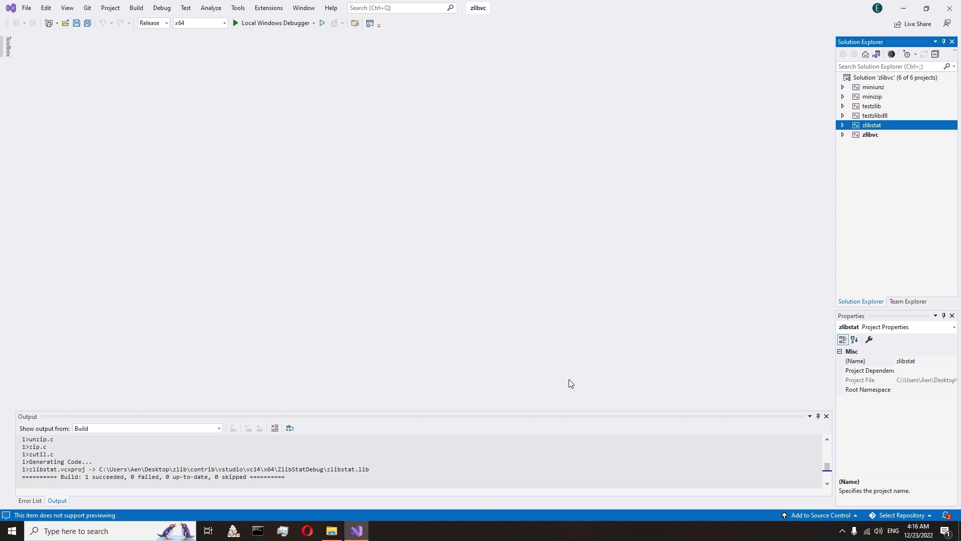
Build zlibstat in Release x64, producing zlibstat.lib.
{"action": "right_click", "coordinate": [884, 126]}
{"action": "left_click", "coordinate": [824, 129]}
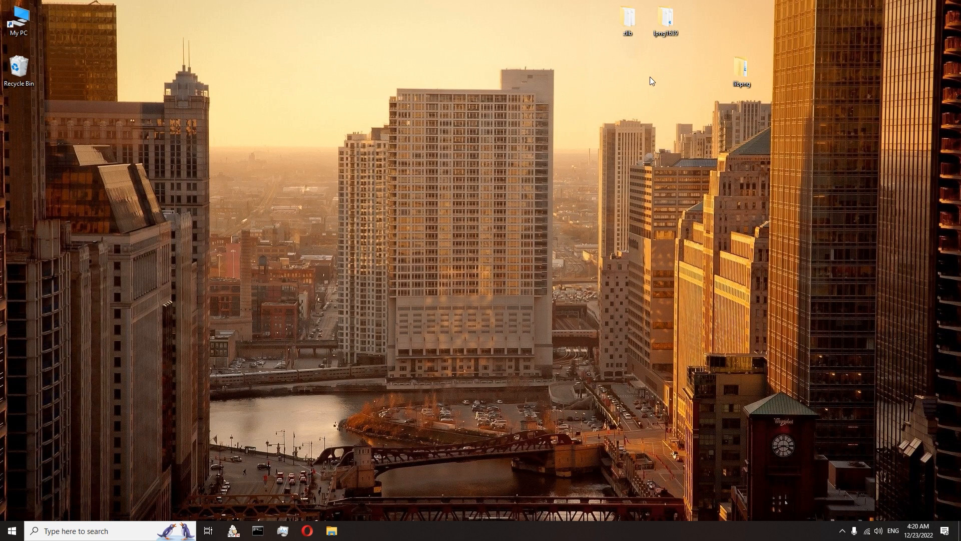
Copy zlib.h and zconf.h from the zlib folder on the desktop.
{"action": "double_click", "coordinate": [632, 20]}
{"action": "scroll", "coordinate": [545, 195], "scroll_direction": "down", "scroll_amount": 5}
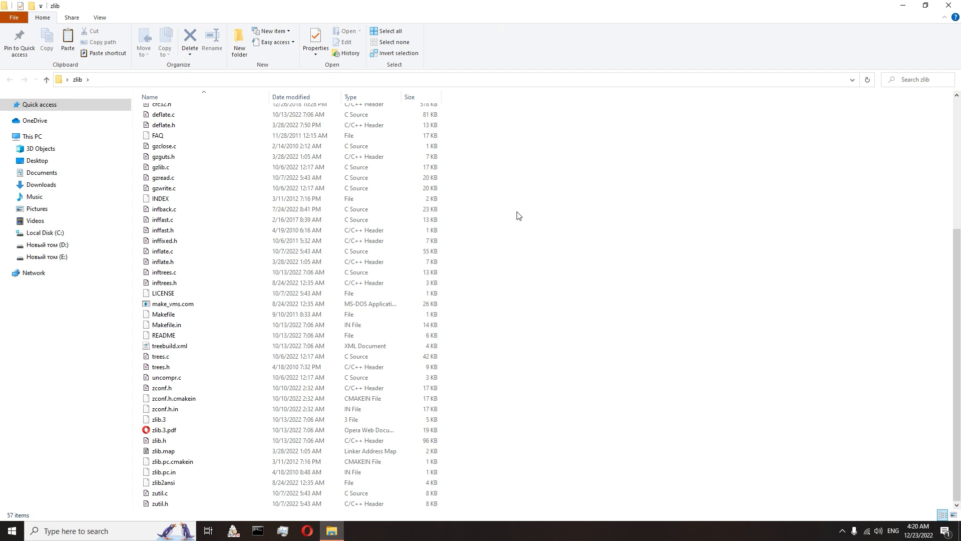
{"action": "left_click", "coordinate": [159, 440]}
{"action": "left_click", "coordinate": [162, 388], "text": "ctrl"}
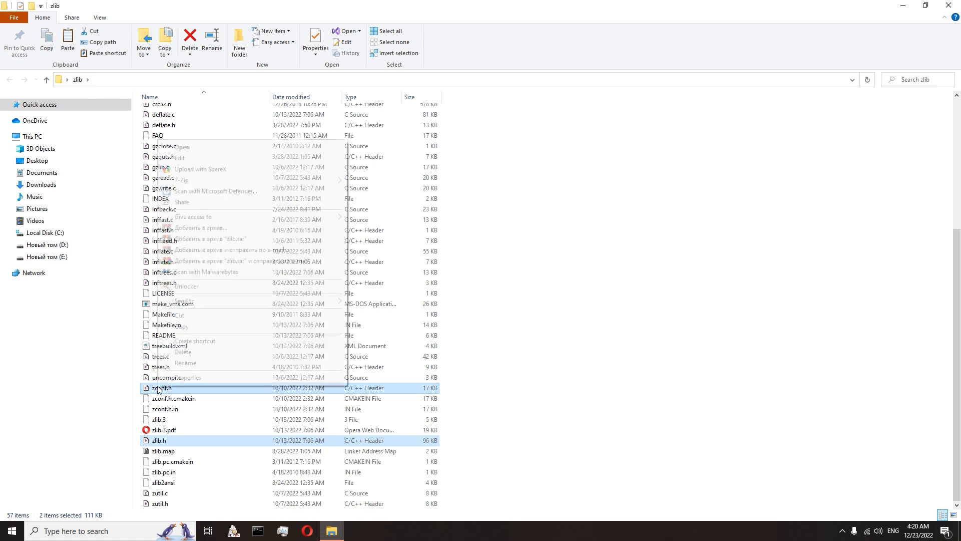
{"action": "right_click", "coordinate": [160, 388]}
{"action": "left_click", "coordinate": [183, 326]}
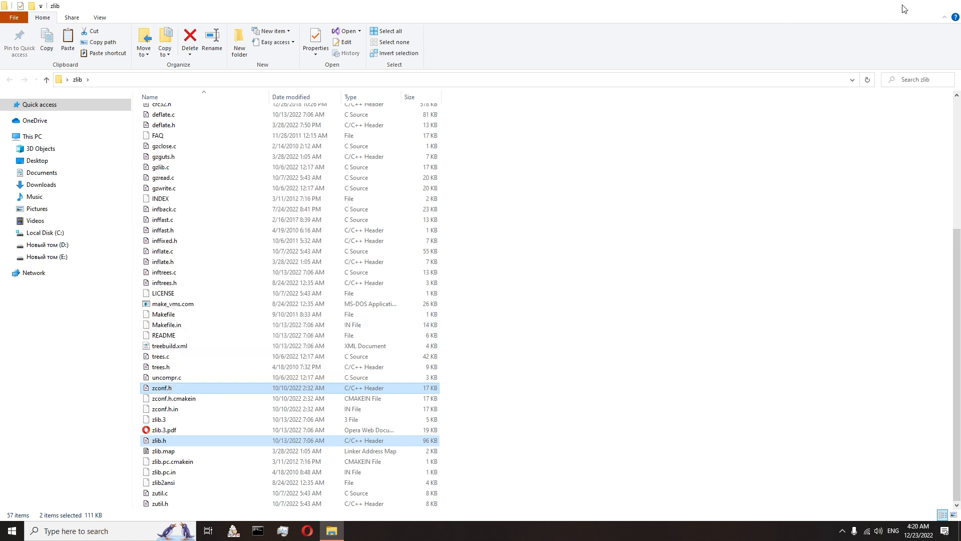
Paste the two zlib headers into libpng\include.
{"action": "left_click", "coordinate": [904, 7]}
{"action": "double_click", "coordinate": [748, 72]}
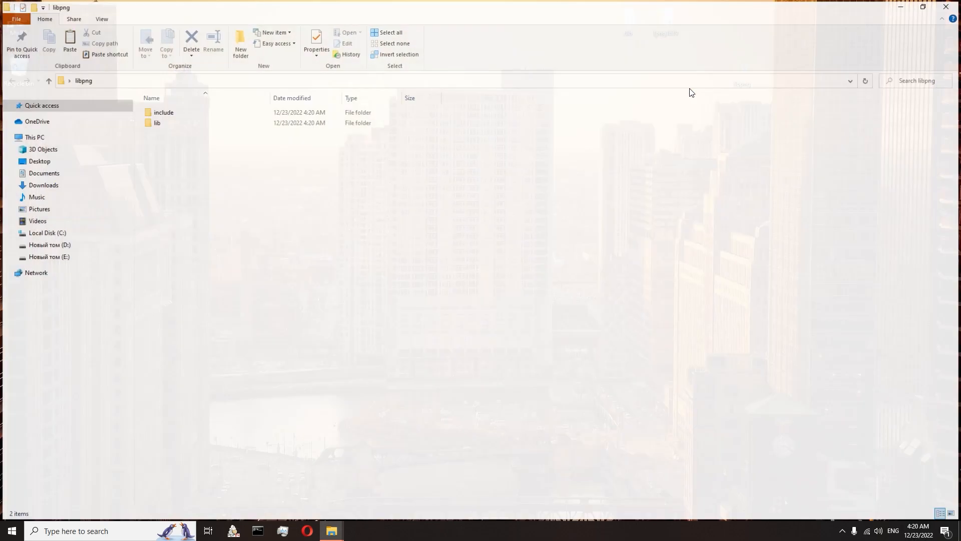
{"action": "double_click", "coordinate": [181, 114]}
{"action": "right_click", "coordinate": [240, 214]}
{"action": "left_click", "coordinate": [262, 280]}
Navigate to zlib\contrib\vstudio\vc14\x64\ZlibStatDebug.
{"action": "left_click", "coordinate": [340, 532]}
{"action": "left_click", "coordinate": [279, 483]}
{"action": "scroll", "coordinate": [368, 300], "scroll_direction": "up", "scroll_amount": 5}
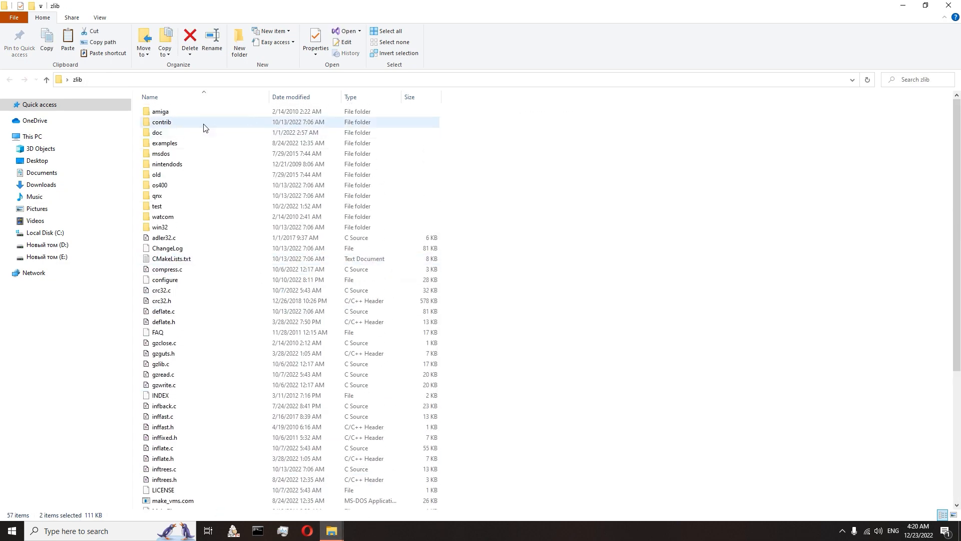
{"action": "double_click", "coordinate": [203, 122]}
{"action": "double_click", "coordinate": [171, 259]}
{"action": "double_click", "coordinate": [192, 156]}
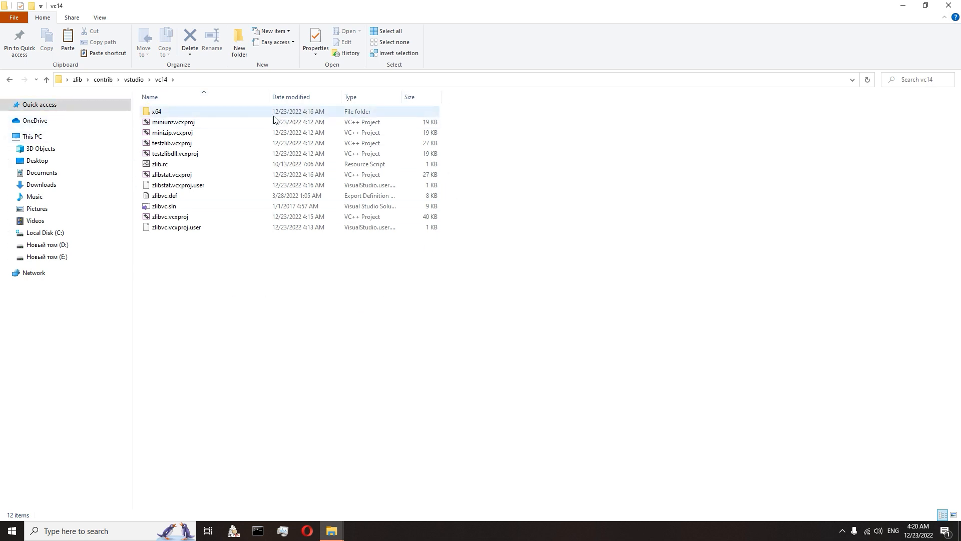
{"action": "double_click", "coordinate": [178, 114]}
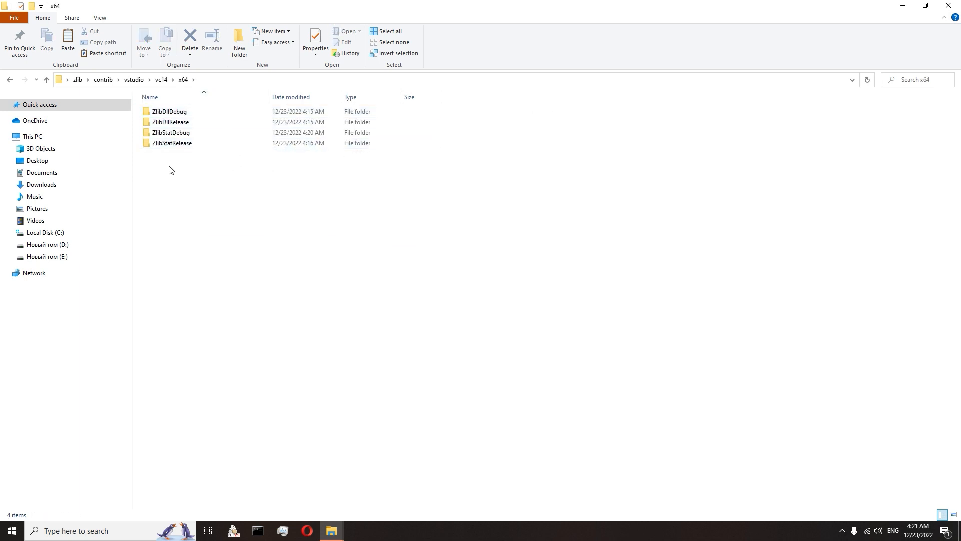
{"action": "double_click", "coordinate": [170, 132]}
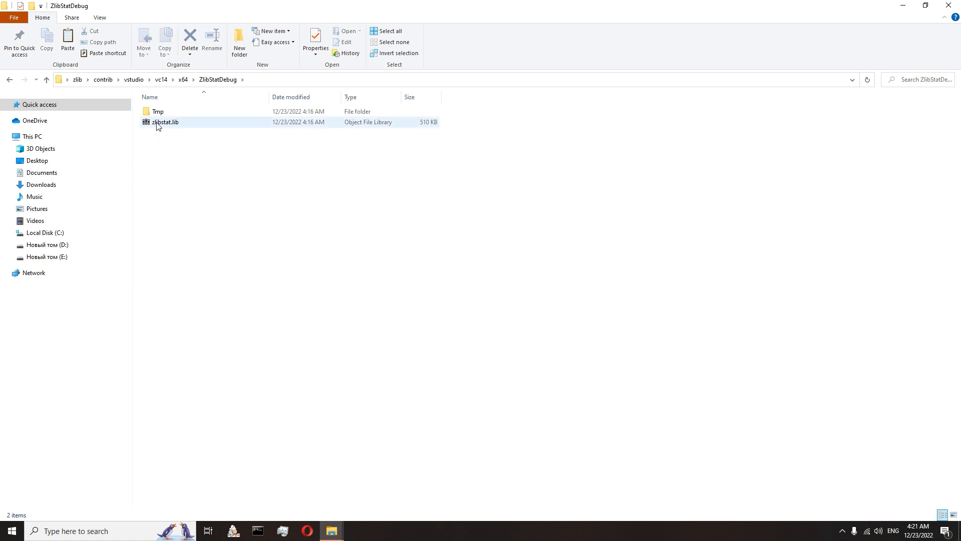
Rename zlibstat.lib to zlibstatd.lib and copy it.
{"action": "right_click", "coordinate": [159, 122]}
{"action": "left_click", "coordinate": [184, 361]}
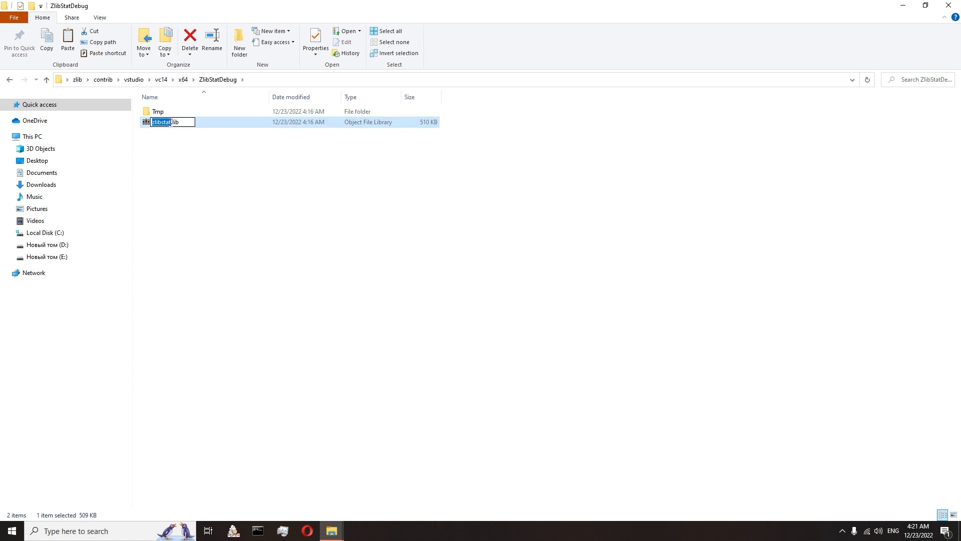
{"action": "left_click", "coordinate": [171, 122]}
{"action": "type", "text": "d"}
{"action": "key", "text": "Return"}
{"action": "right_click", "coordinate": [197, 120]}
{"action": "left_click", "coordinate": [174, 122]}
{"action": "right_click", "coordinate": [174, 123]}
{"action": "left_click", "coordinate": [217, 328]}
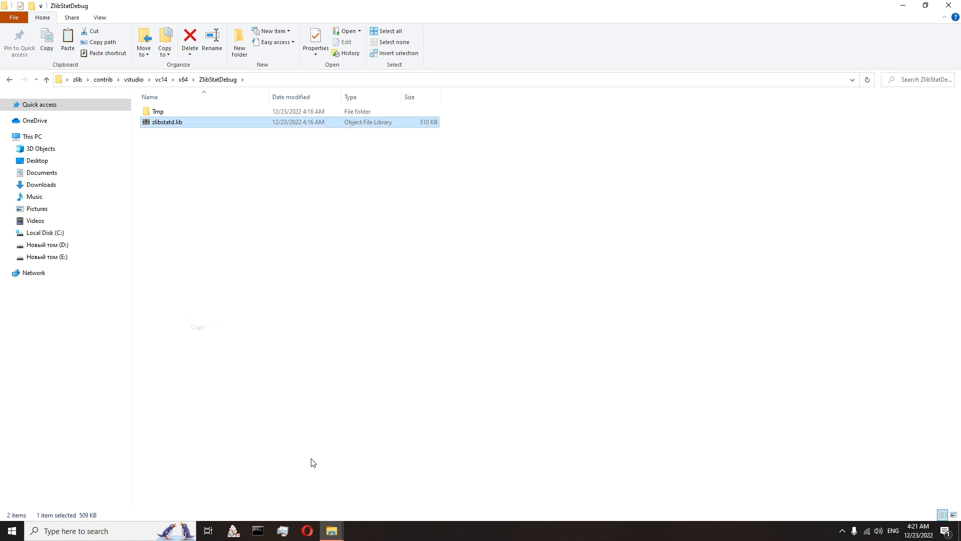
Paste zlibstatd.lib into libpng\lib.
{"action": "left_click", "coordinate": [331, 531]}
{"action": "left_click", "coordinate": [386, 487]}
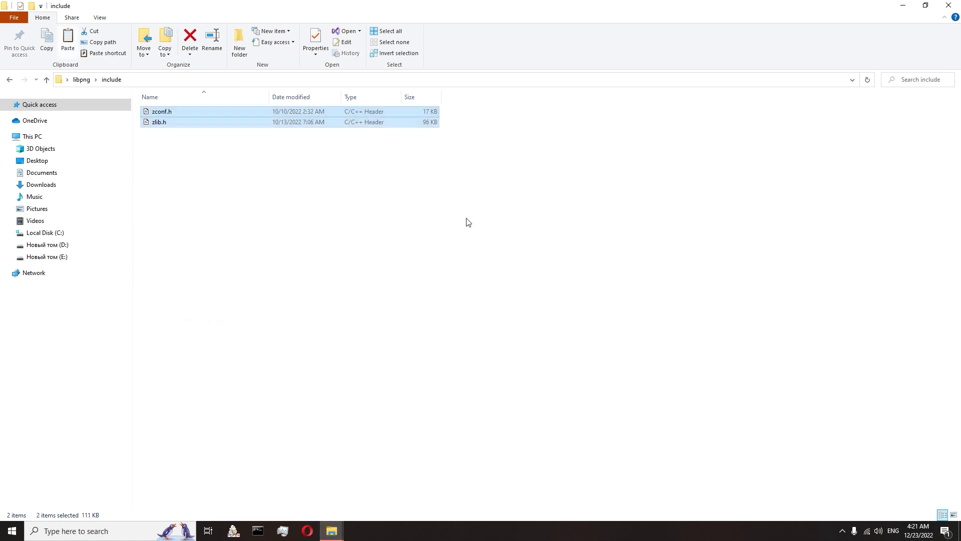
{"action": "left_click", "coordinate": [82, 80]}
{"action": "left_click", "coordinate": [185, 127]}
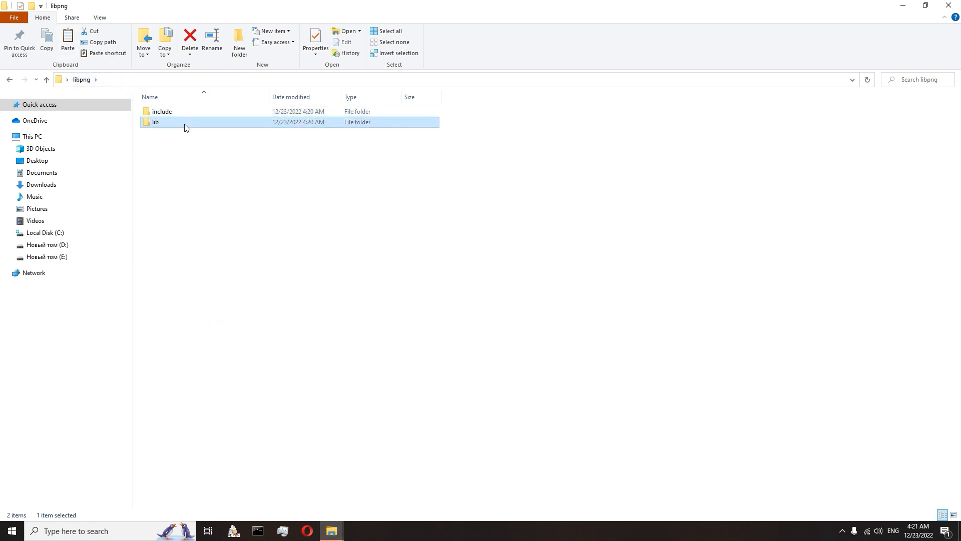
{"action": "double_click", "coordinate": [185, 126]}
{"action": "right_click", "coordinate": [268, 193]}
{"action": "left_click", "coordinate": [305, 261]}
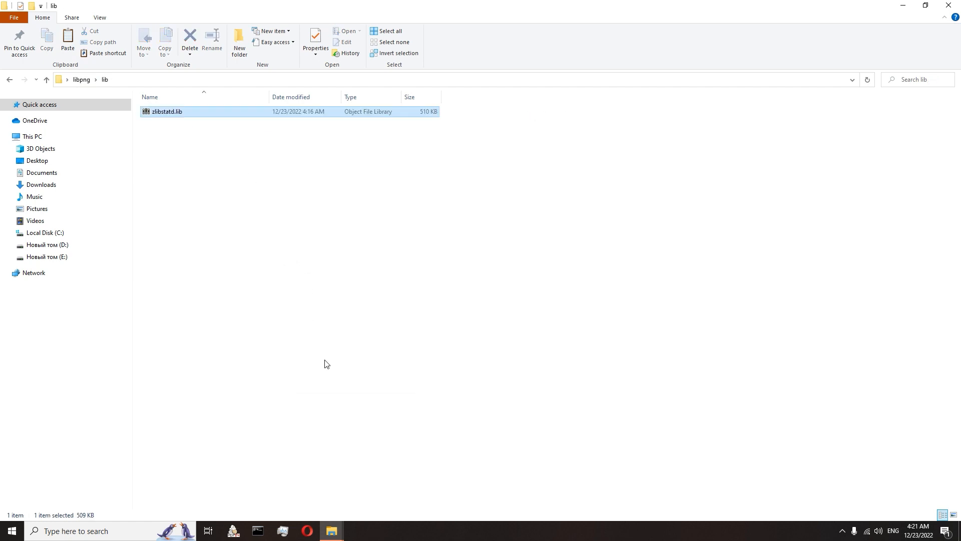
Copy the release zlibstat.lib from x64\ZlibStatRelease.
{"action": "left_click", "coordinate": [332, 531]}
{"action": "left_click", "coordinate": [292, 487]}
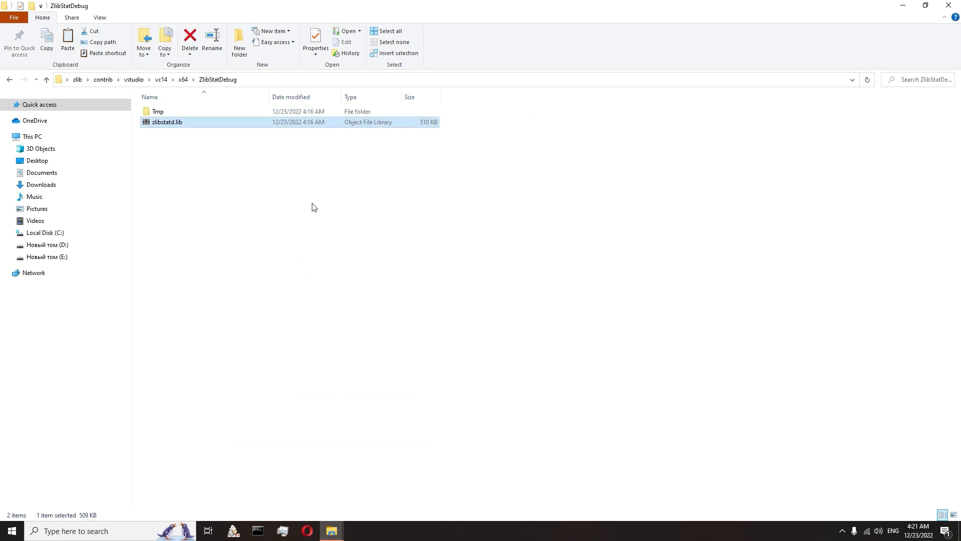
{"action": "left_click", "coordinate": [183, 80]}
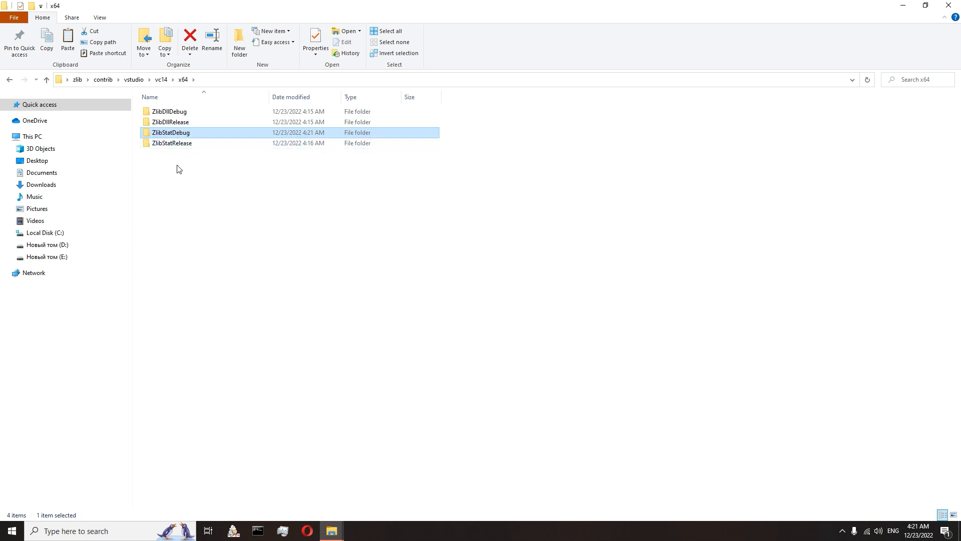
{"action": "double_click", "coordinate": [172, 142]}
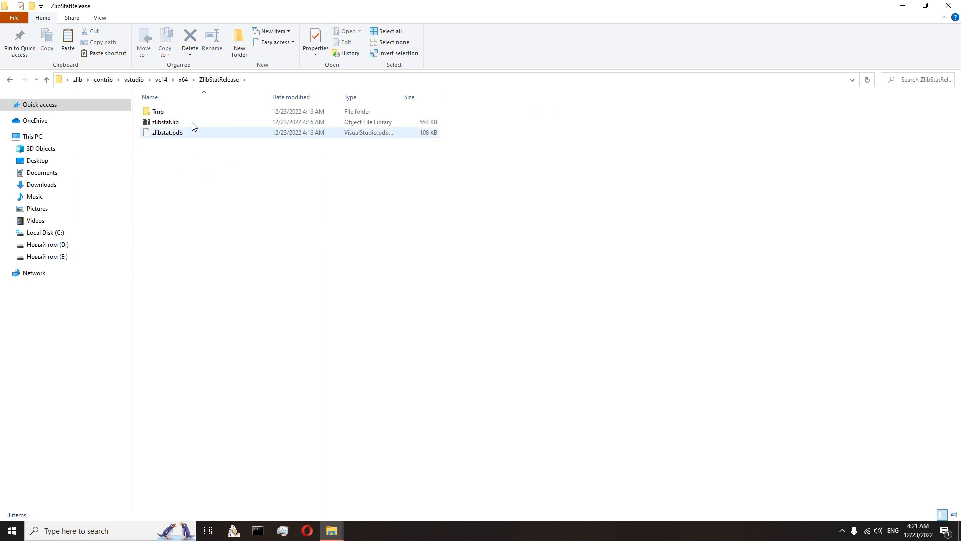
{"action": "left_click", "coordinate": [166, 122]}
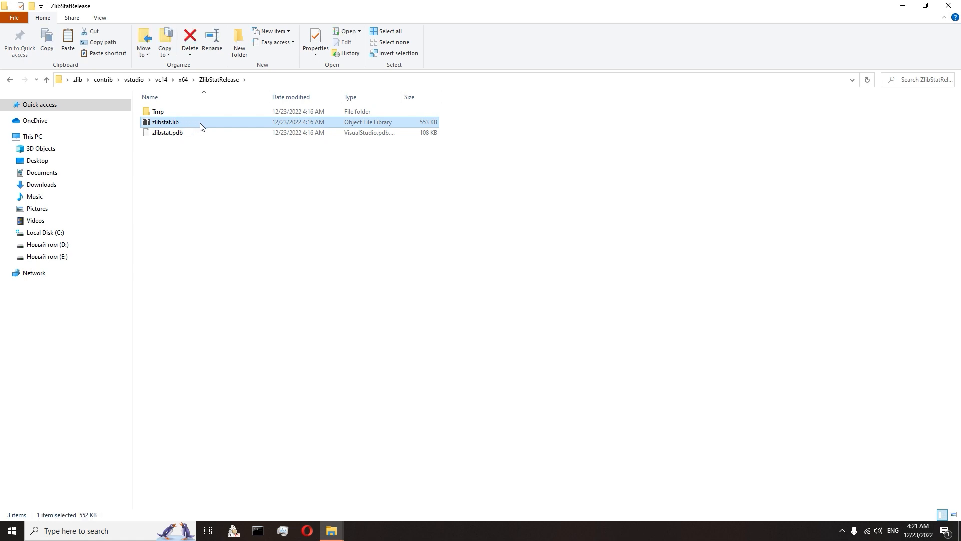
{"action": "right_click", "coordinate": [201, 125]}
{"action": "left_click", "coordinate": [223, 325]}
Paste zlibstat.lib beside zlibstatd.lib in libpng\lib and close both Explorer windows.
{"action": "left_click", "coordinate": [330, 531]}
{"action": "left_click", "coordinate": [391, 492]}
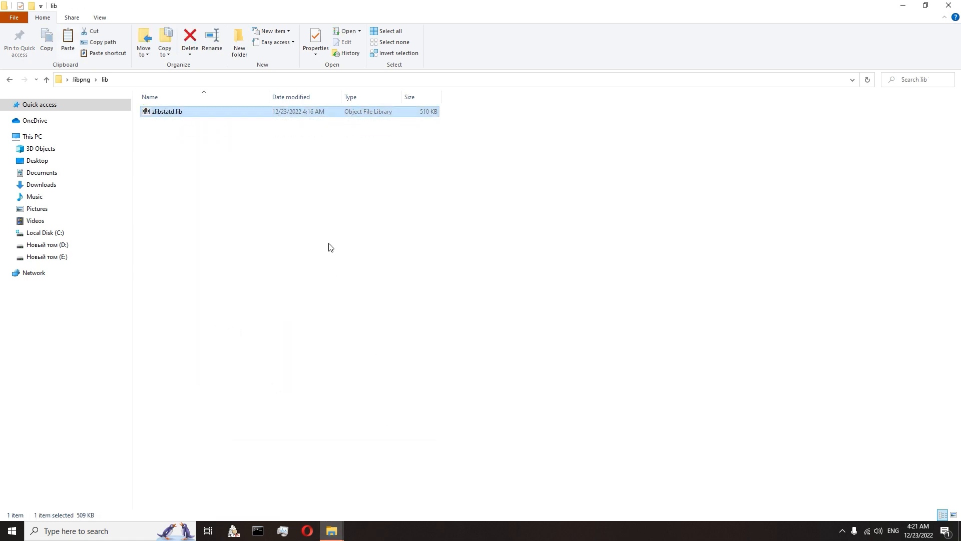
{"action": "left_click", "coordinate": [310, 205]}
{"action": "right_click", "coordinate": [310, 204]}
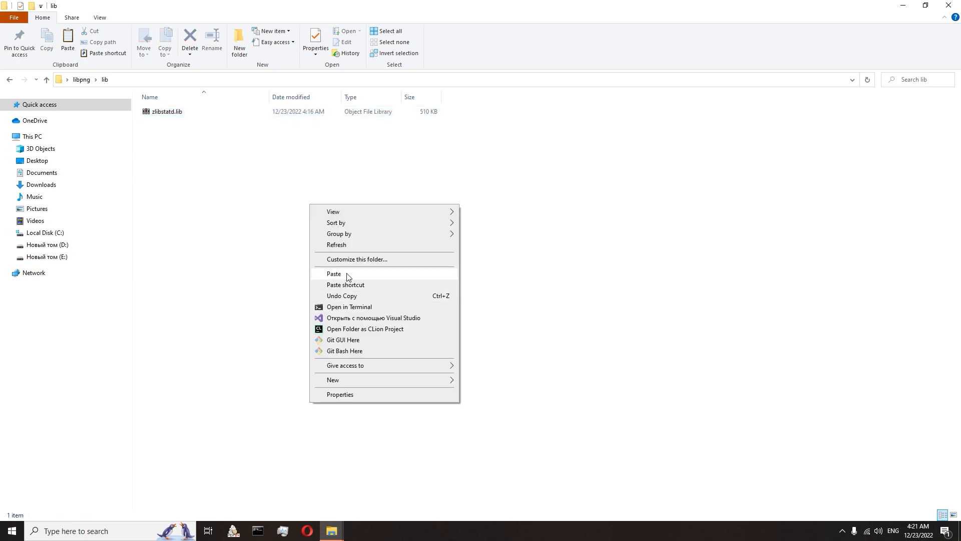
{"action": "left_click", "coordinate": [335, 274]}
{"action": "left_click", "coordinate": [417, 252]}
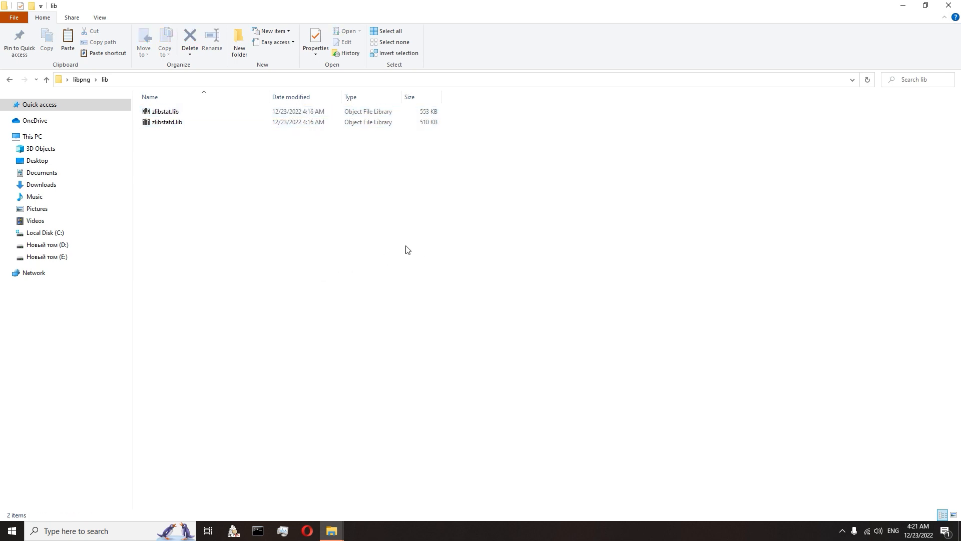
{"action": "left_click", "coordinate": [949, 5]}
{"action": "left_click", "coordinate": [948, 6]}
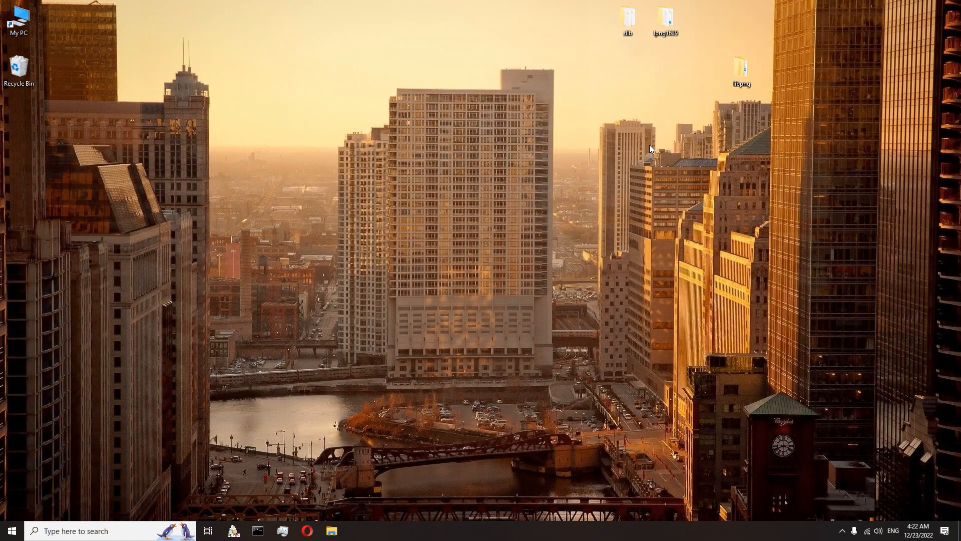
Launch libpng.sln from lpng1639\projects\visualc71 in Visual Studio 2022.
{"action": "double_click", "coordinate": [676, 29]}
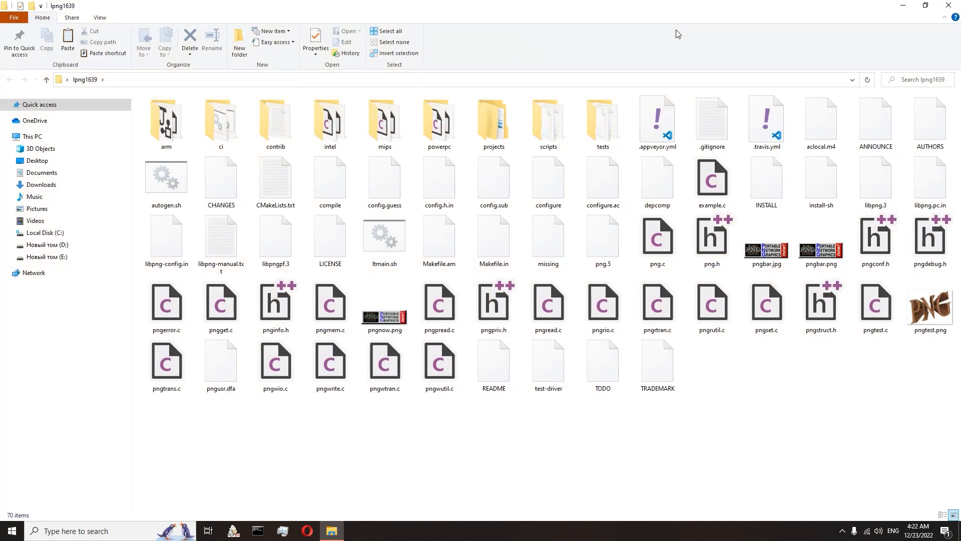
{"action": "double_click", "coordinate": [493, 122]}
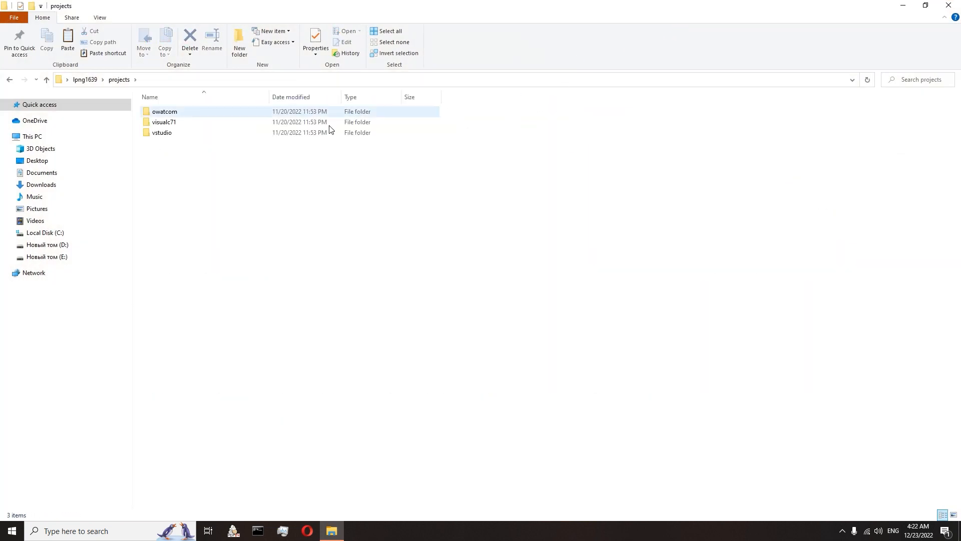
{"action": "double_click", "coordinate": [210, 124]}
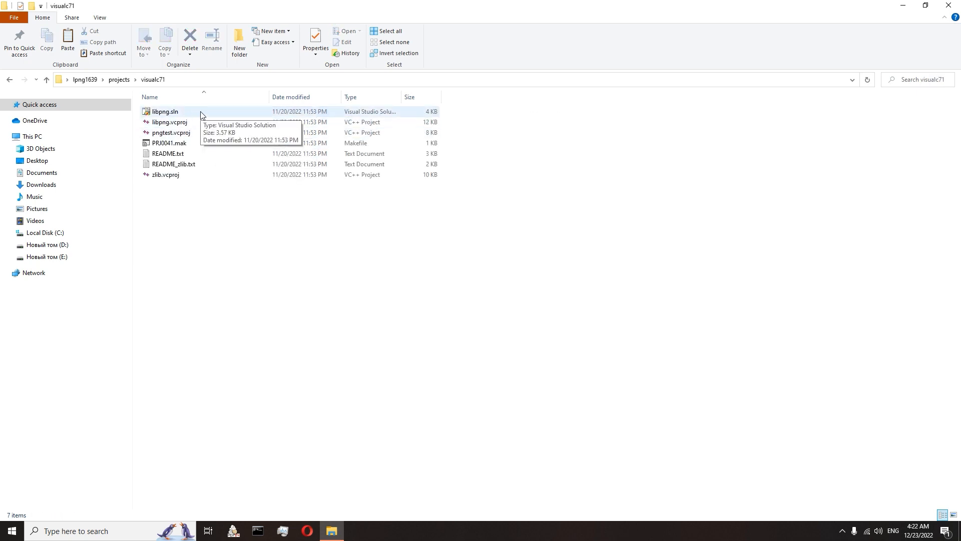
{"action": "double_click", "coordinate": [201, 113]}
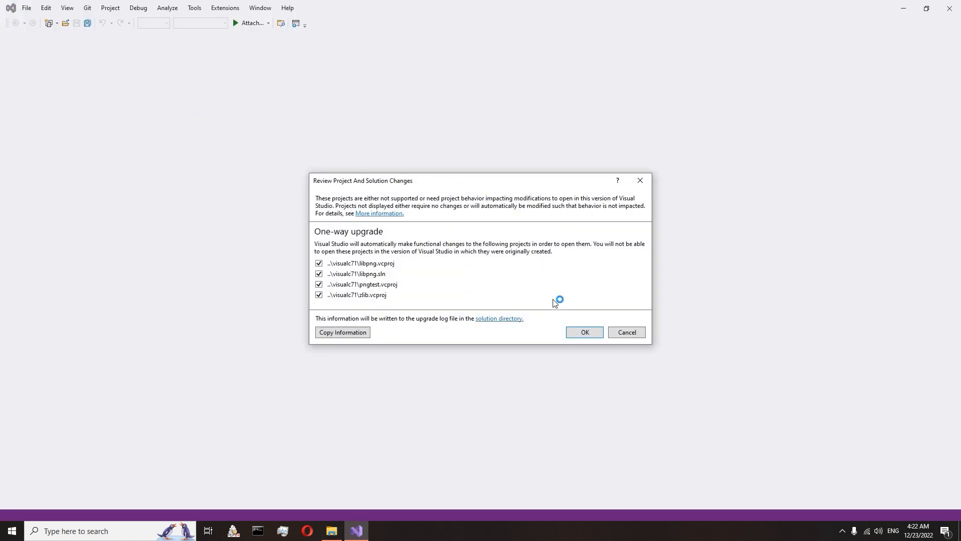
Accept the one-way upgrade and add the x64 solution platform in Configuration Manager.
{"action": "left_click", "coordinate": [586, 332]}
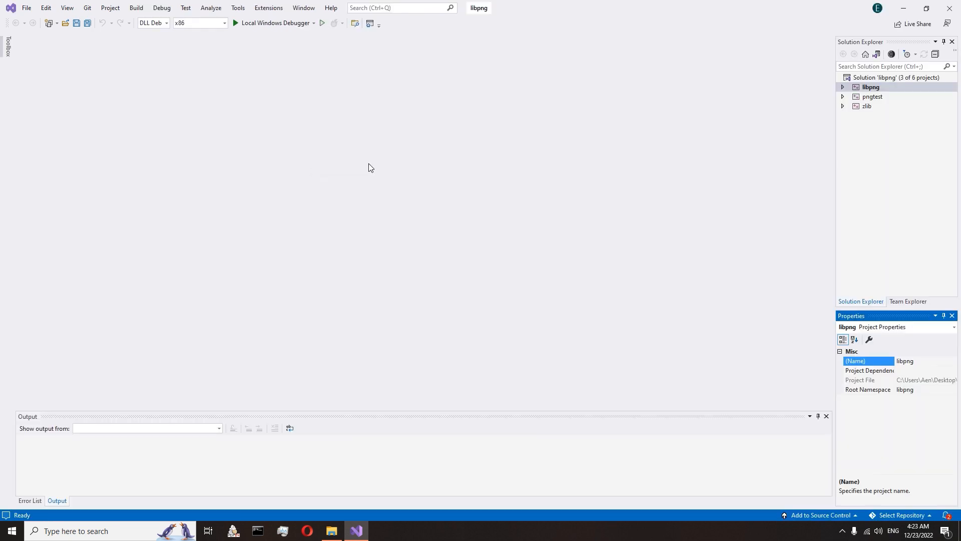
{"action": "left_click", "coordinate": [224, 23]}
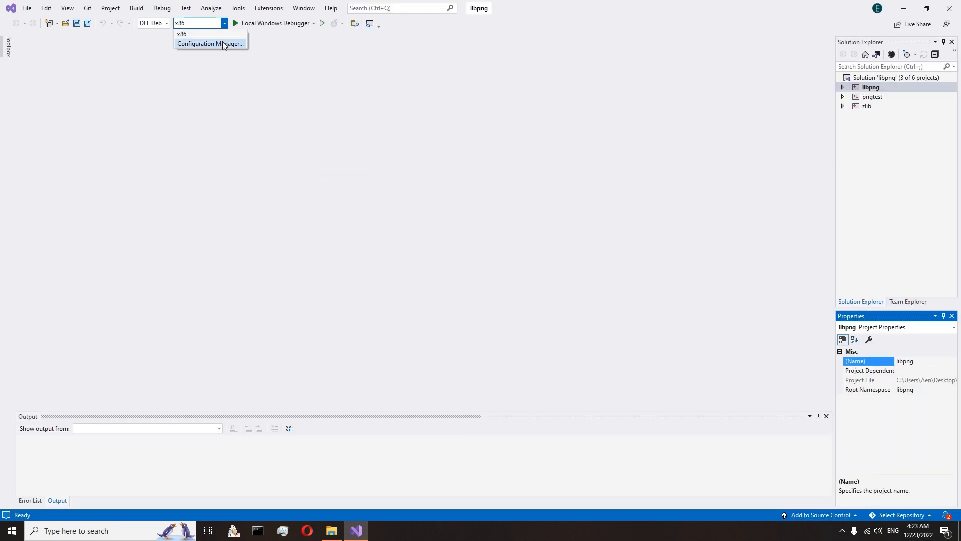
{"action": "left_click", "coordinate": [210, 43]}
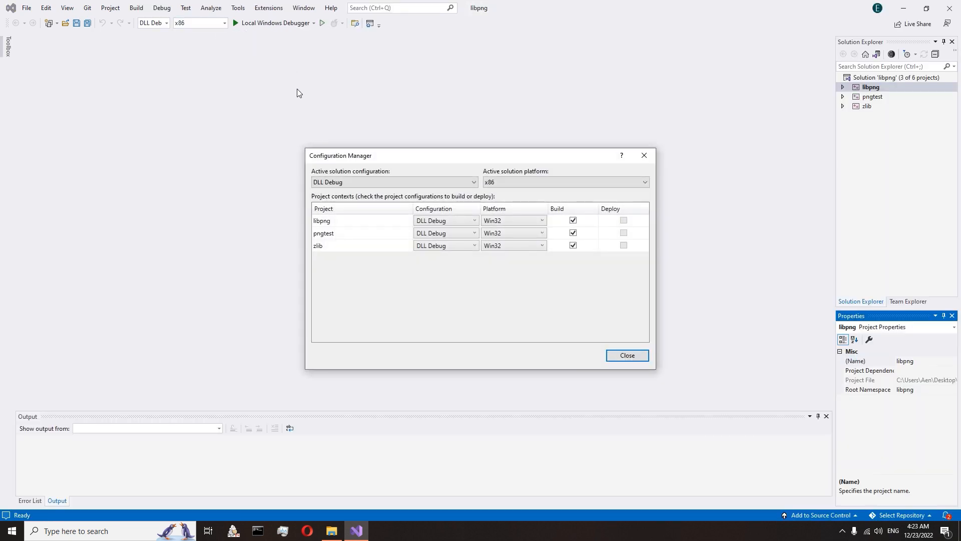
{"action": "left_click", "coordinate": [566, 181]}
{"action": "left_click", "coordinate": [499, 200]}
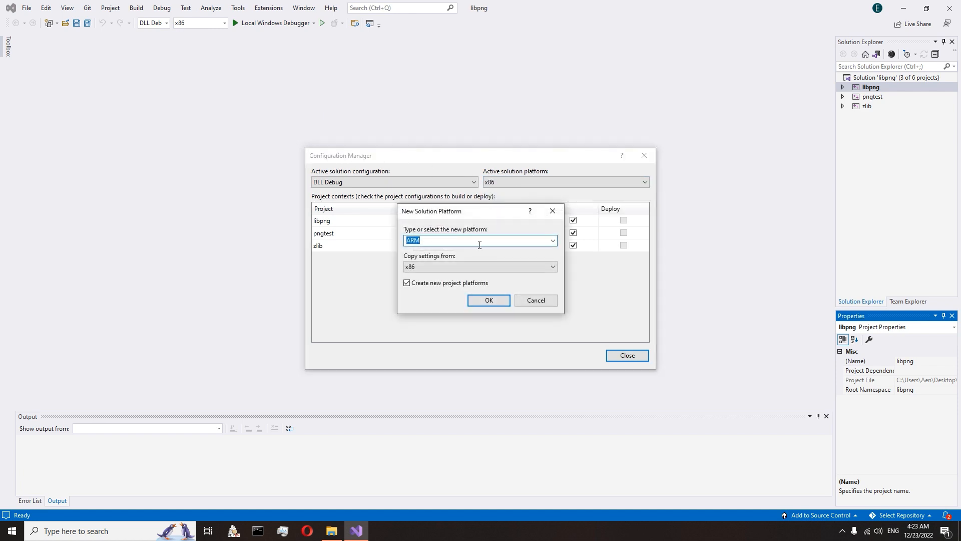
{"action": "left_click", "coordinate": [553, 239]}
{"action": "left_click", "coordinate": [451, 279]}
{"action": "left_click", "coordinate": [490, 301]}
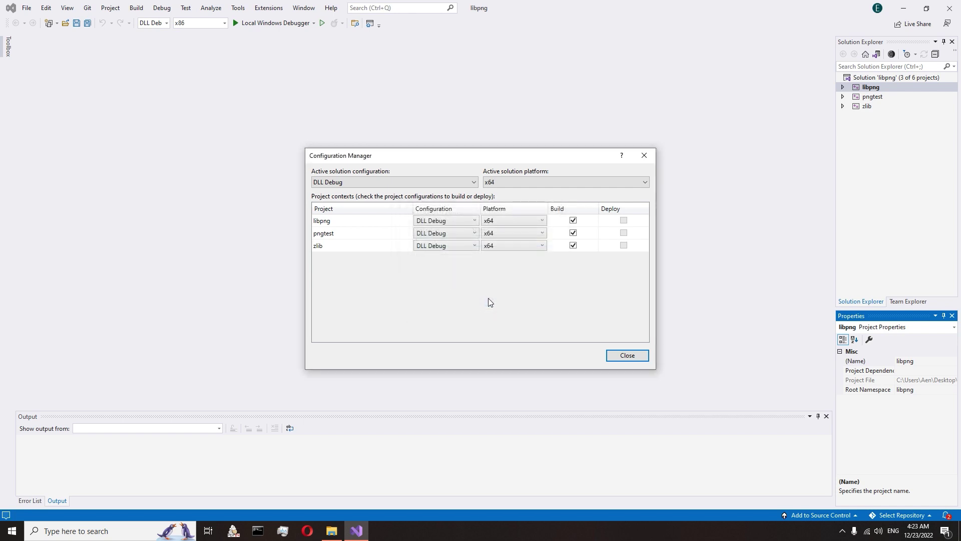
{"action": "left_click", "coordinate": [630, 358]}
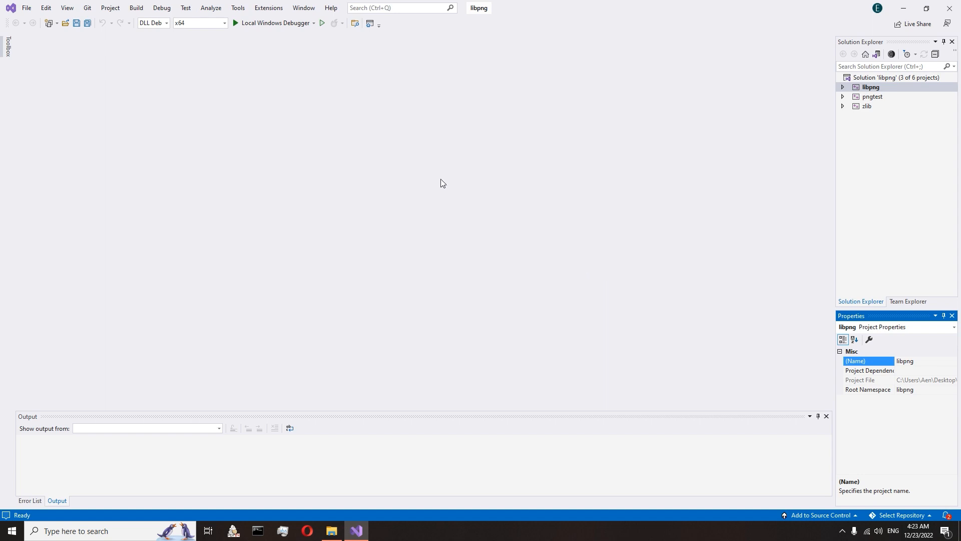
Make x64 the active solution platform from the toolbar dropdown.
{"action": "left_click", "coordinate": [224, 23]}
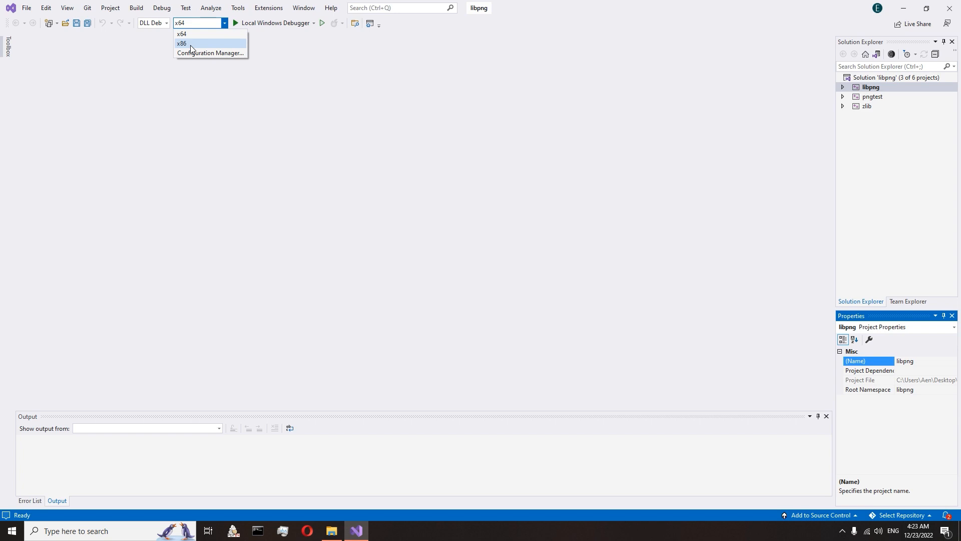
{"action": "left_click", "coordinate": [190, 45]}
{"action": "left_click", "coordinate": [224, 22]}
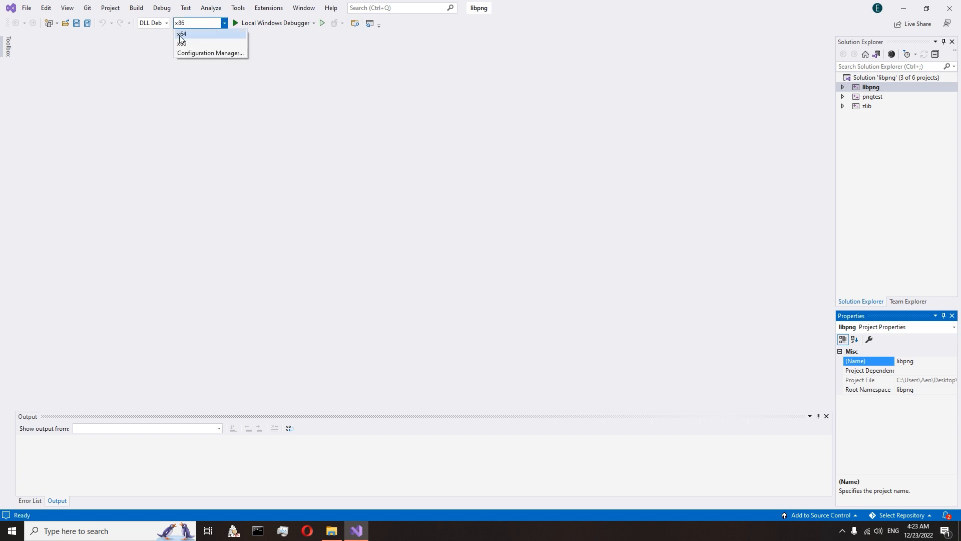
{"action": "left_click", "coordinate": [195, 35]}
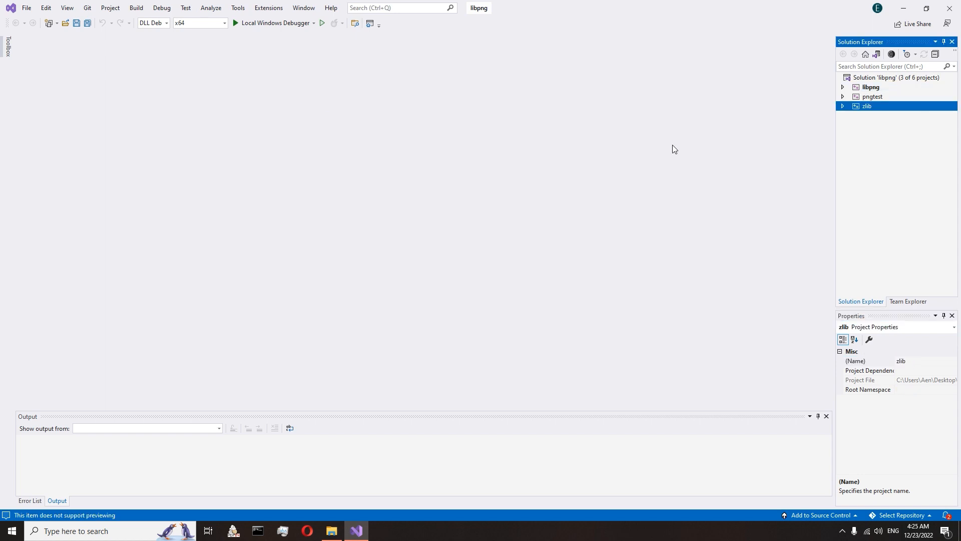
Replace WIN32 with WIN64 in zlib's DLL Debug x64 preprocessor definitions.
{"action": "left_click", "coordinate": [168, 23]}
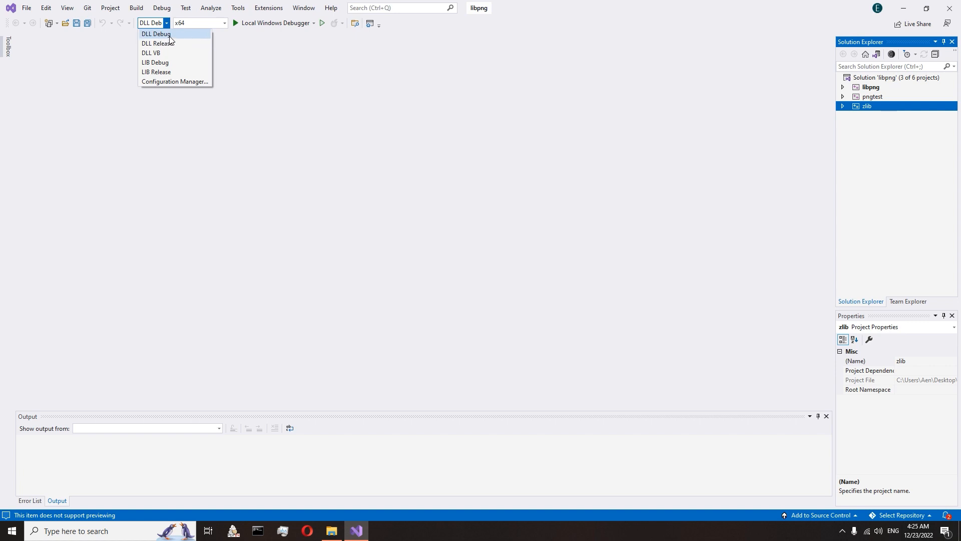
{"action": "left_click", "coordinate": [174, 36]}
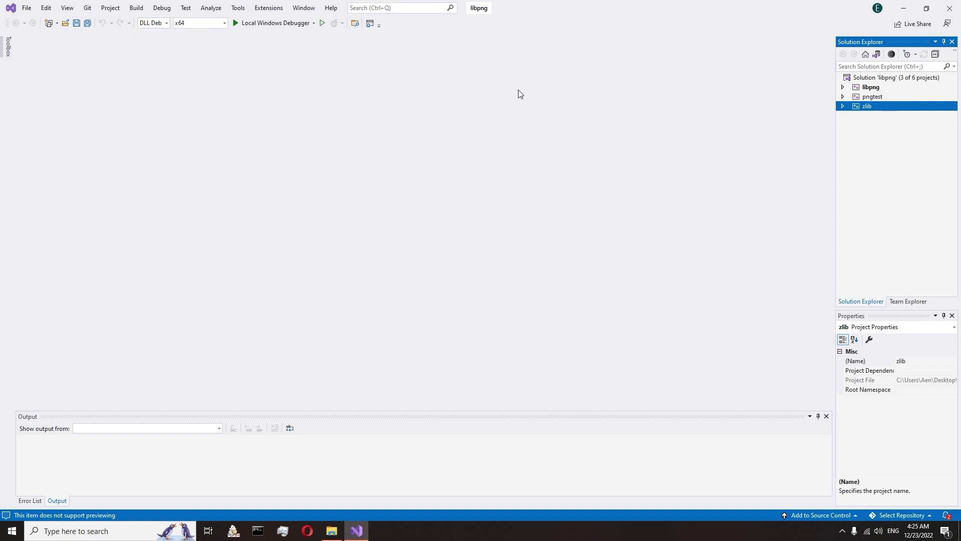
{"action": "right_click", "coordinate": [868, 107]}
{"action": "left_click", "coordinate": [823, 439]}
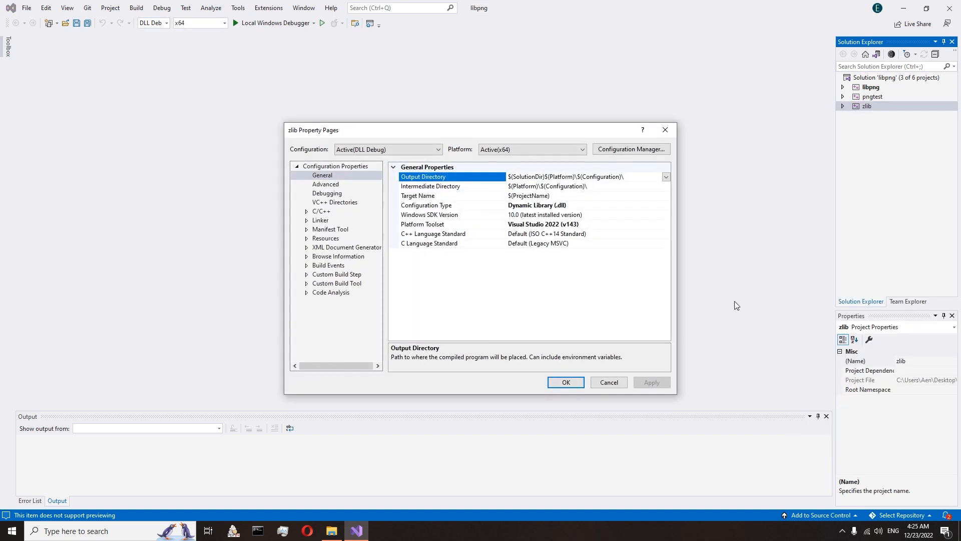
{"action": "left_click", "coordinate": [309, 213]}
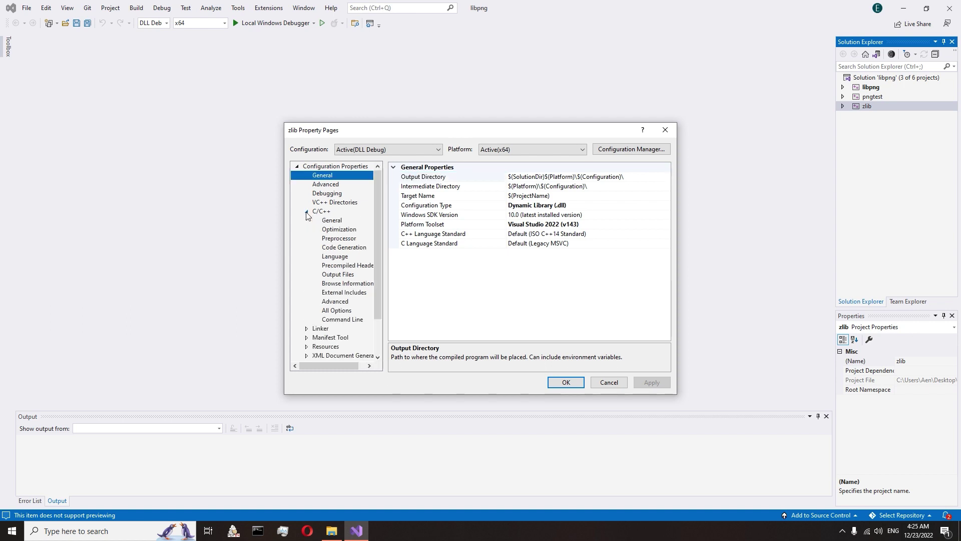
{"action": "left_click", "coordinate": [339, 238]}
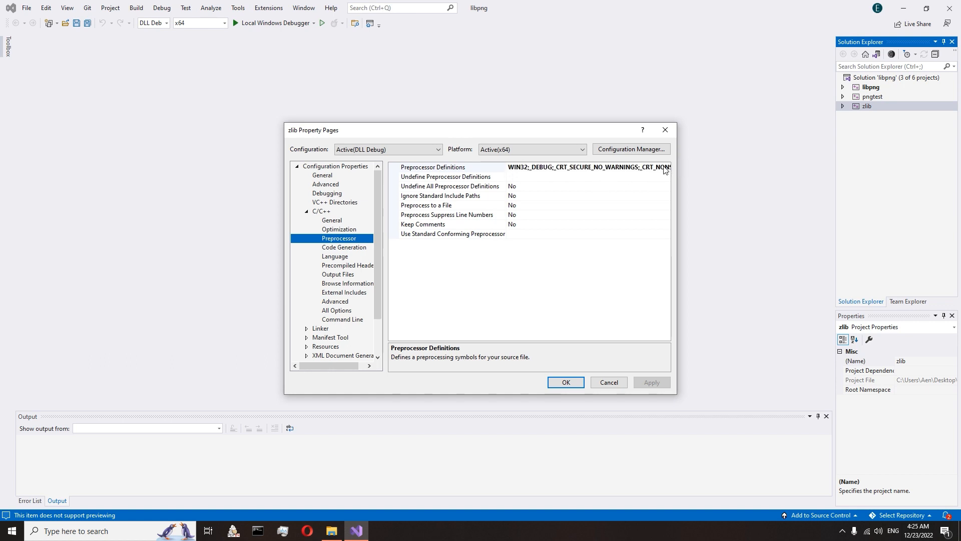
{"action": "left_click", "coordinate": [665, 171]}
{"action": "left_click", "coordinate": [571, 178]}
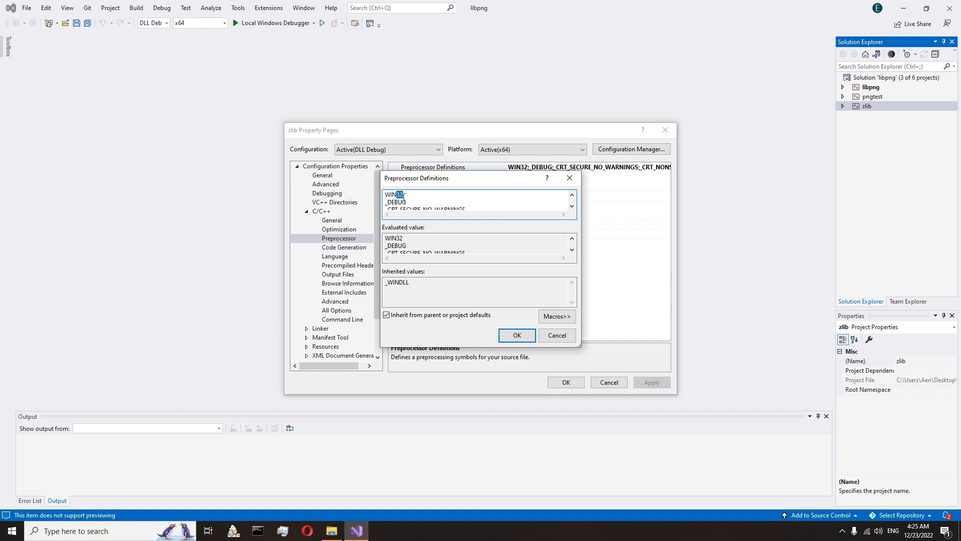
{"action": "left_click", "coordinate": [516, 334]}
{"action": "left_click", "coordinate": [652, 383]}
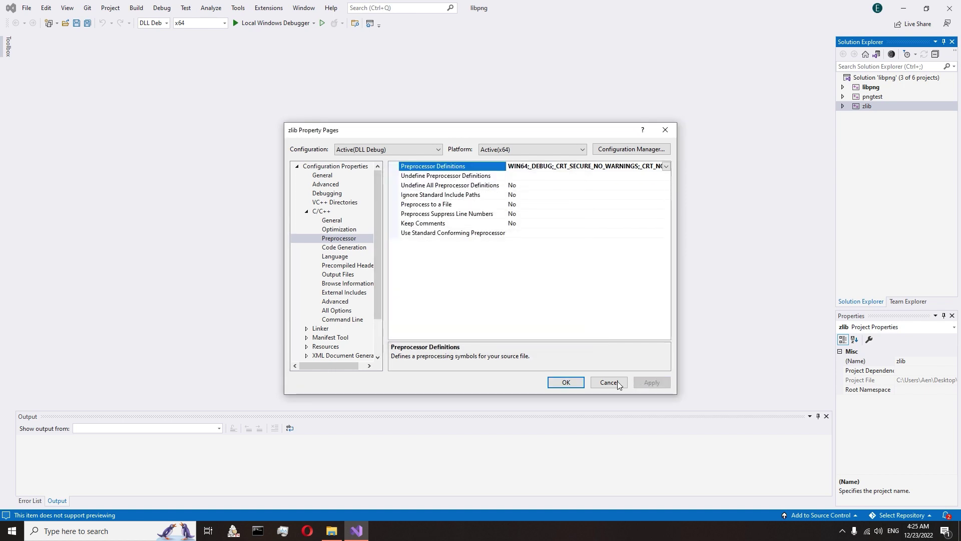
{"action": "left_click", "coordinate": [566, 382]}
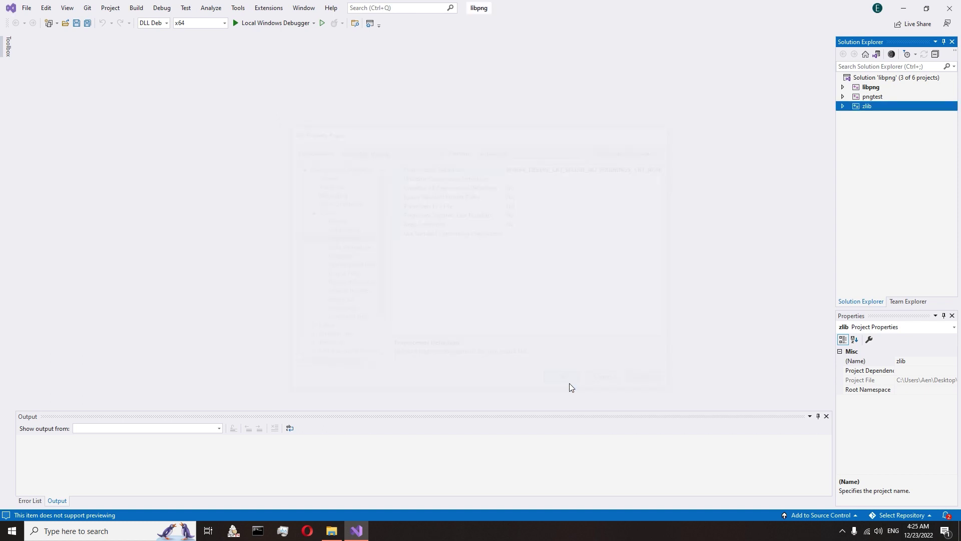
Build the zlib project in DLL Debug x64.
{"action": "right_click", "coordinate": [866, 110]}
{"action": "left_click", "coordinate": [862, 114]}
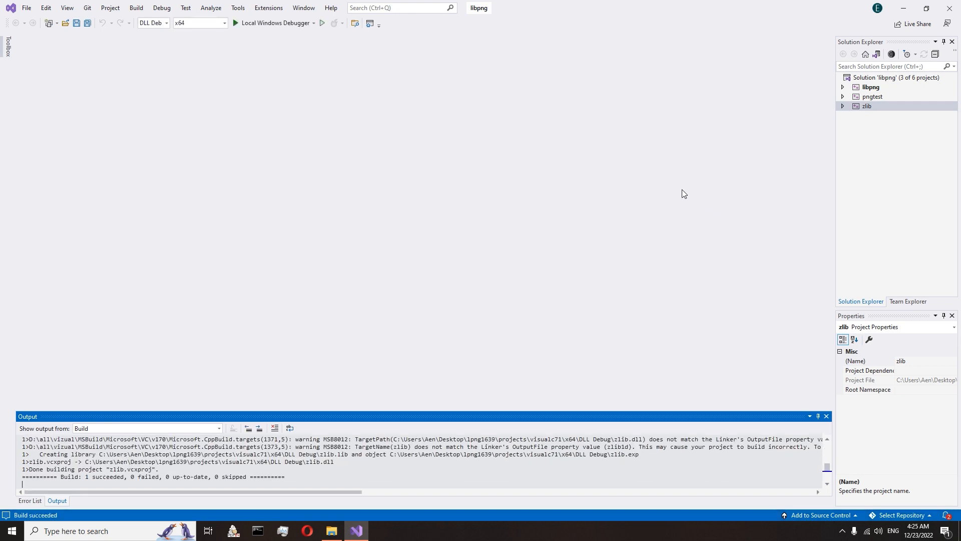
{"action": "left_click", "coordinate": [166, 22]}
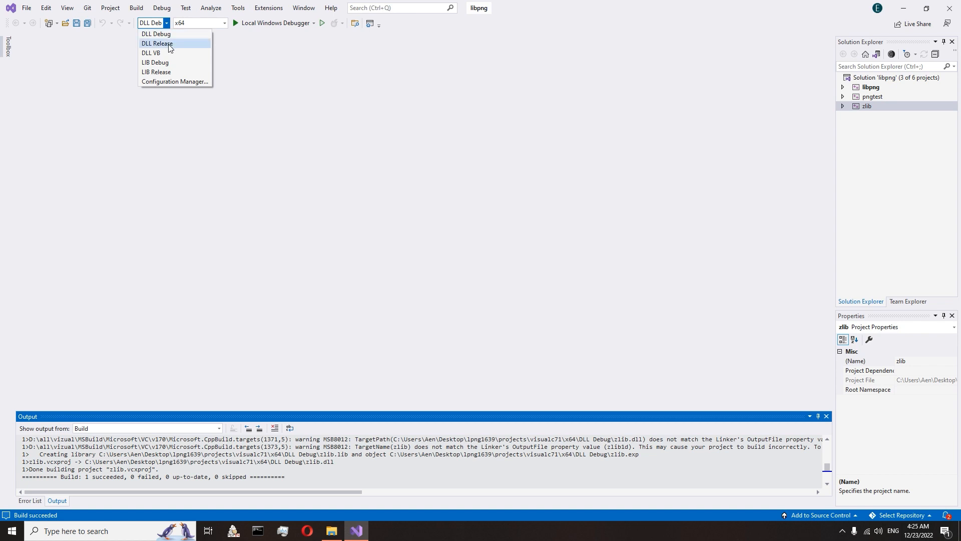
Switch to DLL Release and set zlib's preprocessor definitions to start with WIN64.
{"action": "left_click", "coordinate": [157, 43]}
{"action": "right_click", "coordinate": [868, 106]}
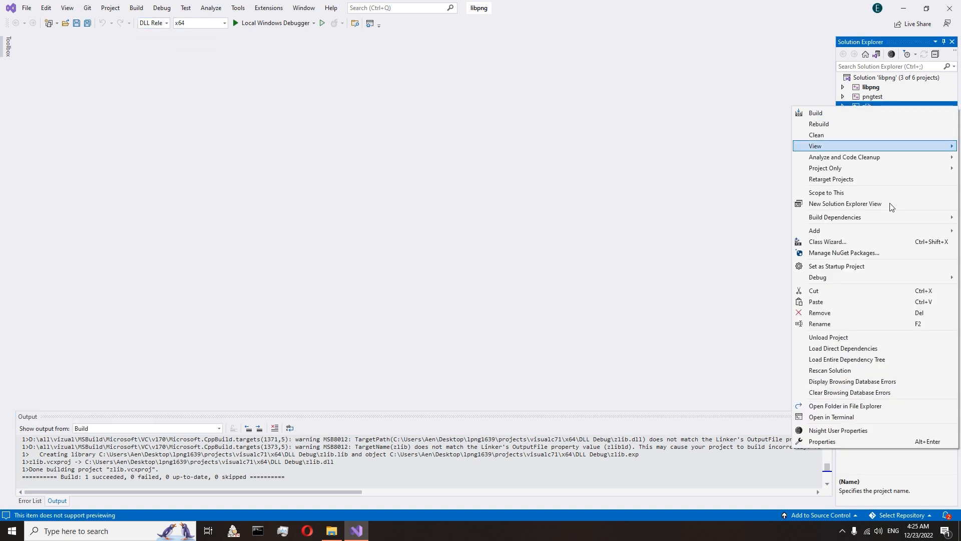
{"action": "left_click", "coordinate": [842, 441]}
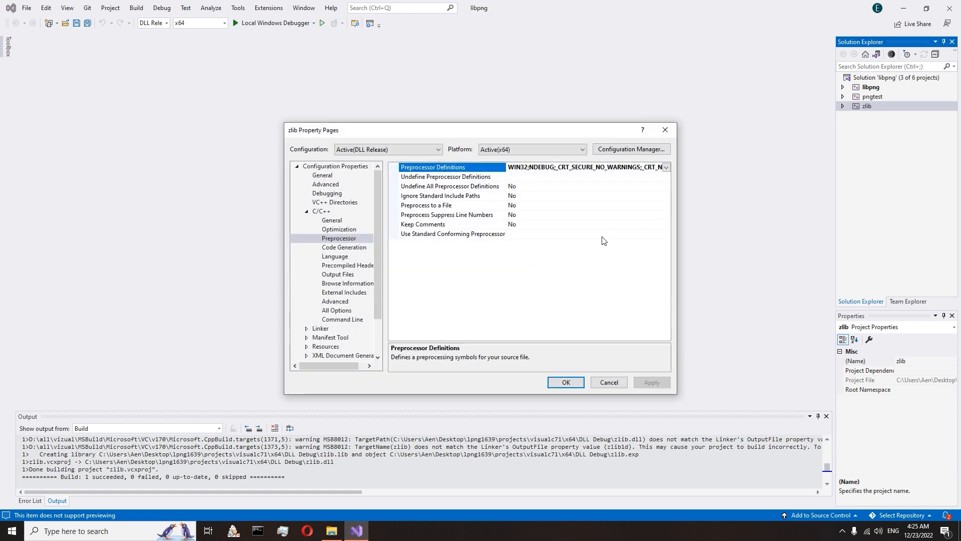
{"action": "left_click", "coordinate": [666, 168]}
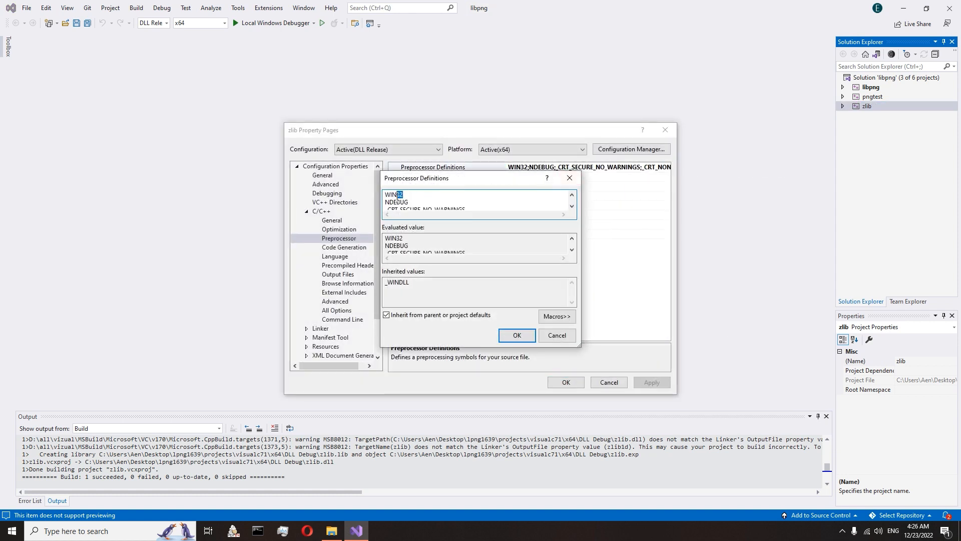
{"action": "left_click", "coordinate": [516, 335]}
{"action": "left_click", "coordinate": [569, 383]}
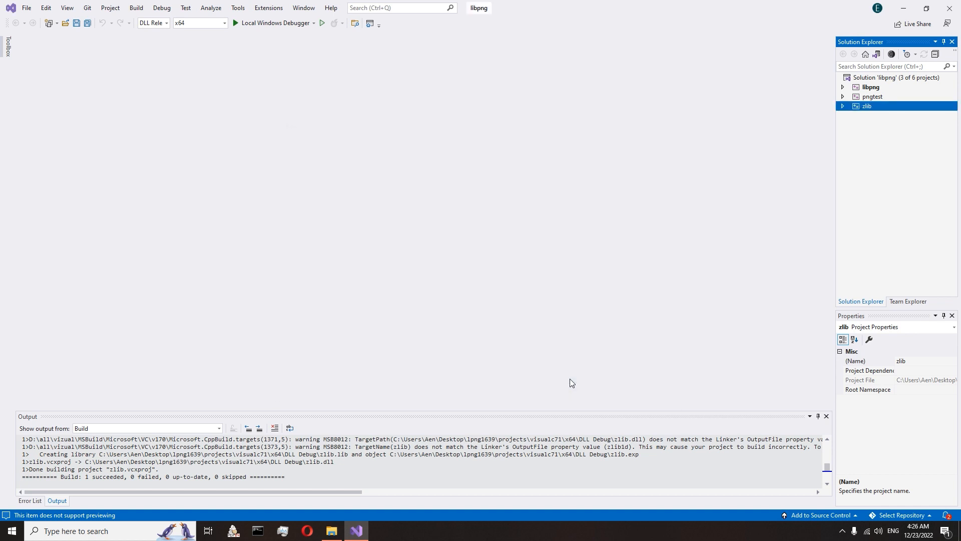
Build zlib in DLL Release x64.
{"action": "right_click", "coordinate": [867, 106]}
{"action": "left_click", "coordinate": [862, 112]}
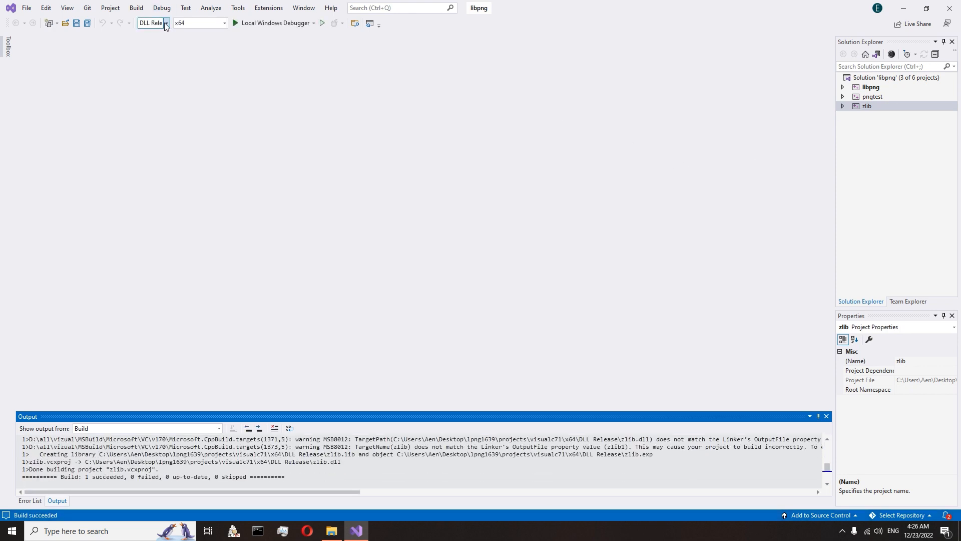
Switch to LIB Debug and change libpng's preprocessor definitions from WIN32 to WIN64.
{"action": "left_click", "coordinate": [167, 23]}
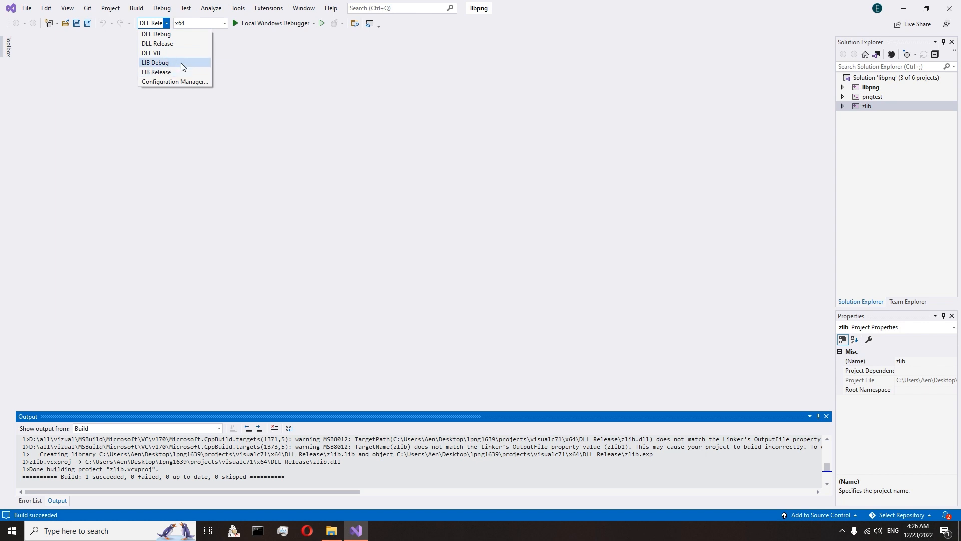
{"action": "left_click", "coordinate": [155, 62]}
{"action": "left_click", "coordinate": [872, 88]}
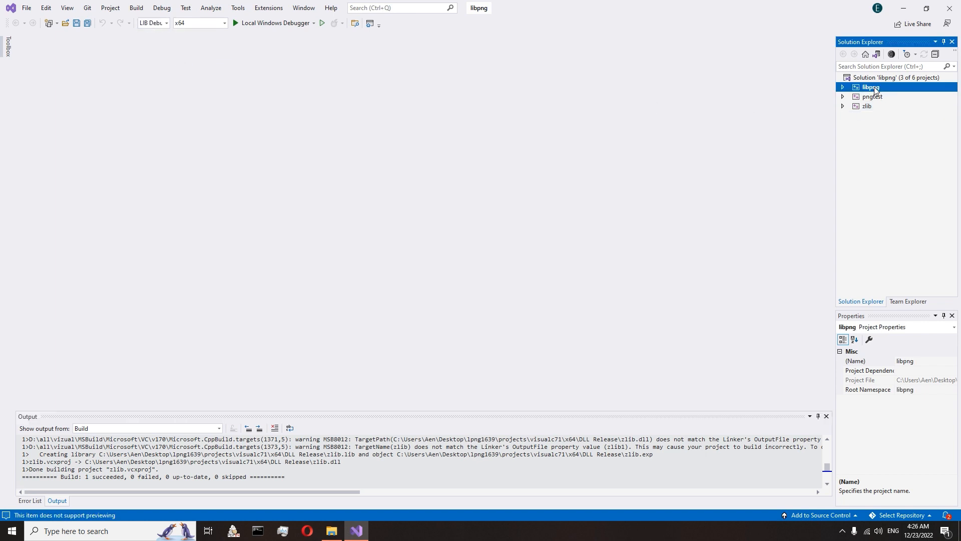
{"action": "right_click", "coordinate": [871, 87]}
{"action": "left_click", "coordinate": [856, 339]}
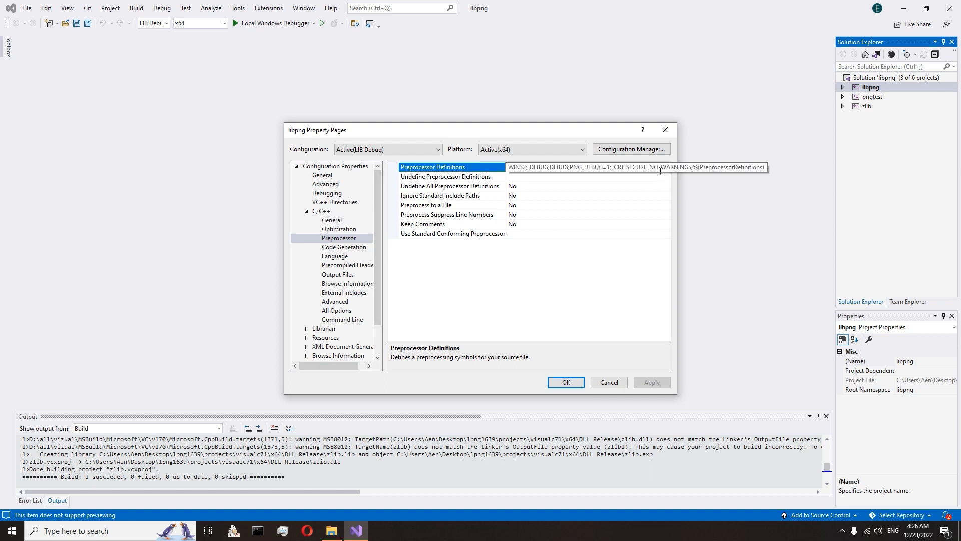
{"action": "left_click", "coordinate": [667, 166]}
{"action": "left_click", "coordinate": [594, 177]}
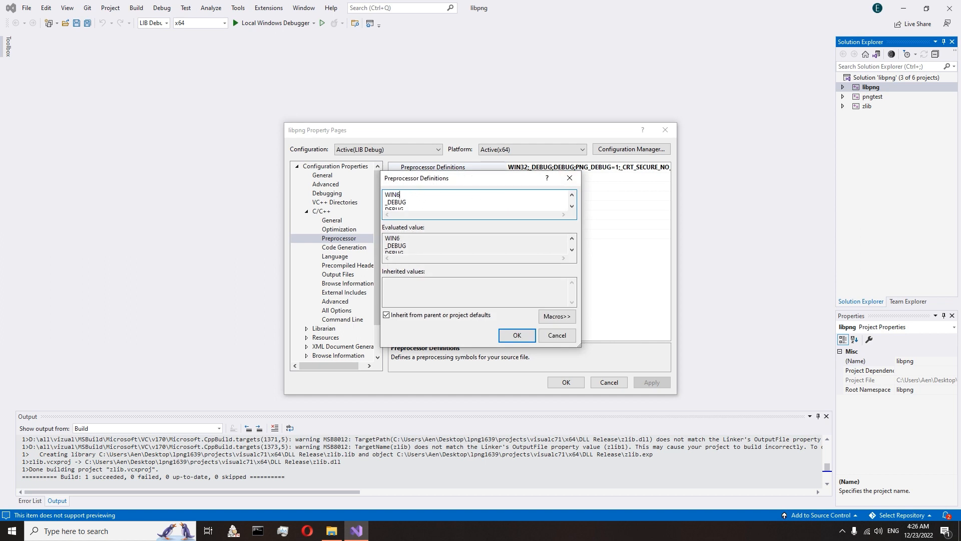
{"action": "left_click", "coordinate": [517, 335]}
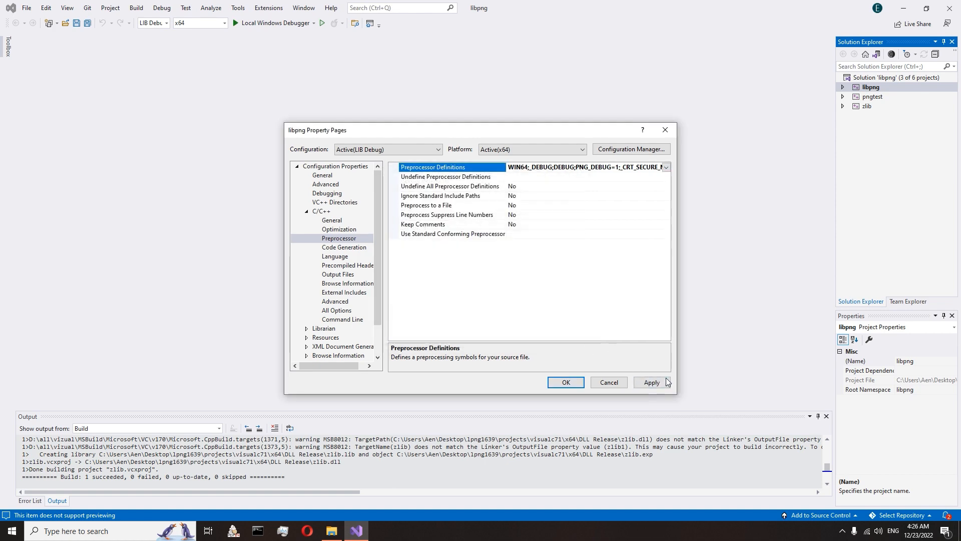
{"action": "left_click", "coordinate": [652, 383]}
{"action": "left_click", "coordinate": [566, 382]}
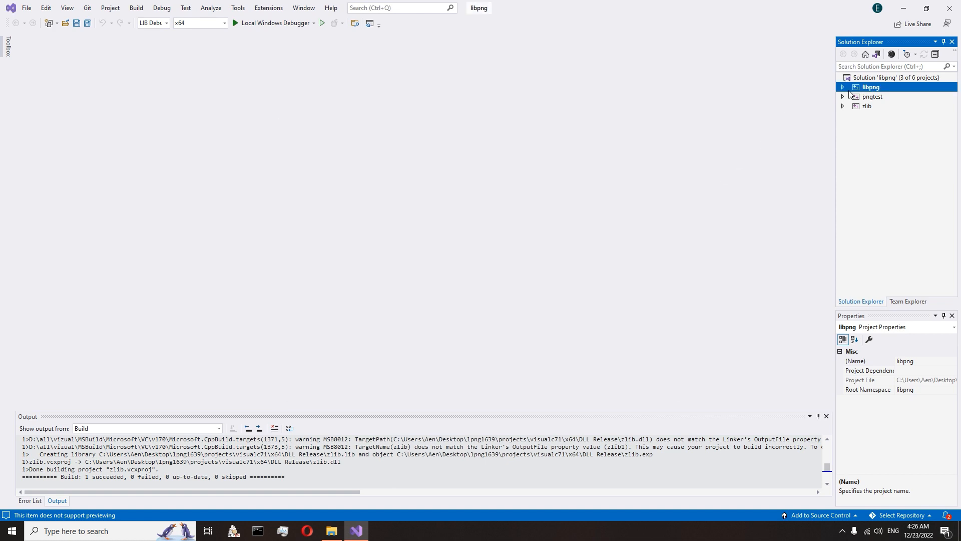
Build libpng in LIB Debug, then make LIB Release the active configuration.
{"action": "right_click", "coordinate": [868, 86]}
{"action": "left_click", "coordinate": [819, 96]}
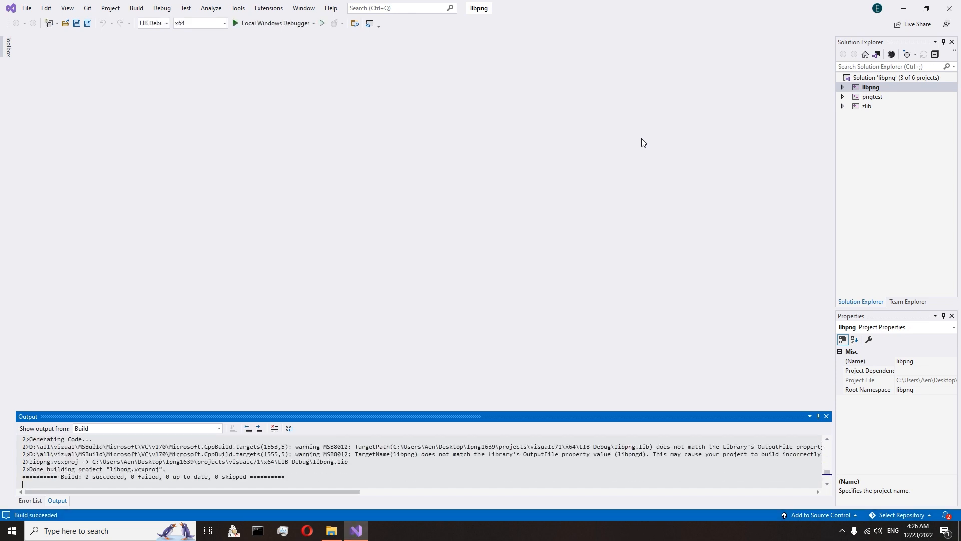
{"action": "left_click", "coordinate": [166, 23]}
{"action": "left_click", "coordinate": [180, 30]}
{"action": "left_click", "coordinate": [871, 87]}
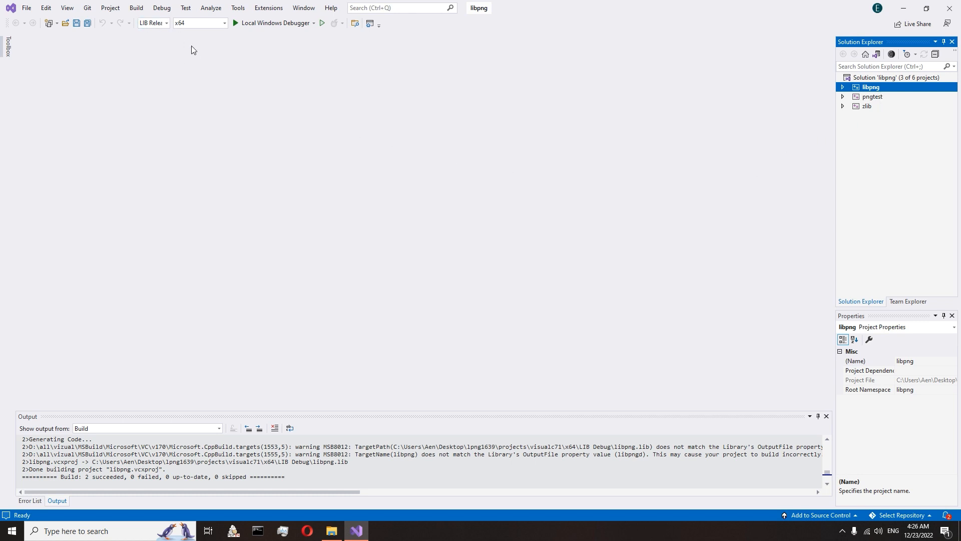
Set libpng's LIB Release preprocessor definitions to WIN64;NDEBUG.
{"action": "left_click", "coordinate": [167, 23]}
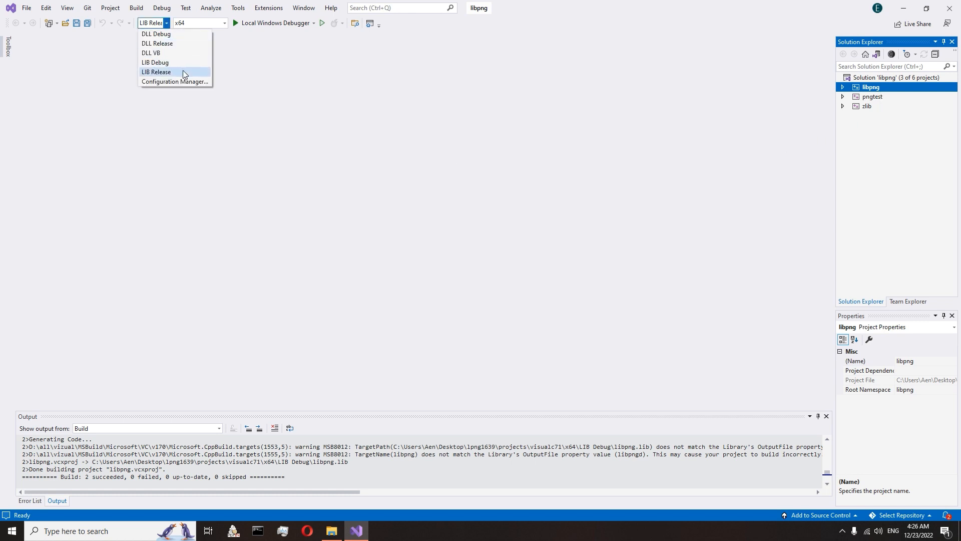
{"action": "left_click", "coordinate": [182, 72]}
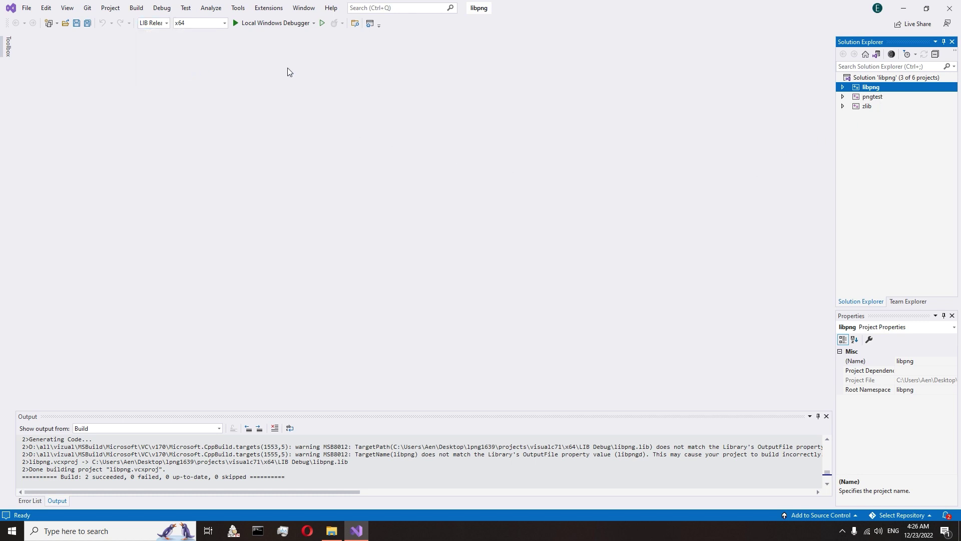
{"action": "right_click", "coordinate": [866, 87]}
{"action": "left_click", "coordinate": [849, 422]}
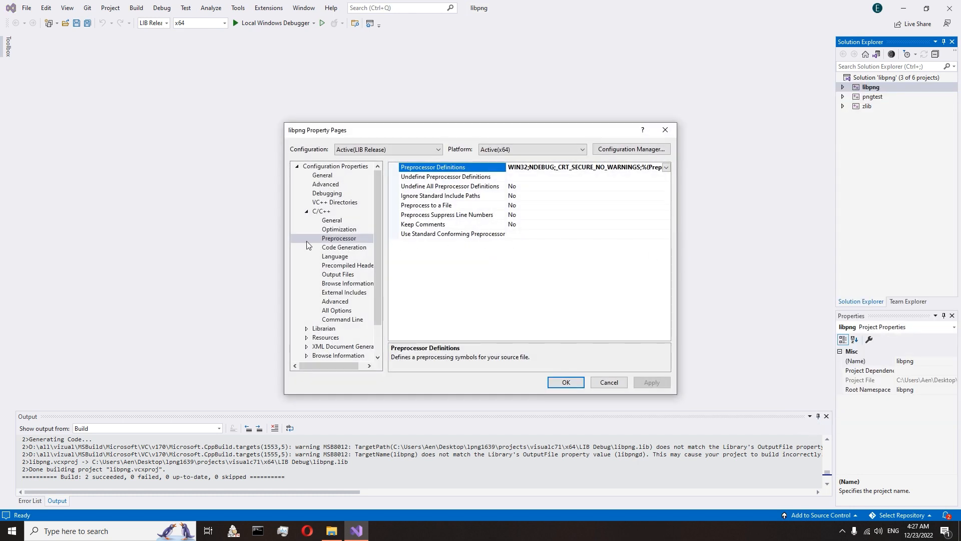
{"action": "left_click", "coordinate": [670, 167]}
{"action": "left_click", "coordinate": [570, 176]}
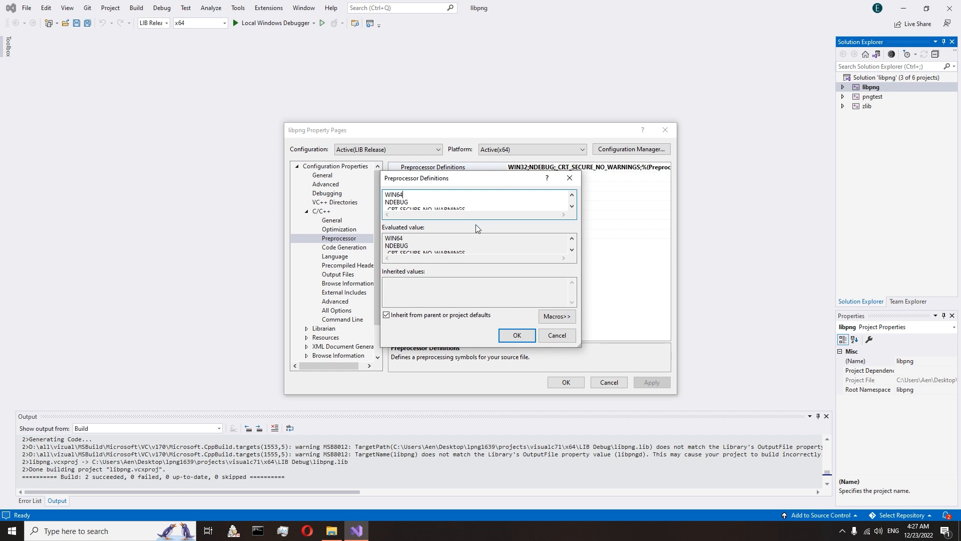
{"action": "left_click", "coordinate": [516, 335]}
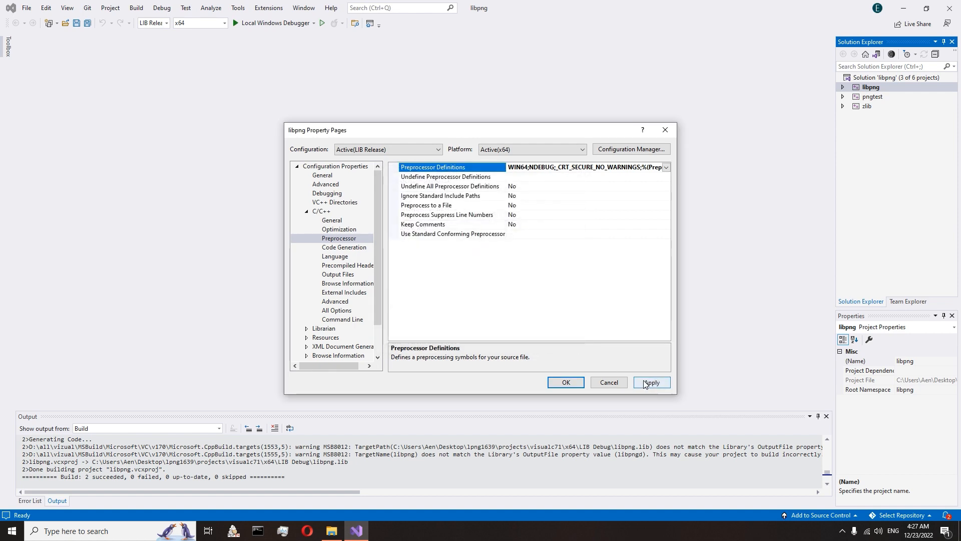
{"action": "left_click", "coordinate": [566, 383]}
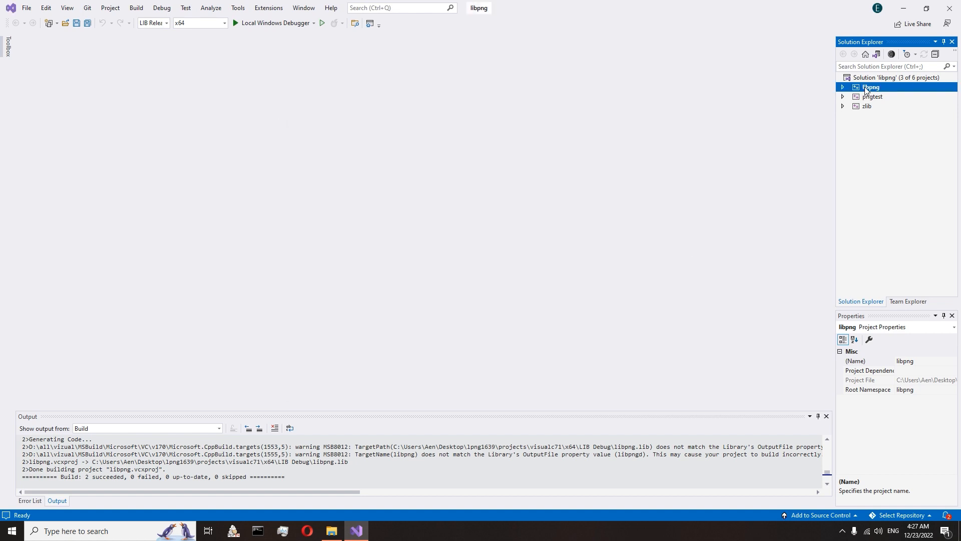
Build libpng in LIB Release x64, close Visual Studio and reopen the lpng1639 folder.
{"action": "right_click", "coordinate": [865, 90]}
{"action": "left_click", "coordinate": [813, 91]}
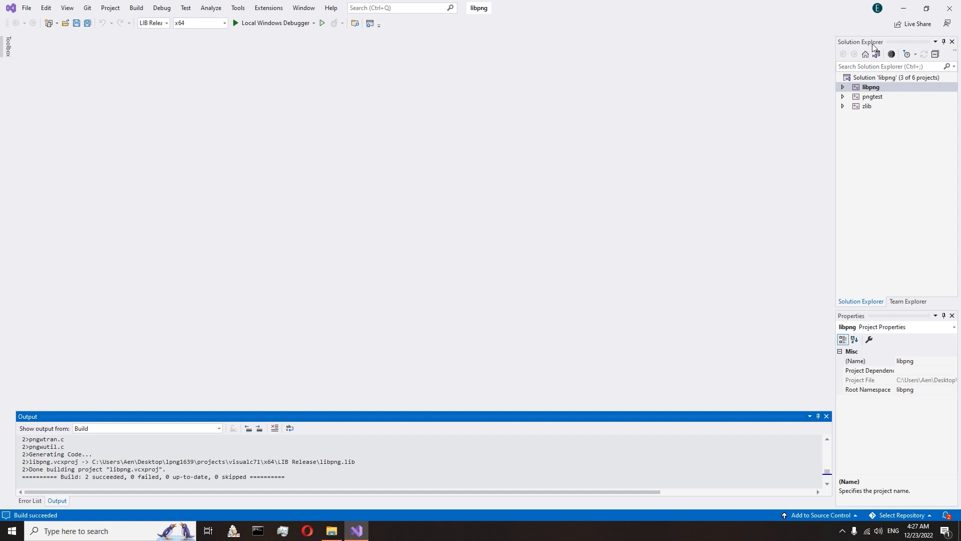
{"action": "left_click", "coordinate": [949, 8]}
{"action": "left_click", "coordinate": [949, 6]}
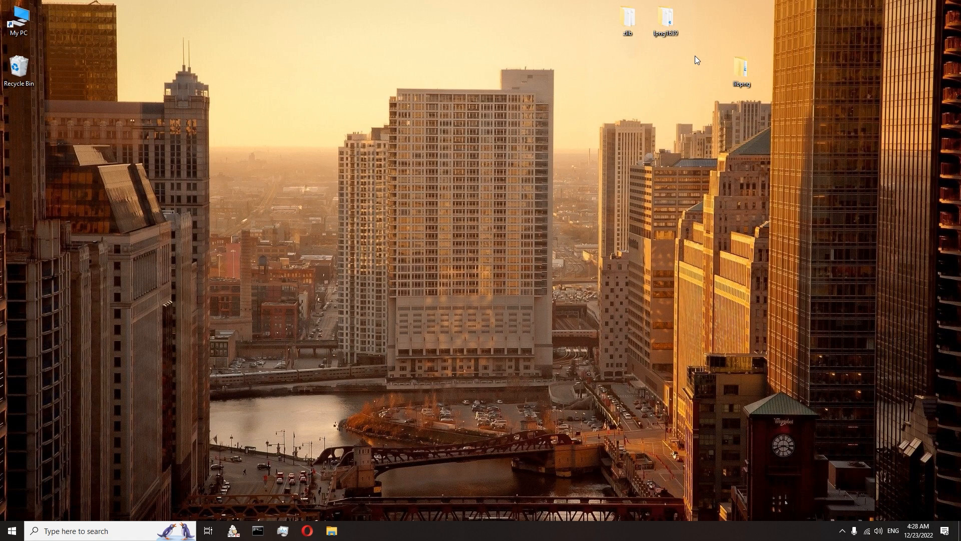
{"action": "double_click", "coordinate": [662, 22]}
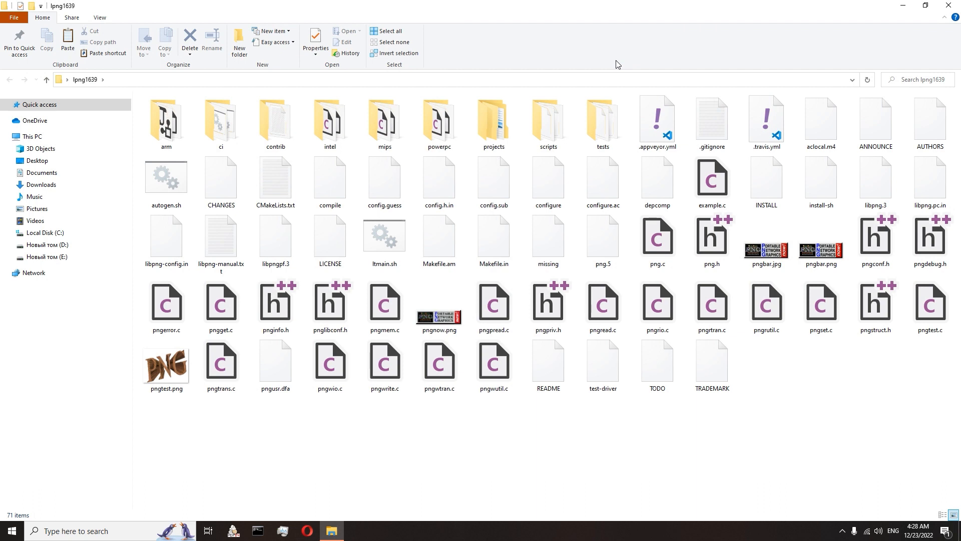
Copy png.h, pngconf.h and pnglibconf.h from lpng1639.
{"action": "left_click", "coordinate": [713, 239]}
{"action": "left_click", "coordinate": [878, 240], "text": "ctrl"}
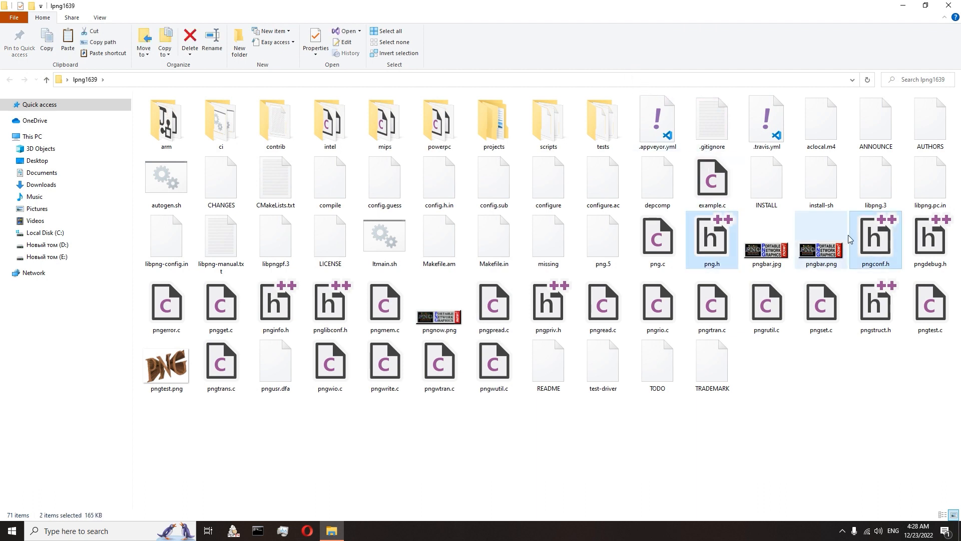
{"action": "left_click", "coordinate": [330, 306], "text": "ctrl"}
{"action": "right_click", "coordinate": [328, 308]}
{"action": "left_click", "coordinate": [368, 273]}
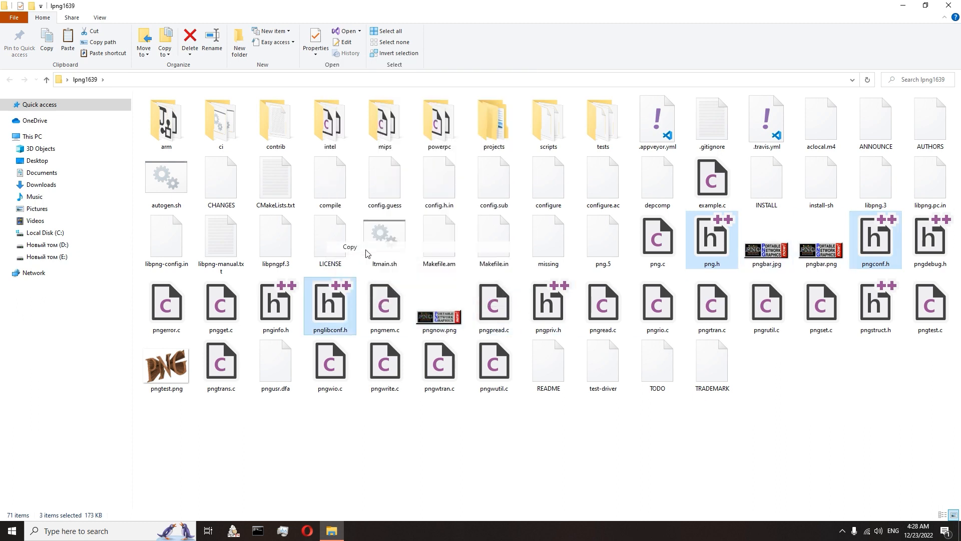
Paste the three png headers into libpng\include and minimize the window.
{"action": "left_click", "coordinate": [903, 6]}
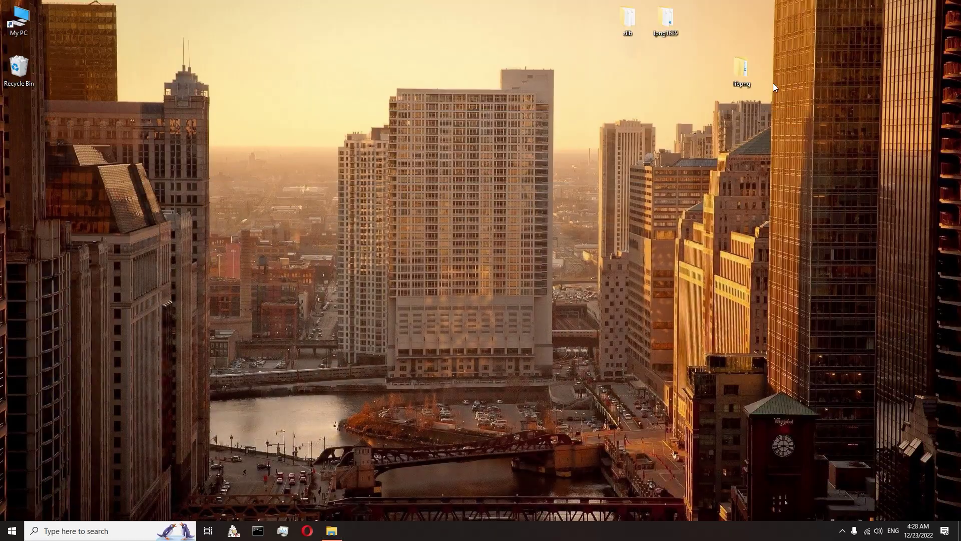
{"action": "double_click", "coordinate": [747, 70]}
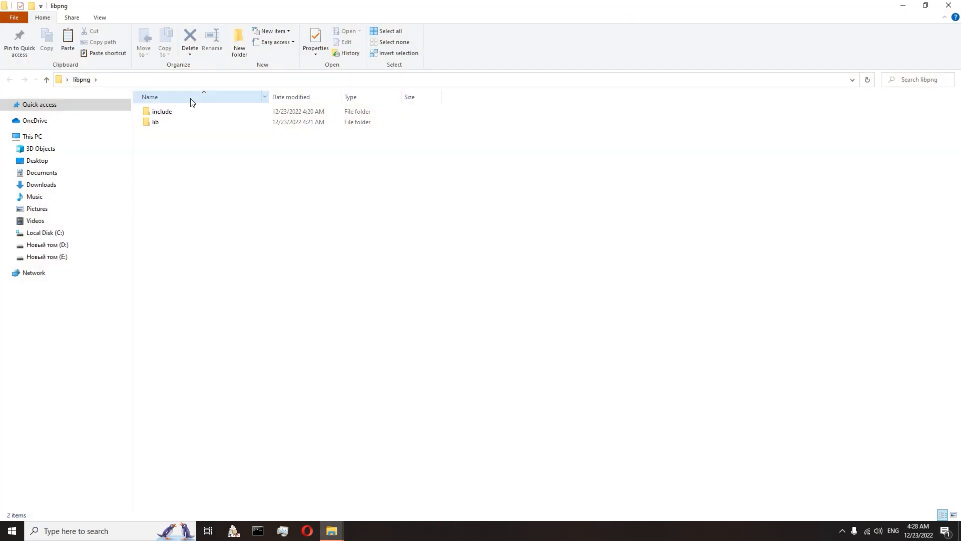
{"action": "double_click", "coordinate": [189, 109]}
{"action": "right_click", "coordinate": [260, 193]}
{"action": "left_click", "coordinate": [293, 261]}
{"action": "left_click", "coordinate": [903, 5]}
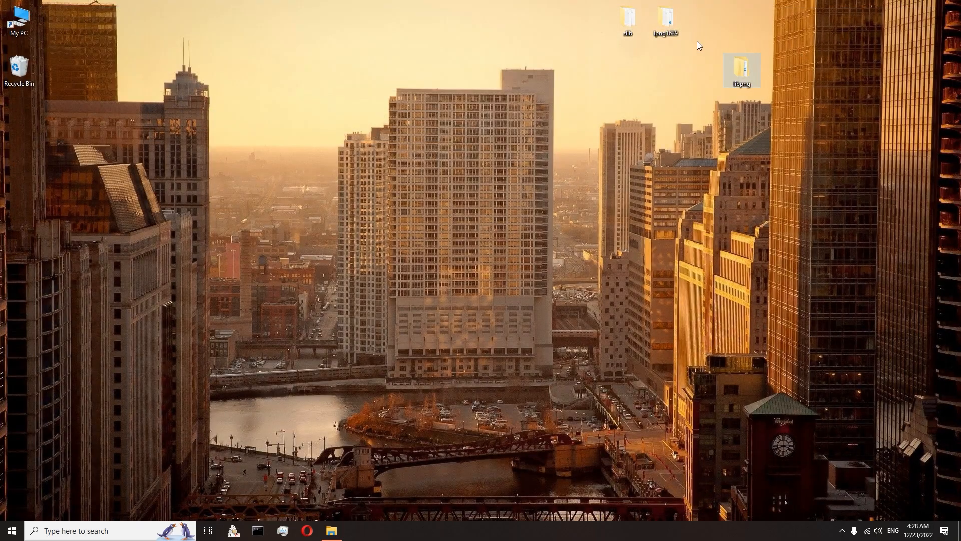
Navigate into lpng1639\projects\visualc71\x64 build output folder.
{"action": "double_click", "coordinate": [673, 26]}
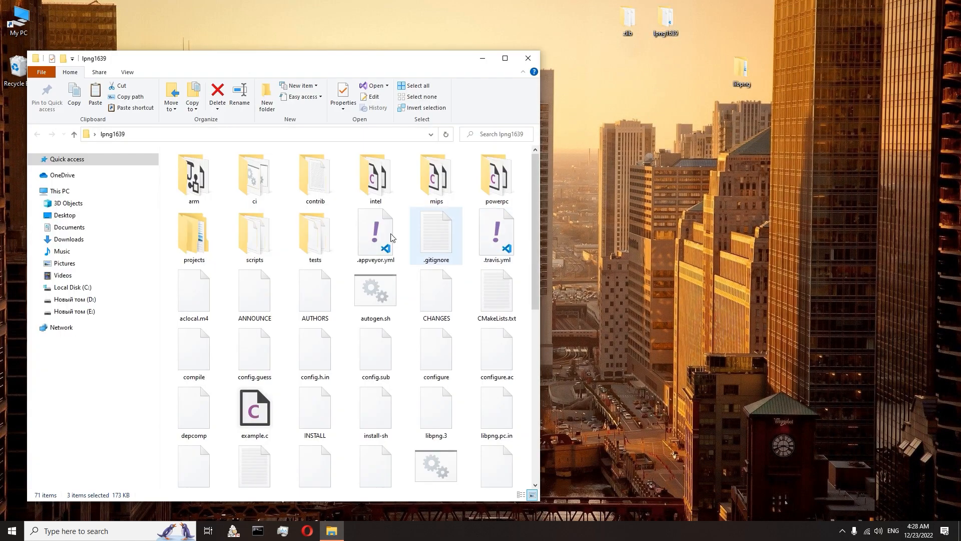
{"action": "double_click", "coordinate": [194, 237]}
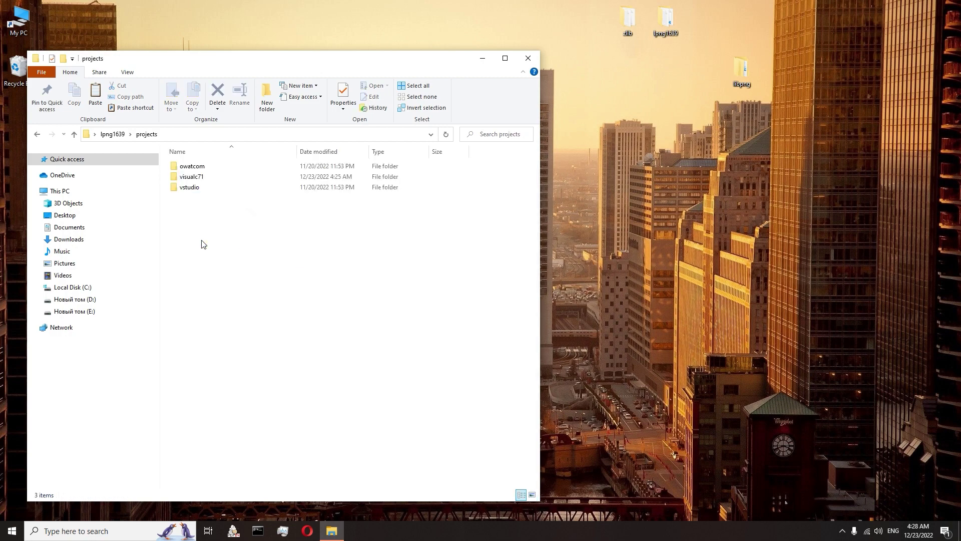
{"action": "double_click", "coordinate": [215, 181]}
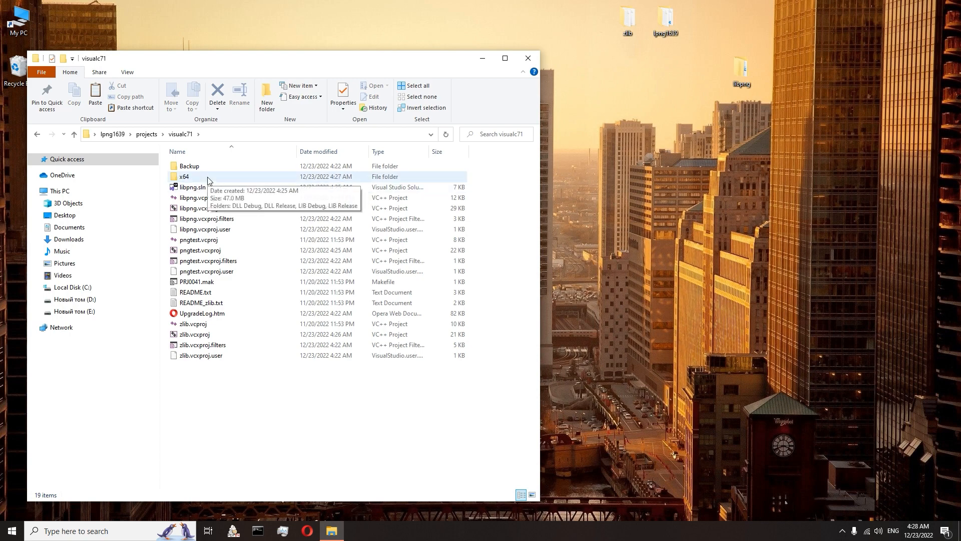
{"action": "double_click", "coordinate": [200, 181]}
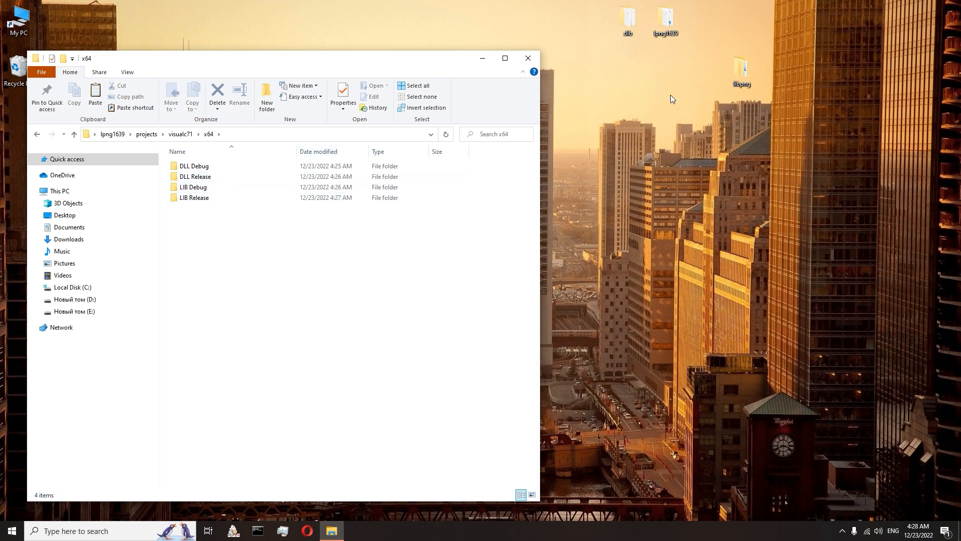
Narrow the x64 window and open the desktop libpng folder in a second window.
{"action": "left_click_drag", "start_coordinate": [542, 105], "coordinate": [426, 113]}
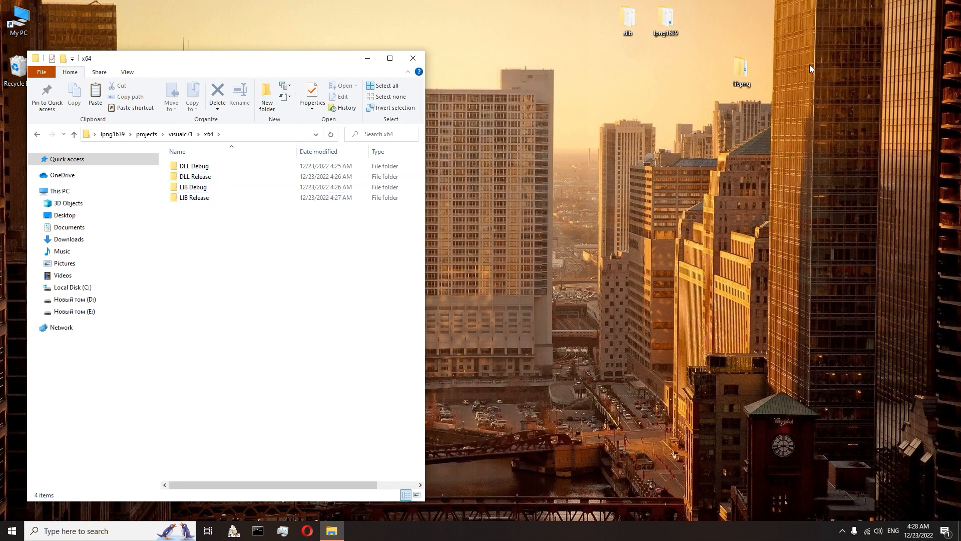
{"action": "double_click", "coordinate": [742, 72]}
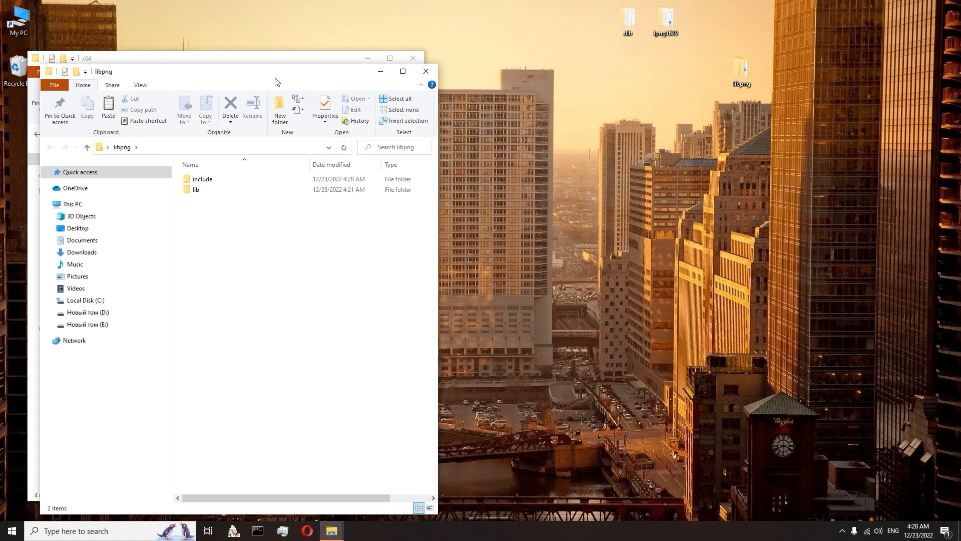
Arrange the windows side by side, showing libpng\lib and the DLL Debug output.
{"action": "left_click_drag", "start_coordinate": [272, 80], "coordinate": [672, 74]}
{"action": "double_click", "coordinate": [600, 183]}
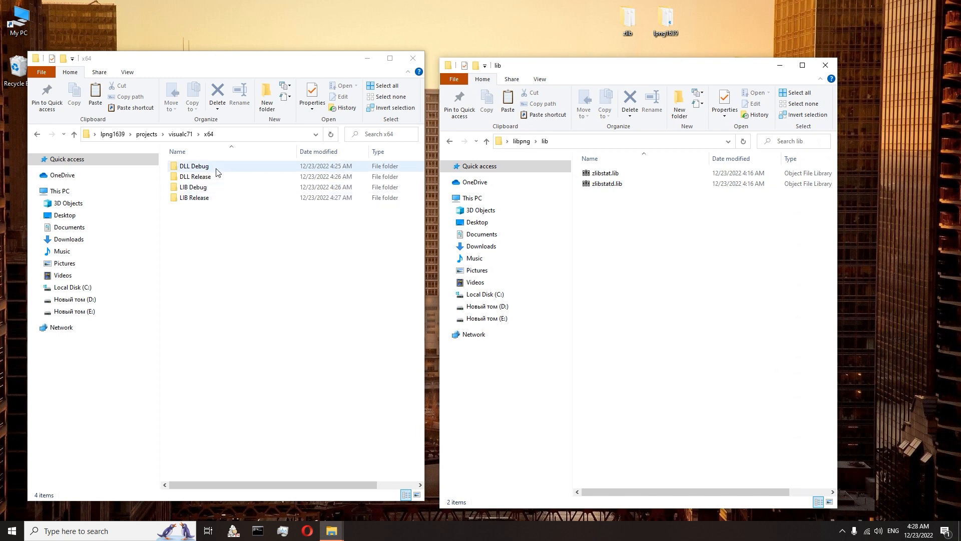
{"action": "double_click", "coordinate": [194, 165]}
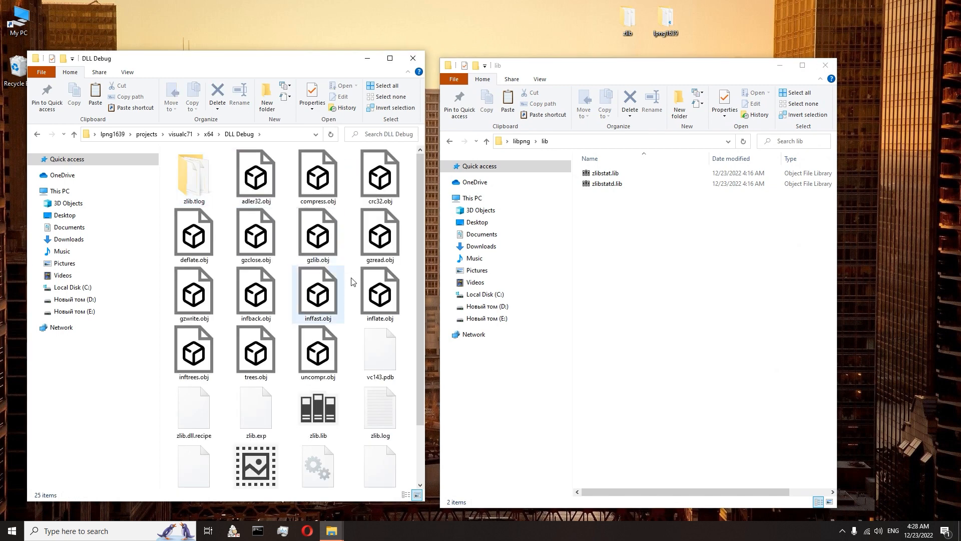
{"action": "scroll", "coordinate": [353, 283], "scroll_direction": "down", "scroll_amount": 2}
Rename the DLL Debug zlib.lib to zlibd.lib.
{"action": "left_click", "coordinate": [323, 353]}
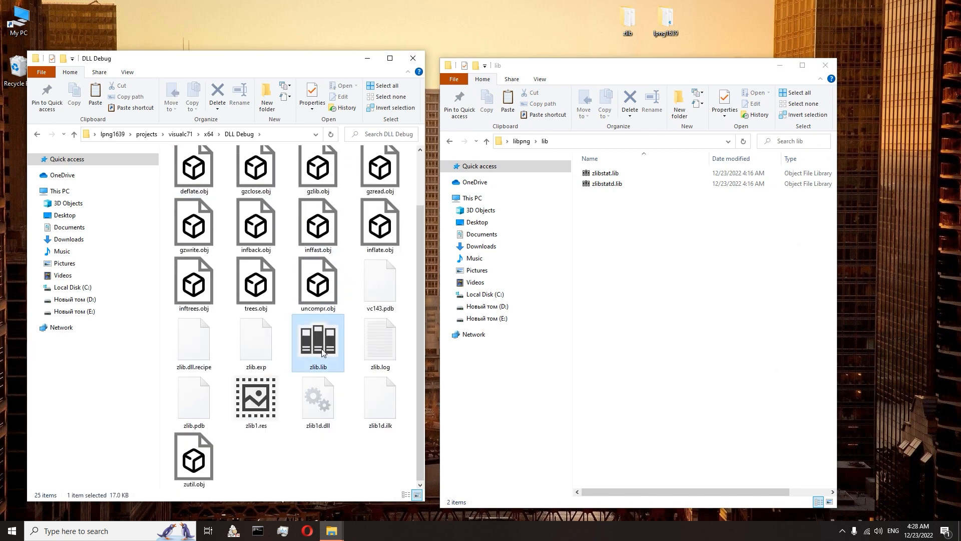
{"action": "right_click", "coordinate": [328, 348]}
{"action": "left_click", "coordinate": [372, 324]}
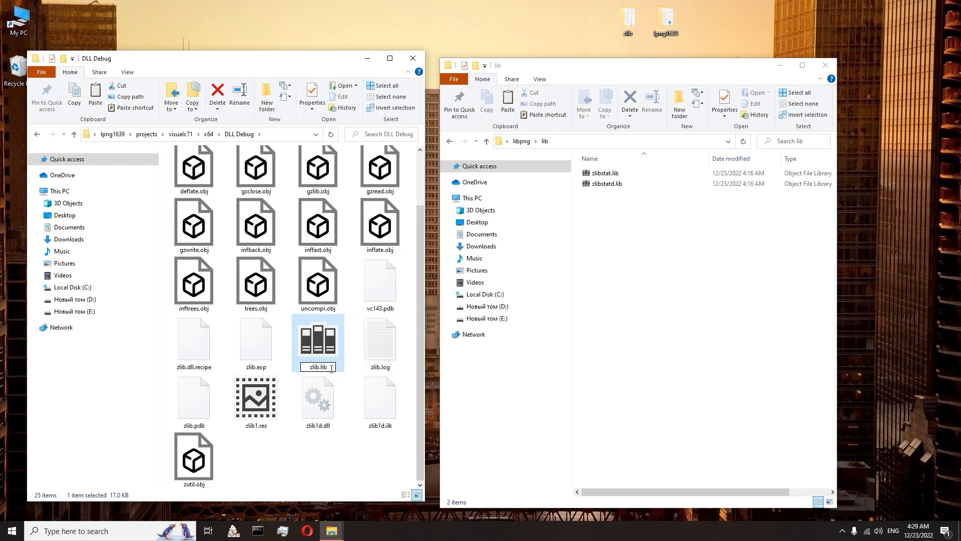
{"action": "type", "text": "d"}
{"action": "key", "text": "Return"}
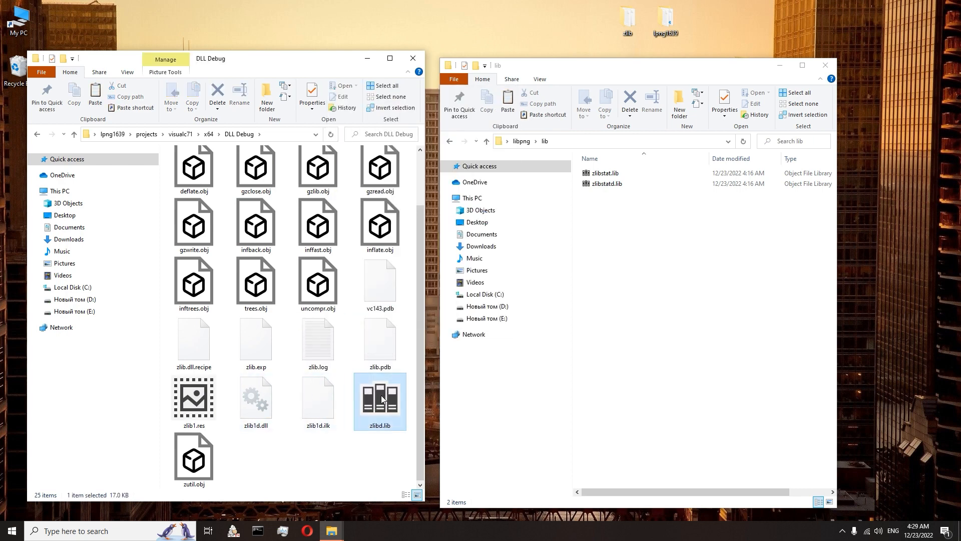
Copy zlibd.lib into libpng\lib and return to the x64 folder at DLL Release.
{"action": "right_click", "coordinate": [381, 400]}
{"action": "left_click", "coordinate": [409, 342]}
{"action": "right_click", "coordinate": [633, 301]}
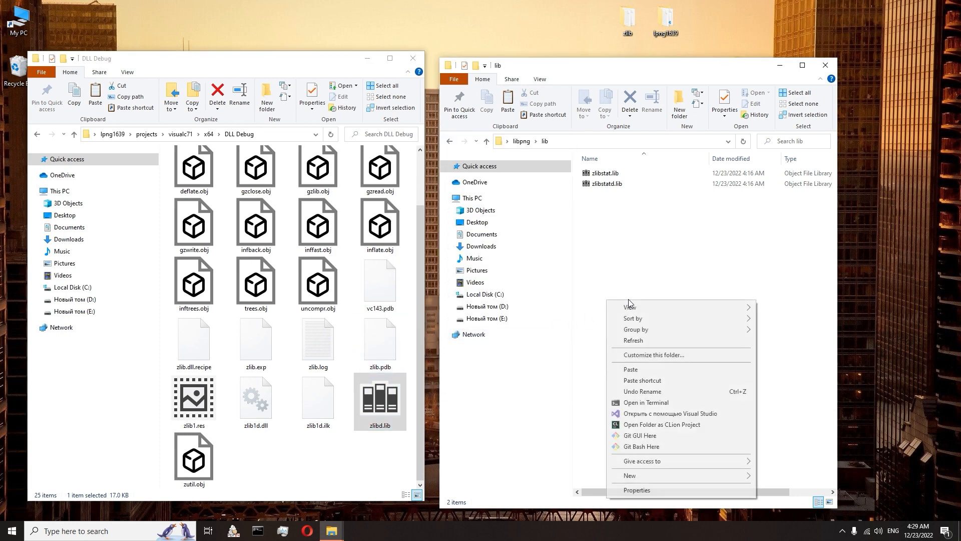
{"action": "left_click", "coordinate": [633, 371]}
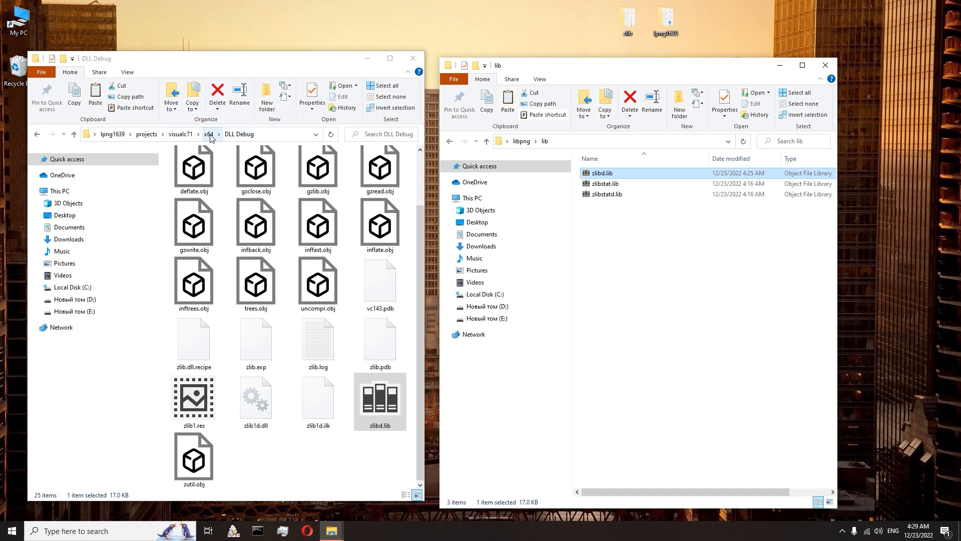
{"action": "left_click", "coordinate": [209, 134]}
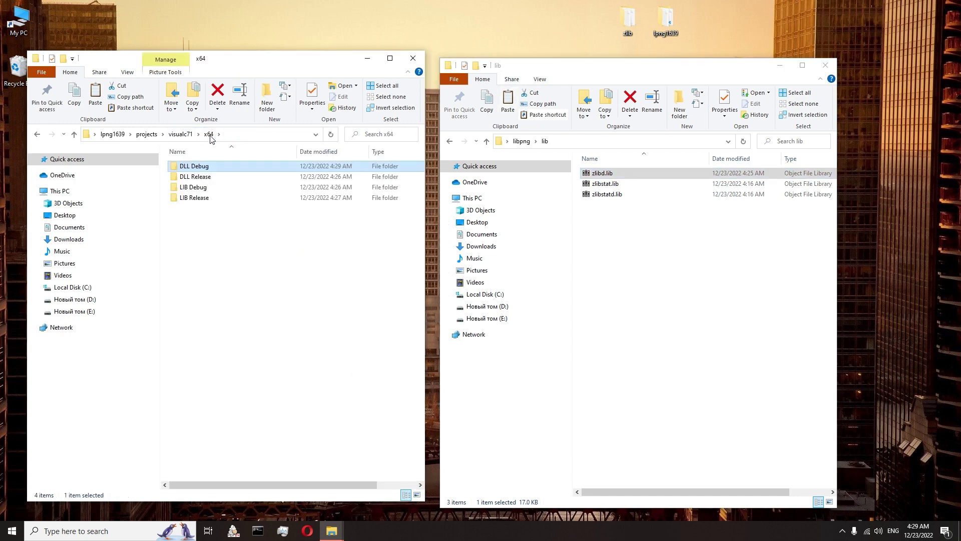
{"action": "left_click", "coordinate": [222, 177]}
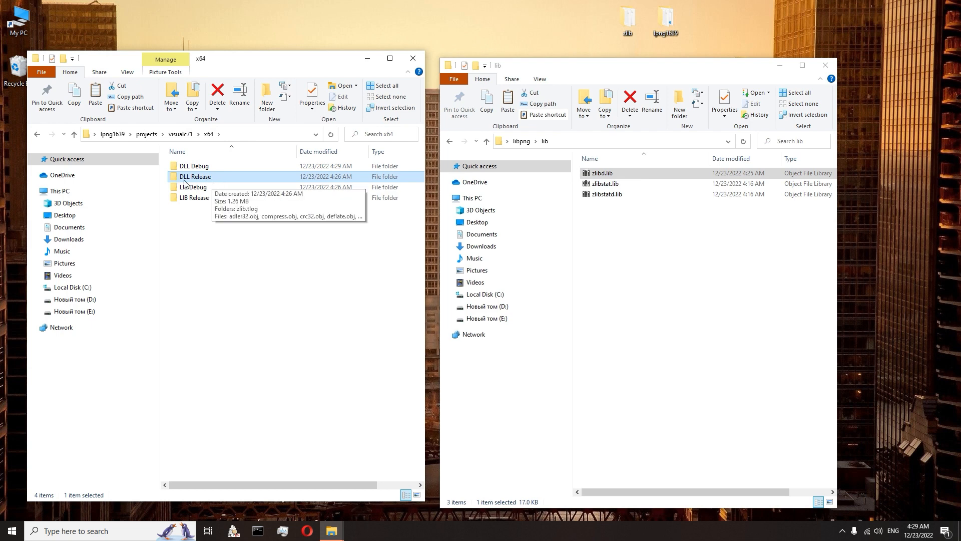
Copy the DLL Release zlib.lib into libpng\lib and go back to x64.
{"action": "double_click", "coordinate": [209, 180]}
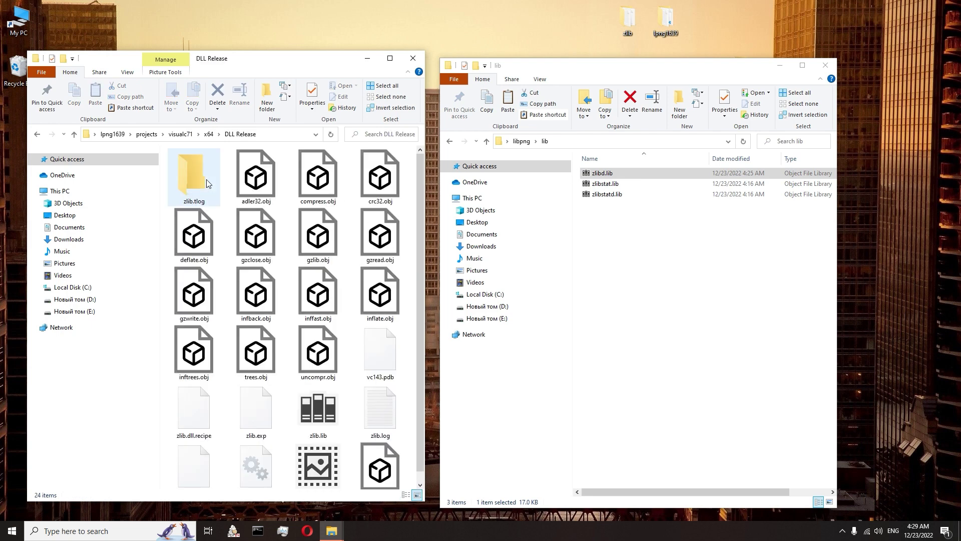
{"action": "left_click", "coordinate": [320, 411]}
{"action": "right_click", "coordinate": [320, 411]}
{"action": "left_click", "coordinate": [353, 353]}
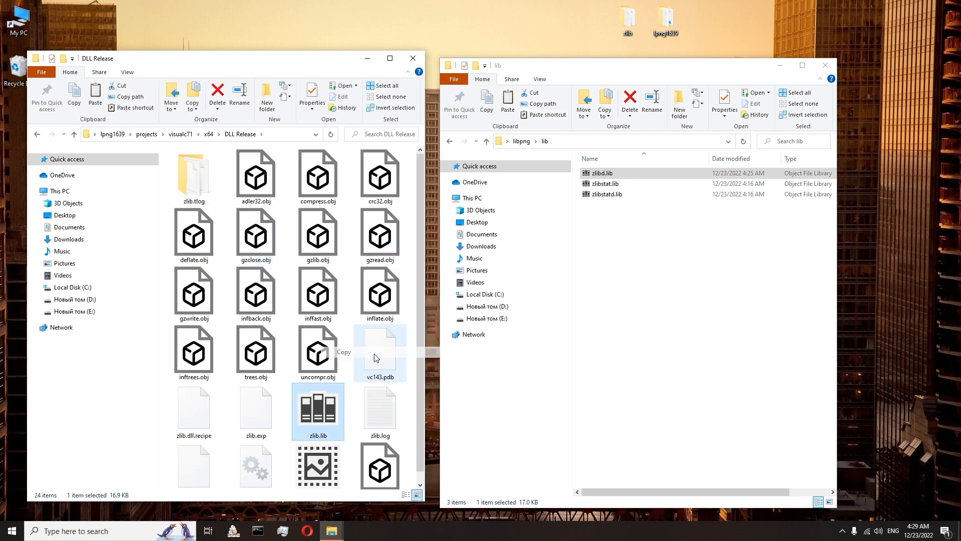
{"action": "right_click", "coordinate": [660, 281]}
{"action": "left_click", "coordinate": [666, 338]}
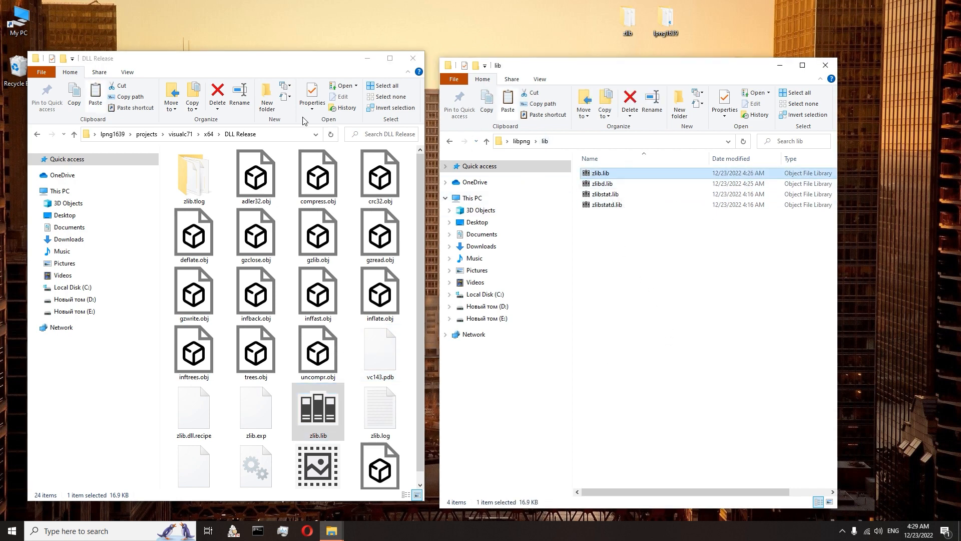
{"action": "left_click", "coordinate": [209, 134]}
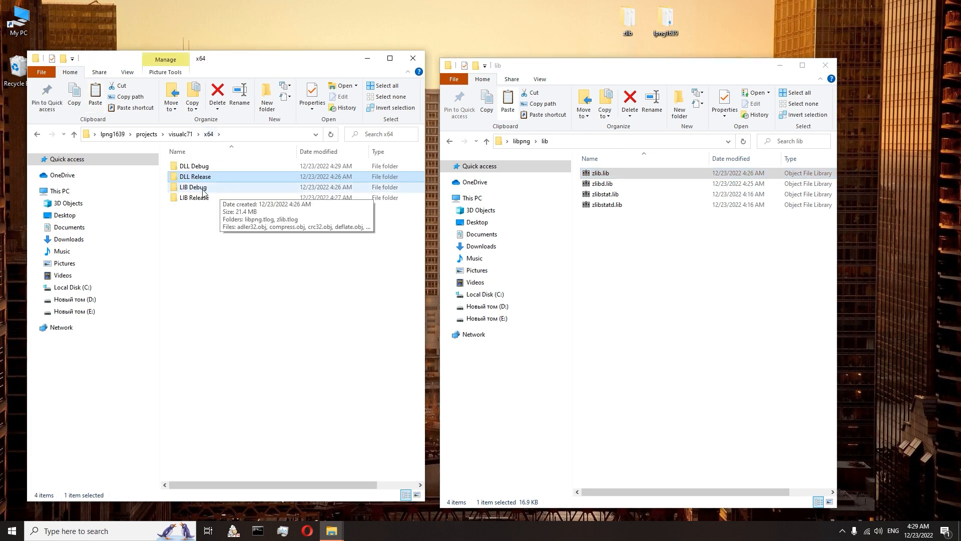
Copy libpngd.lib from LIB Debug into libpng\lib and go back to x64.
{"action": "double_click", "coordinate": [219, 187]}
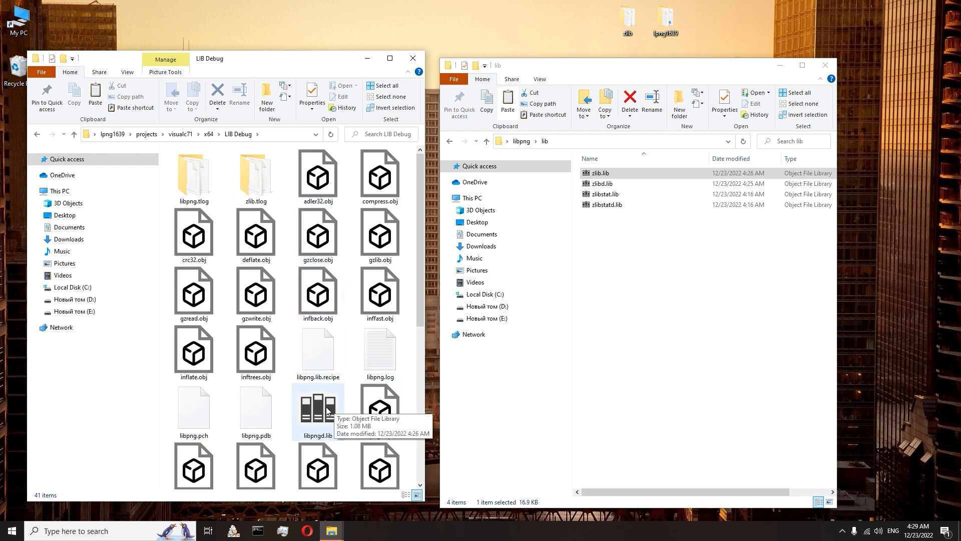
{"action": "right_click", "coordinate": [325, 407]}
{"action": "left_click", "coordinate": [353, 349]}
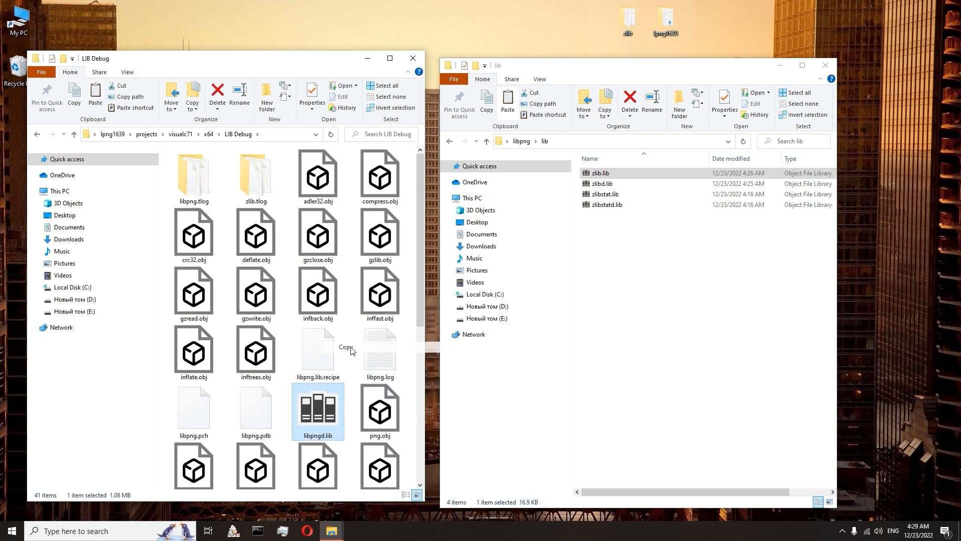
{"action": "left_click", "coordinate": [638, 303]}
{"action": "right_click", "coordinate": [638, 303]}
{"action": "left_click", "coordinate": [665, 385]}
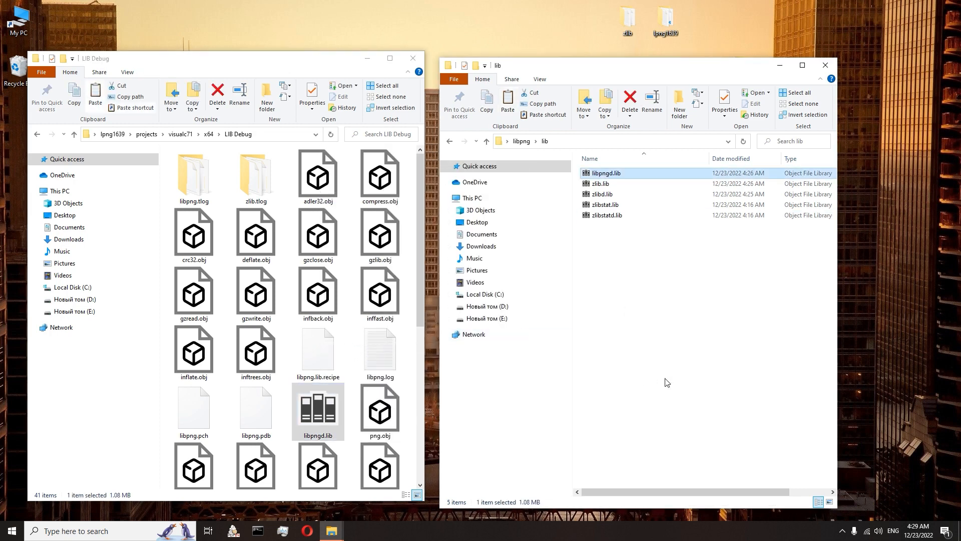
{"action": "left_click", "coordinate": [209, 135]}
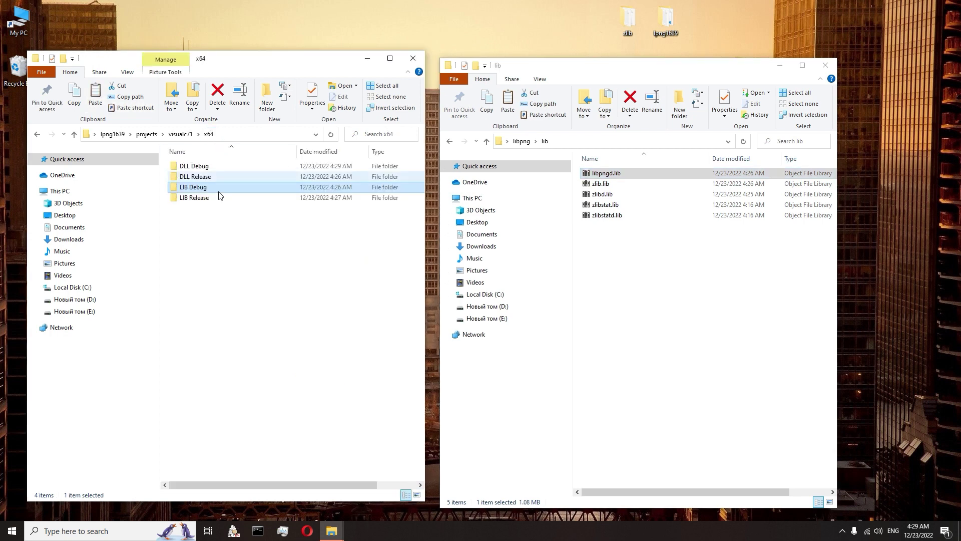
Copy libpng.lib from LIB Release into libpng\lib.
{"action": "double_click", "coordinate": [180, 198]}
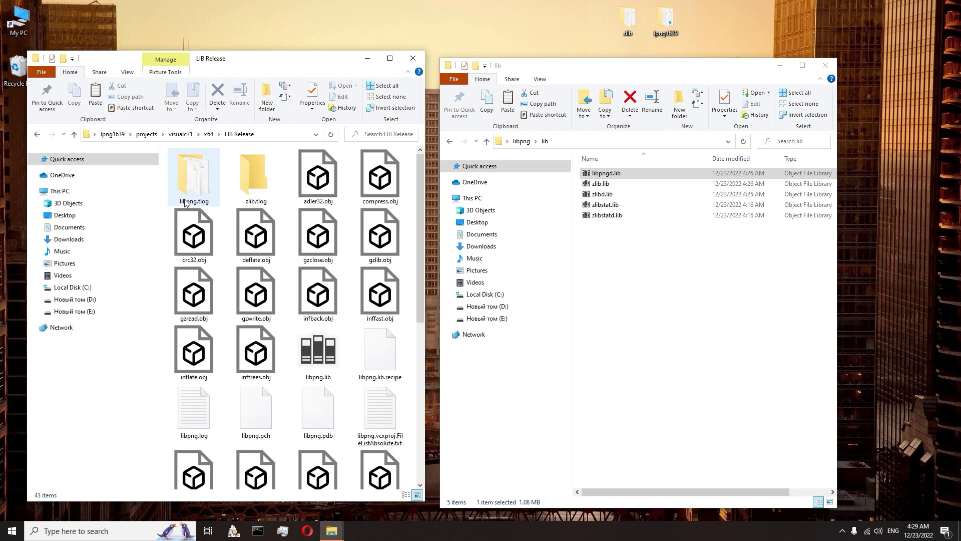
{"action": "left_click", "coordinate": [323, 349]}
{"action": "right_click", "coordinate": [322, 349]}
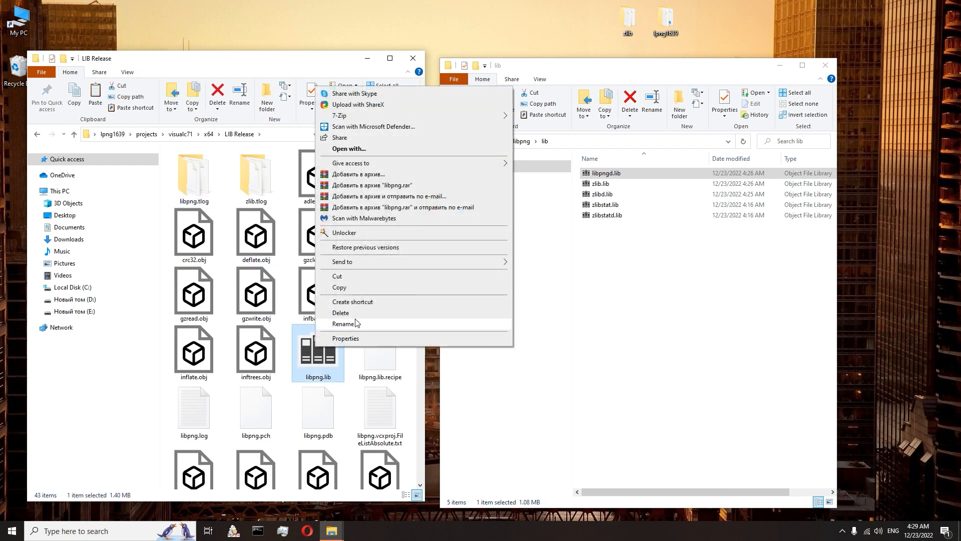
{"action": "left_click", "coordinate": [340, 288]}
{"action": "right_click", "coordinate": [650, 262]}
{"action": "left_click", "coordinate": [672, 330]}
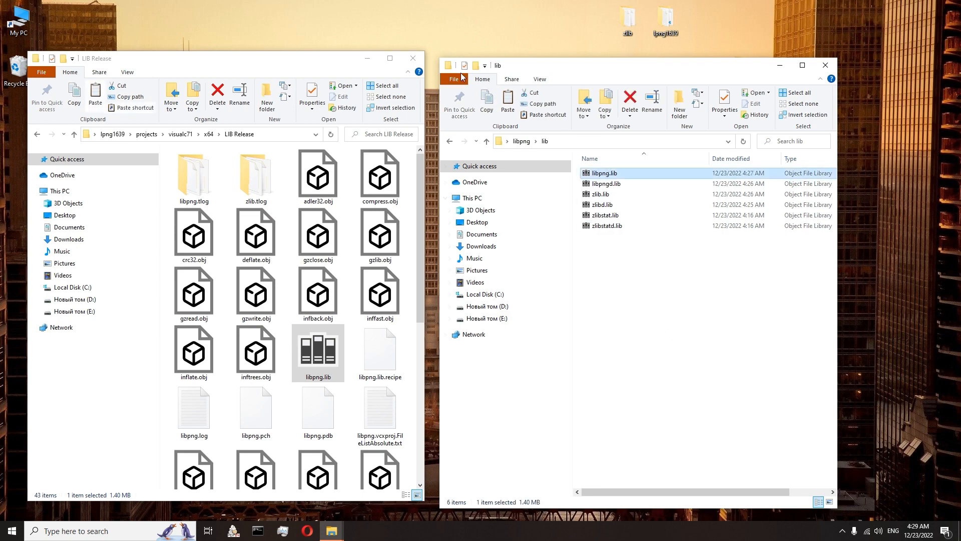
Close both File Explorer windows, returning to the desktop.
{"action": "left_click", "coordinate": [414, 58]}
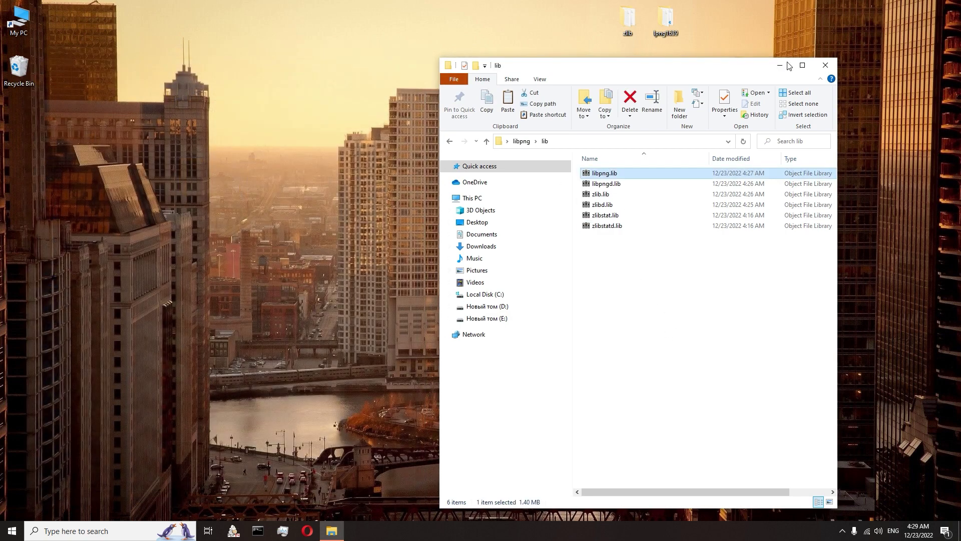
{"action": "left_click", "coordinate": [829, 66]}
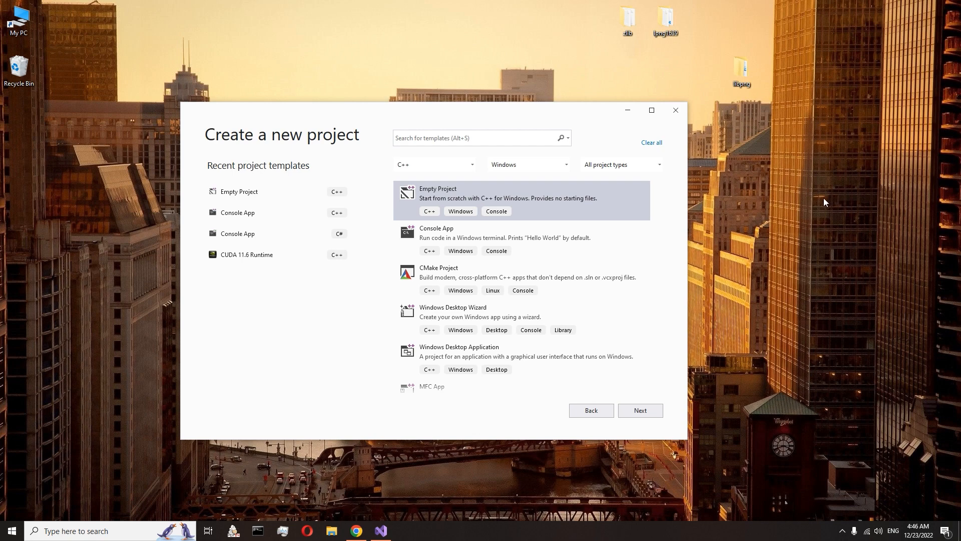
Create an Empty Project named PNGTest from the new-project wizard.
{"action": "left_click", "coordinate": [649, 411]}
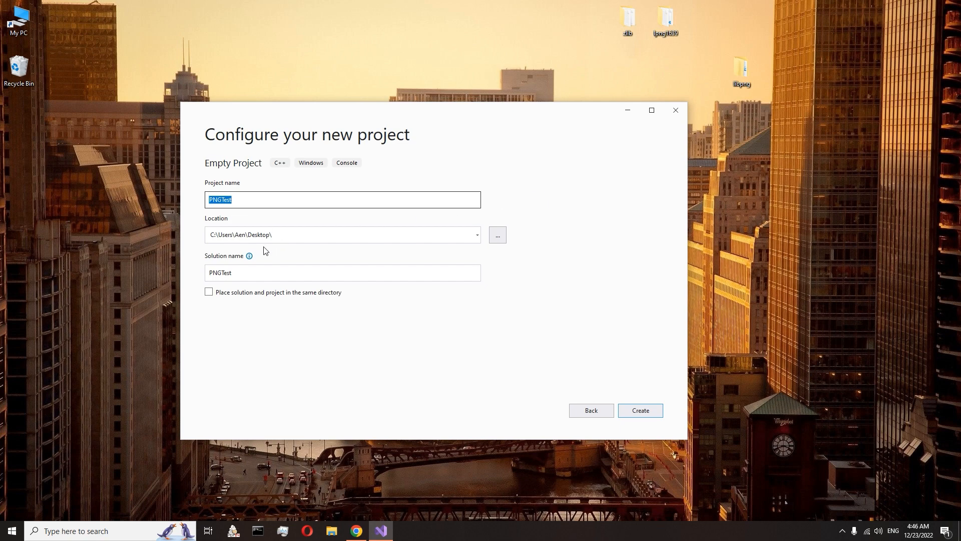
{"action": "left_click", "coordinate": [641, 410]}
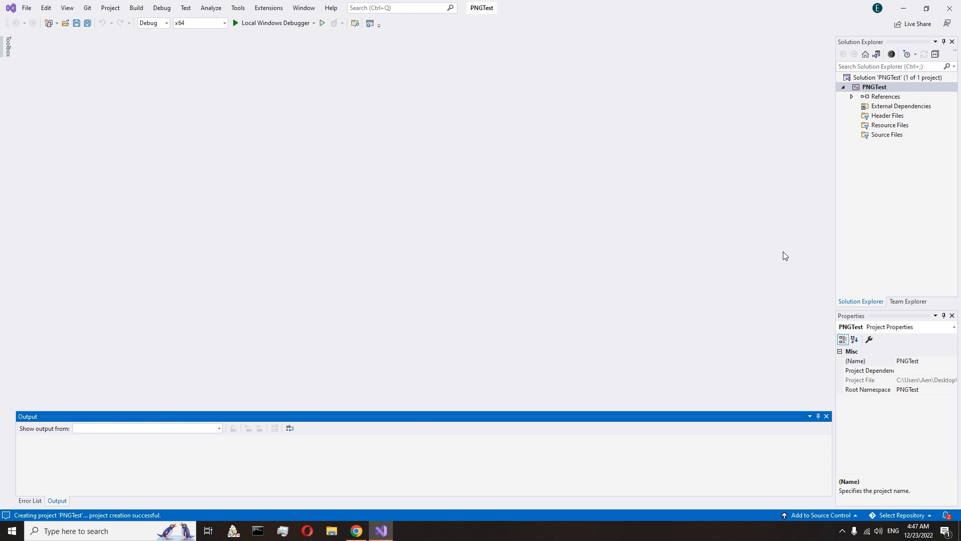
Add a new C++ source file named main.cpp to the Source Files group.
{"action": "left_click", "coordinate": [891, 135]}
{"action": "right_click", "coordinate": [883, 139]}
{"action": "mouse_move", "coordinate": [829, 139]}
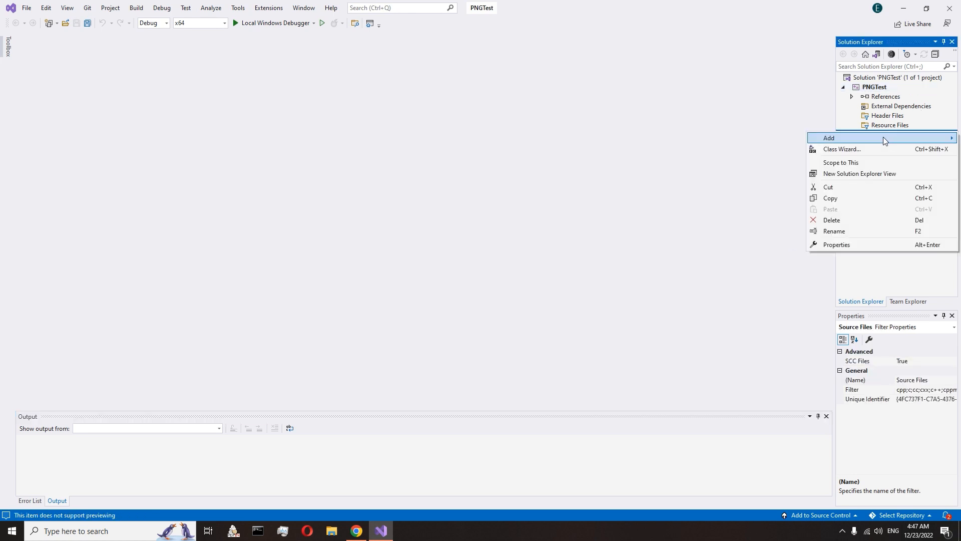
{"action": "left_click", "coordinate": [721, 141]}
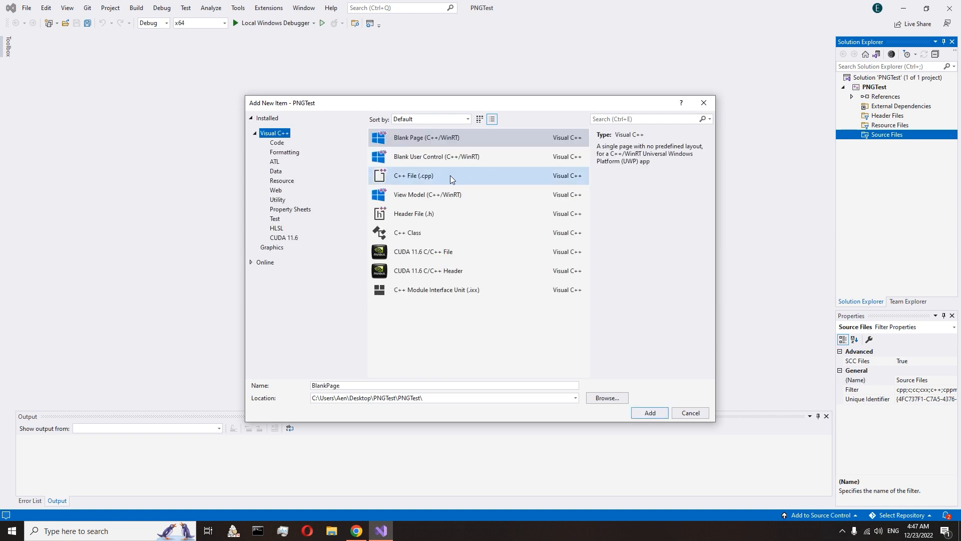
{"action": "left_click", "coordinate": [443, 175]}
{"action": "left_click", "coordinate": [330, 386]}
{"action": "double_click", "coordinate": [324, 385]}
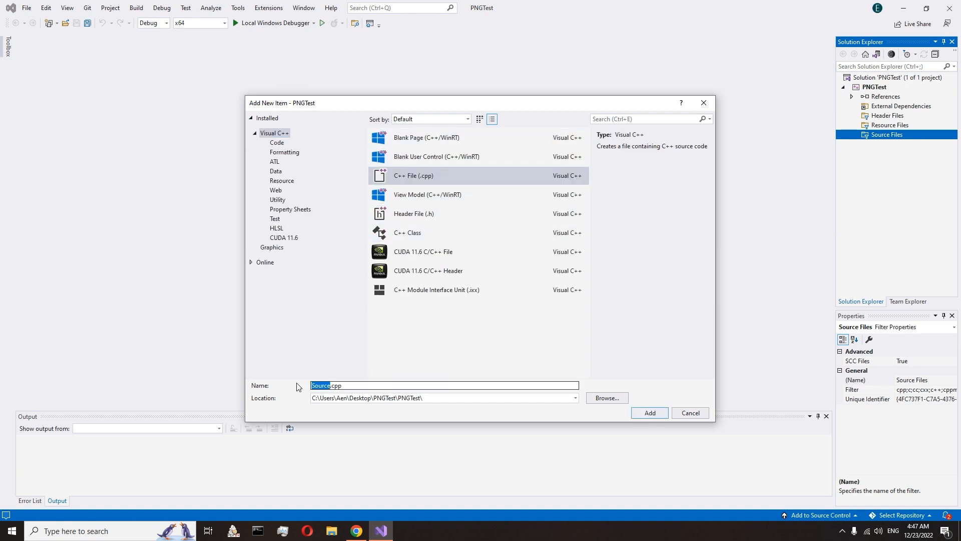
{"action": "type", "text": "main"}
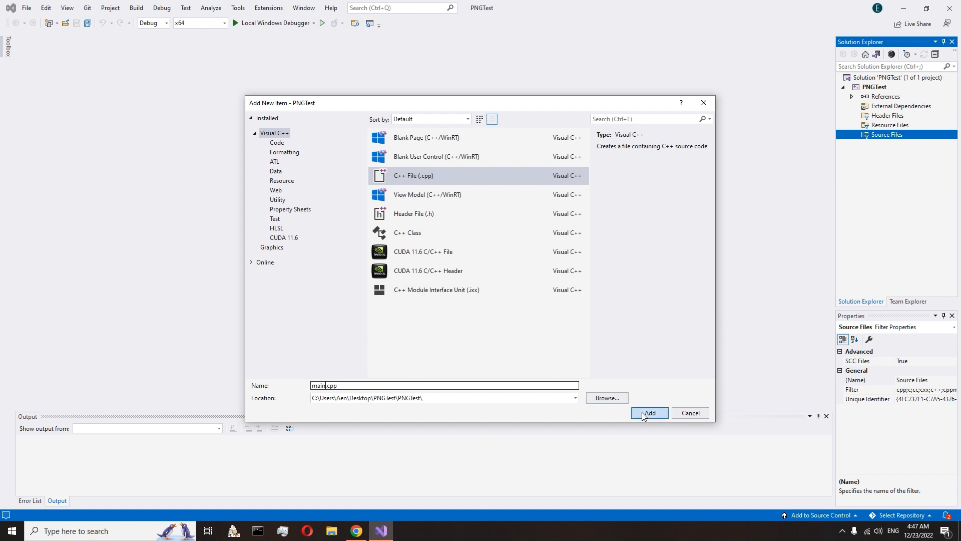
{"action": "left_click", "coordinate": [649, 413]}
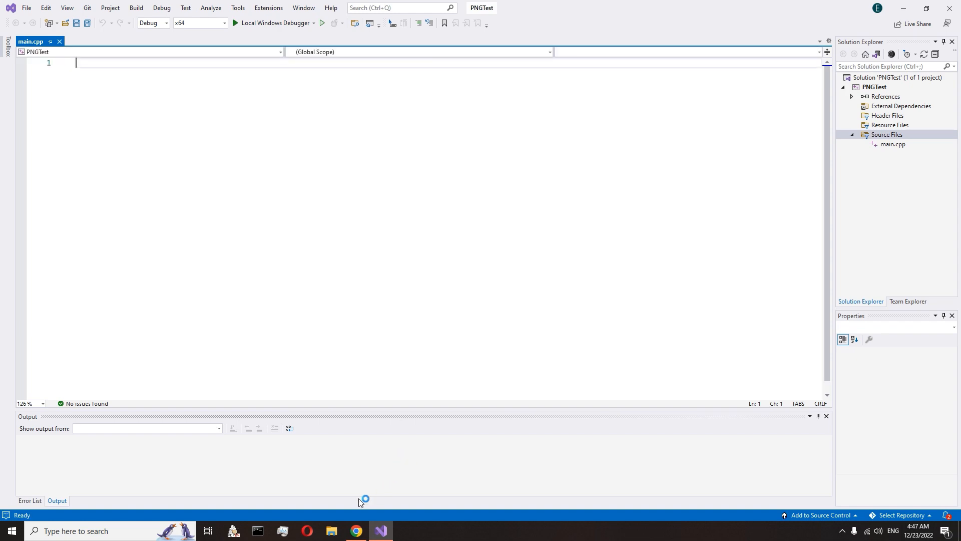
Bring the GitHub libpng example main.cpp page to the front.
{"action": "left_click", "coordinate": [358, 531]}
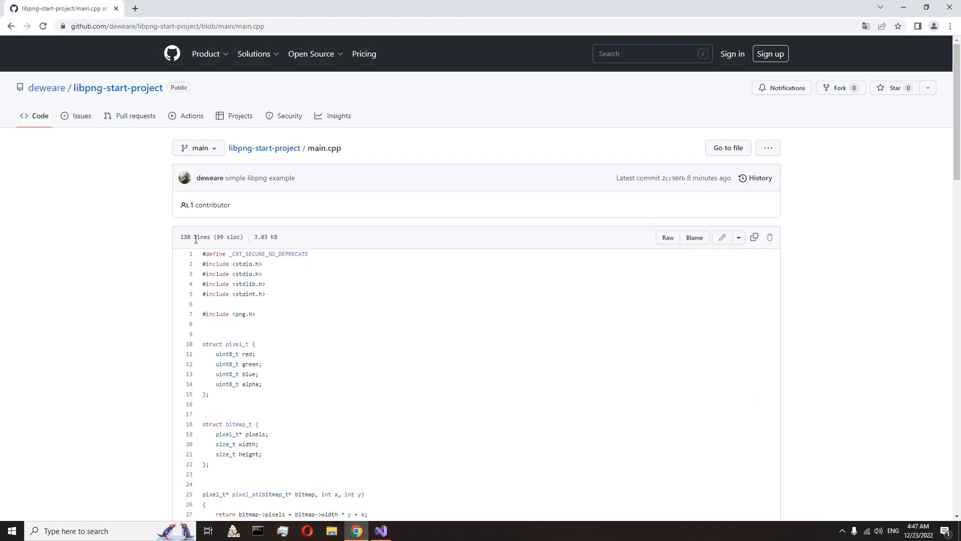
Copy the raw contents of the libpng-start-project main.cpp on GitHub.
{"action": "left_click", "coordinate": [755, 238]}
{"action": "scroll", "coordinate": [698, 301], "scroll_direction": "down", "scroll_amount": 5}
{"action": "scroll", "coordinate": [698, 301], "scroll_direction": "down", "scroll_amount": 5}
{"action": "scroll", "coordinate": [699, 301], "scroll_direction": "down", "scroll_amount": 5}
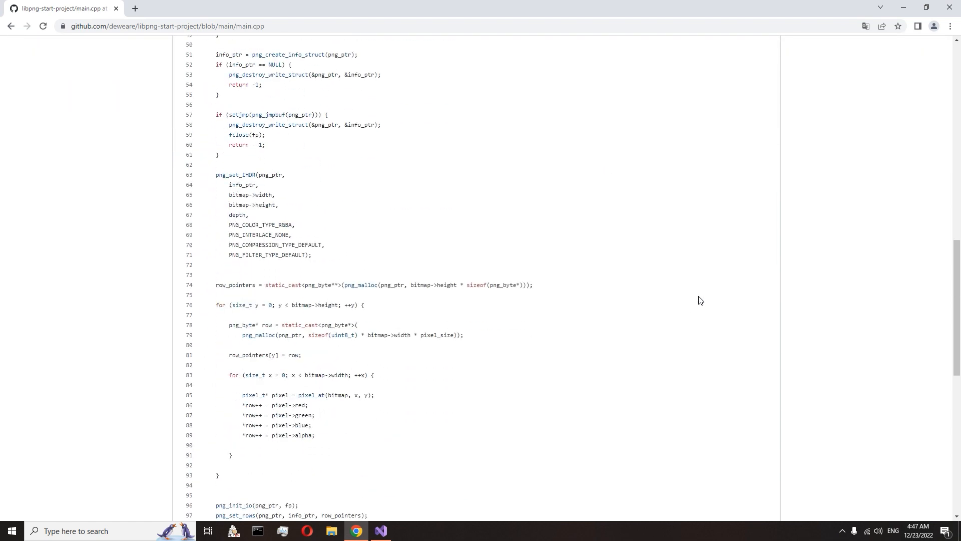
{"action": "scroll", "coordinate": [679, 310], "scroll_direction": "down", "scroll_amount": 5}
{"action": "scroll", "coordinate": [678, 309], "scroll_direction": "down", "scroll_amount": 5}
{"action": "scroll", "coordinate": [470, 334], "scroll_direction": "up", "scroll_amount": 8}
{"action": "scroll", "coordinate": [470, 342], "scroll_direction": "up", "scroll_amount": 8}
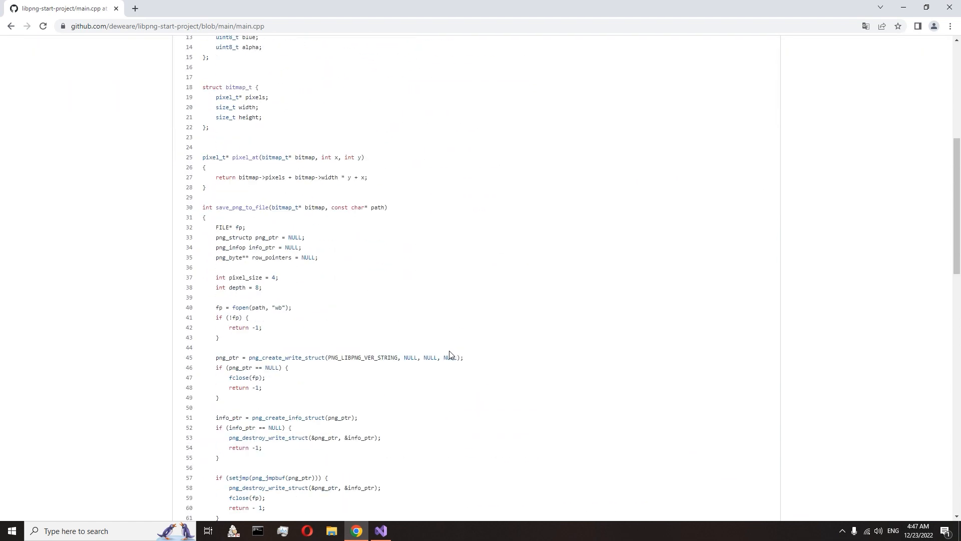
{"action": "scroll", "coordinate": [451, 345], "scroll_direction": "up", "scroll_amount": 8}
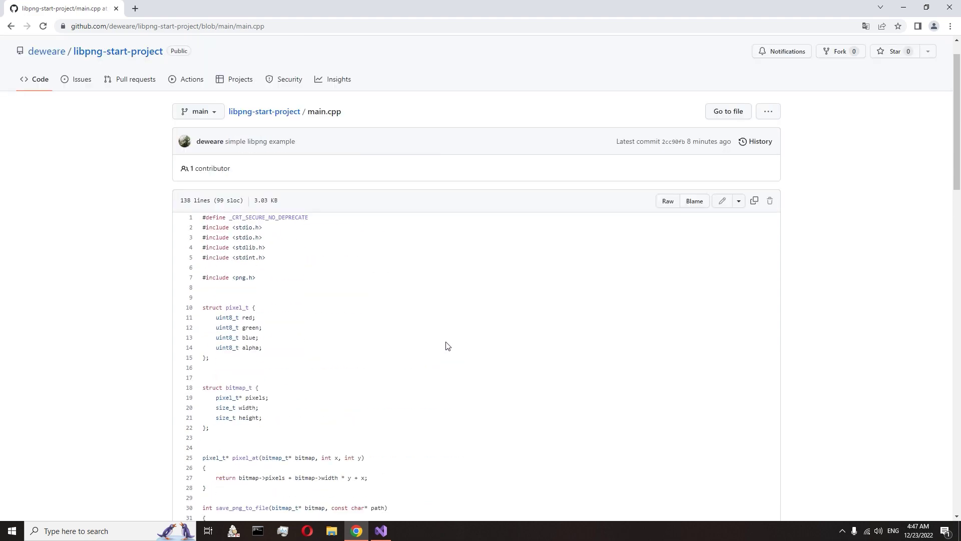
Paste the 138-line libpng example code into main.cpp and save it.
{"action": "left_click", "coordinate": [906, 9]}
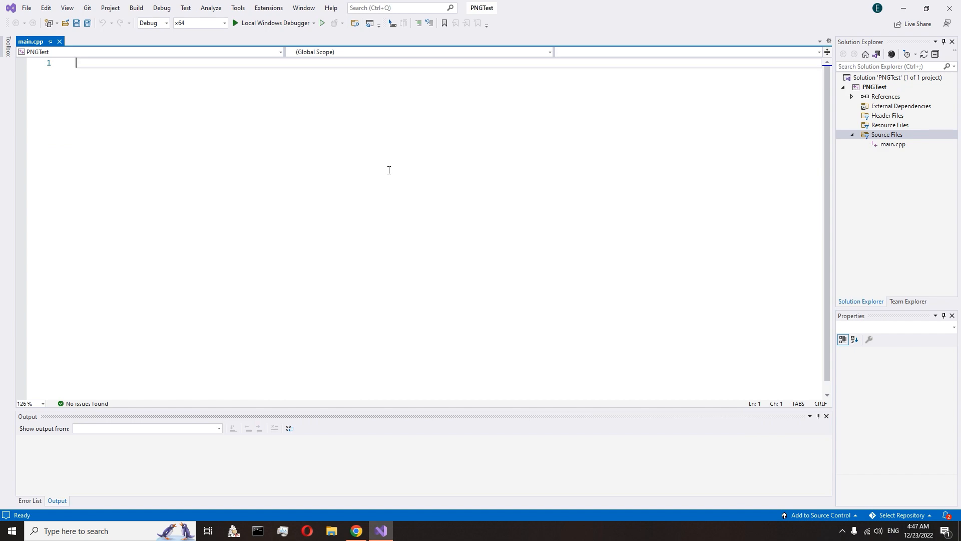
{"action": "key", "text": "ctrl+v"}
{"action": "key", "text": "ctrl+s"}
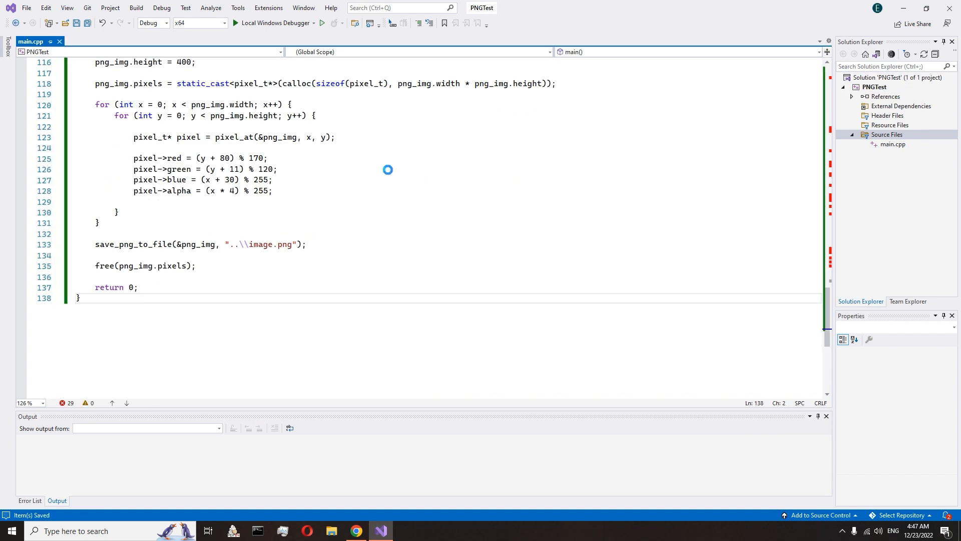
{"action": "scroll", "coordinate": [387, 170], "scroll_direction": "up", "scroll_amount": 10}
{"action": "scroll", "coordinate": [386, 171], "scroll_direction": "up", "scroll_amount": 8}
{"action": "scroll", "coordinate": [526, 195], "scroll_direction": "up", "scroll_amount": 5}
{"action": "scroll", "coordinate": [686, 214], "scroll_direction": "up", "scroll_amount": 12}
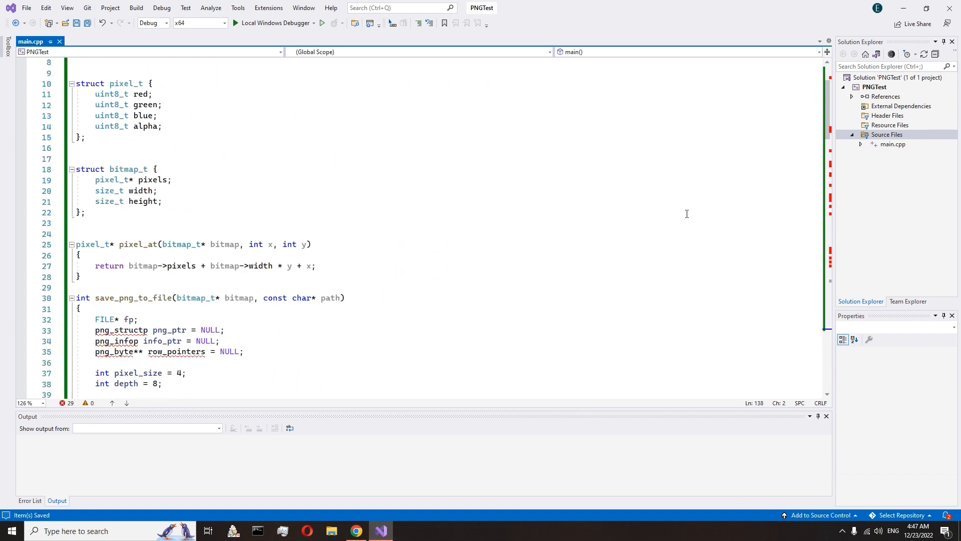
{"action": "scroll", "coordinate": [686, 215], "scroll_direction": "up", "scroll_amount": 3}
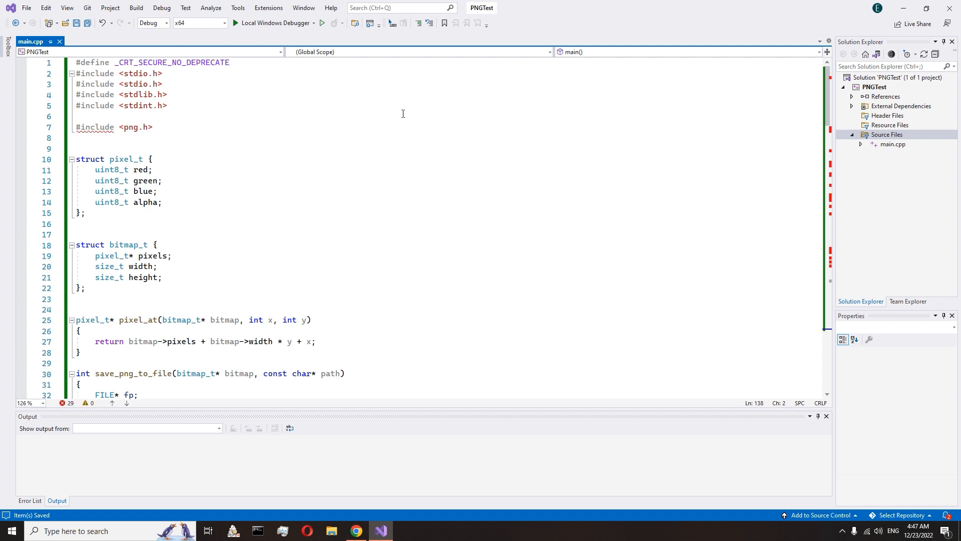
Switch the solution configuration to Release.
{"action": "left_click", "coordinate": [165, 22]}
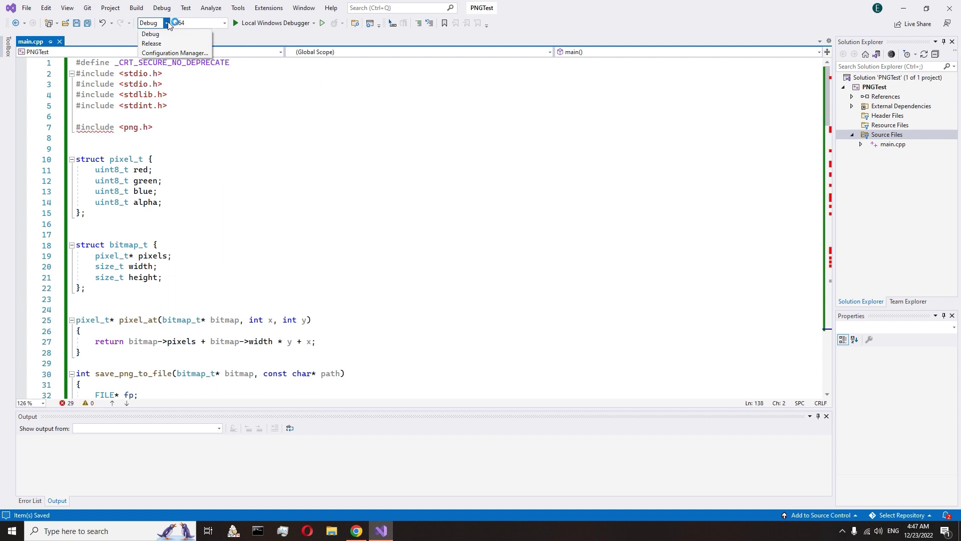
{"action": "left_click", "coordinate": [151, 43]}
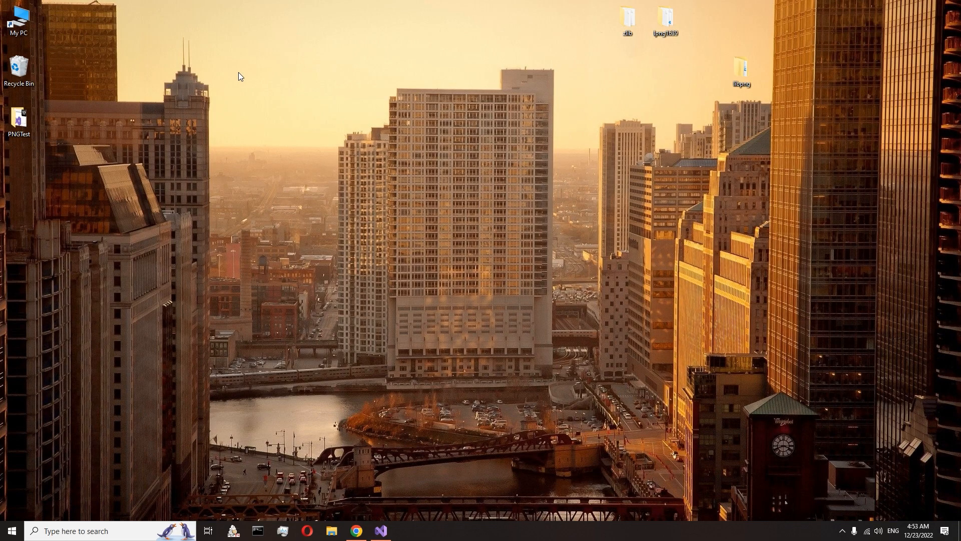
Open the inner PNGTest project folder from the desktop.
{"action": "left_click_drag", "start_coordinate": [19, 119], "coordinate": [515, 61]}
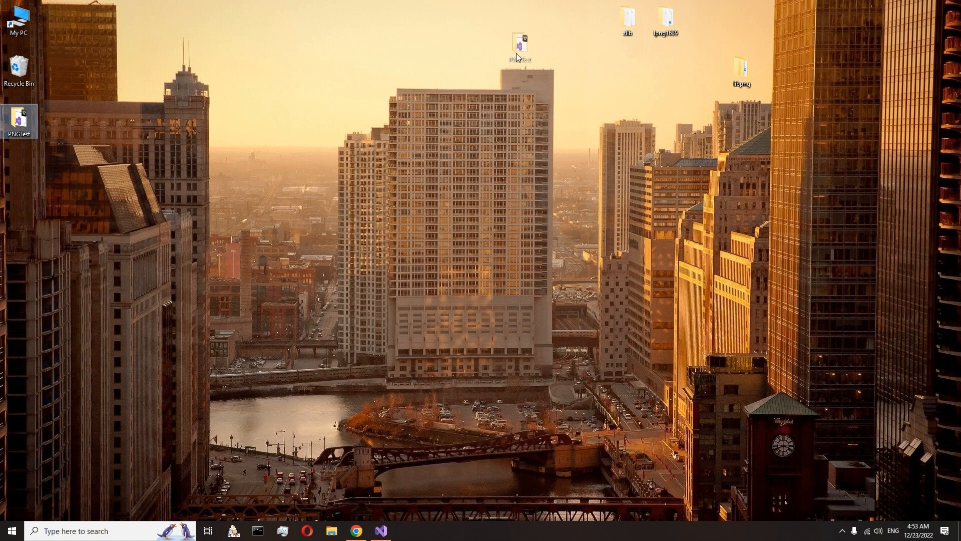
{"action": "double_click", "coordinate": [516, 69]}
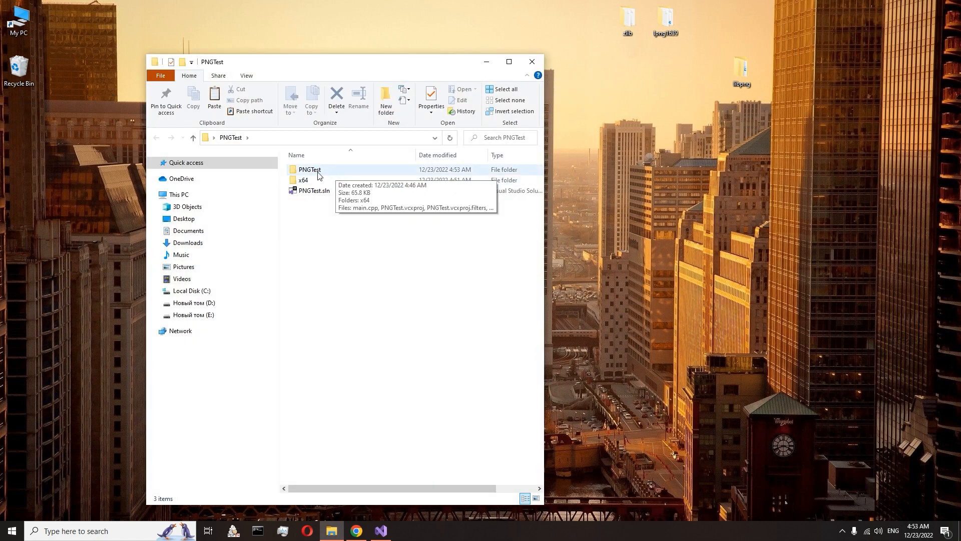
{"action": "double_click", "coordinate": [337, 171]}
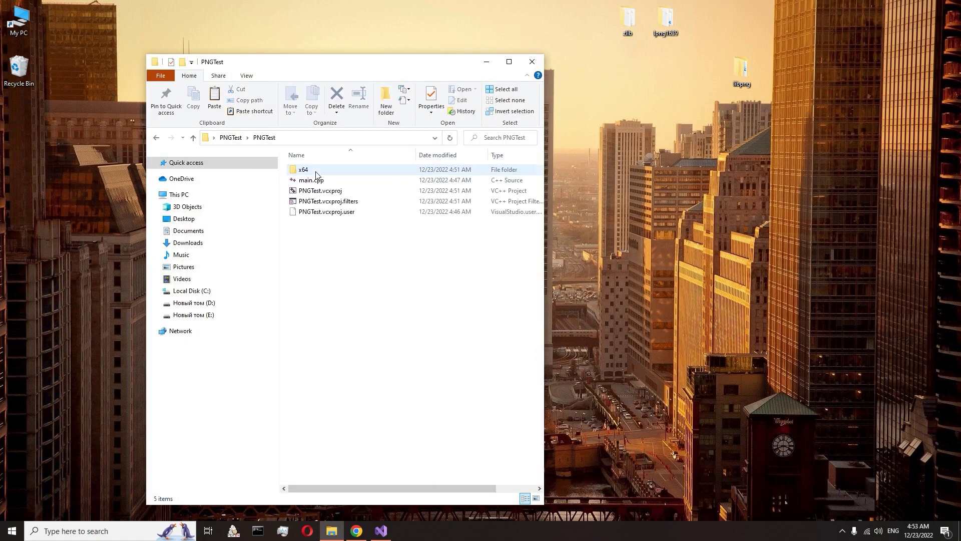
Copy the desktop libpng folder into the PNGTest project folder and close Explorer.
{"action": "right_click", "coordinate": [752, 76]}
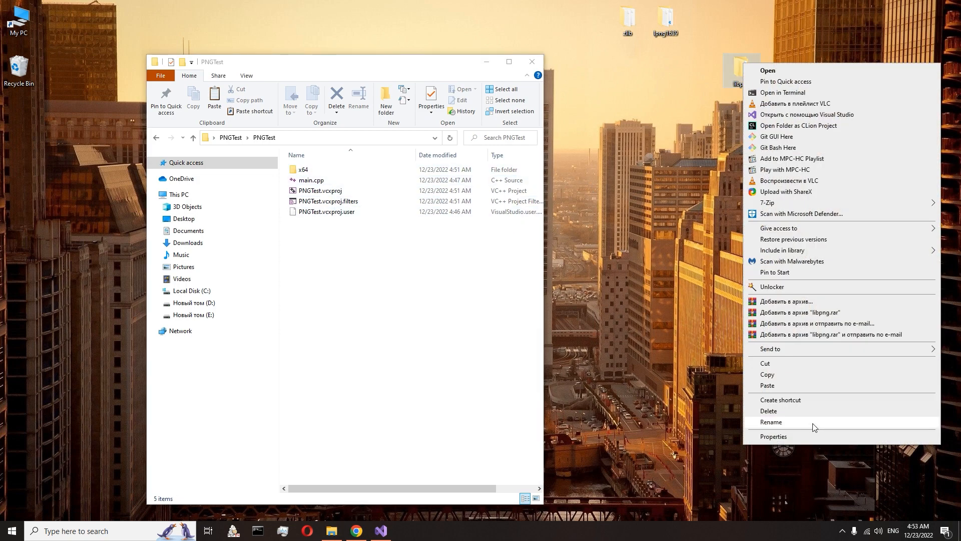
{"action": "left_click", "coordinate": [779, 378]}
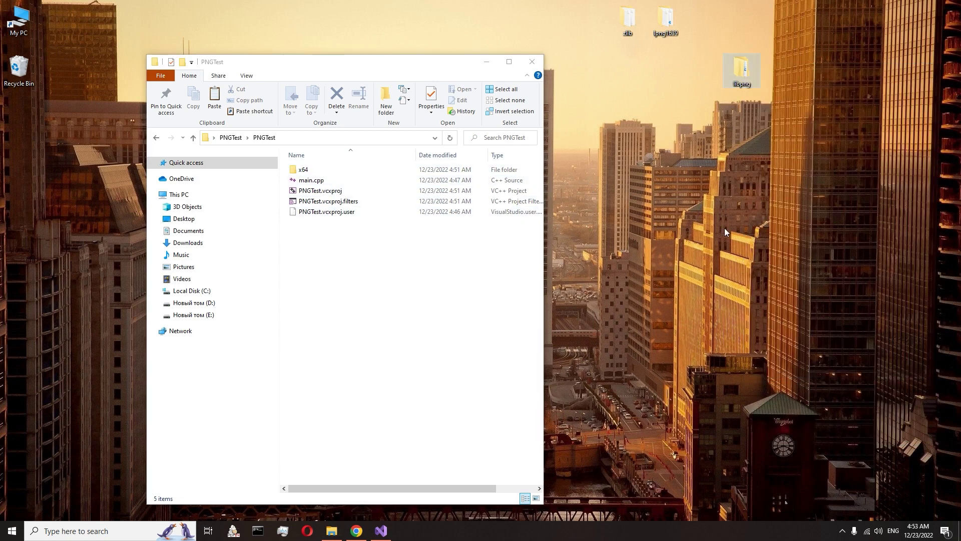
{"action": "right_click", "coordinate": [407, 301]}
{"action": "left_click", "coordinate": [449, 372]}
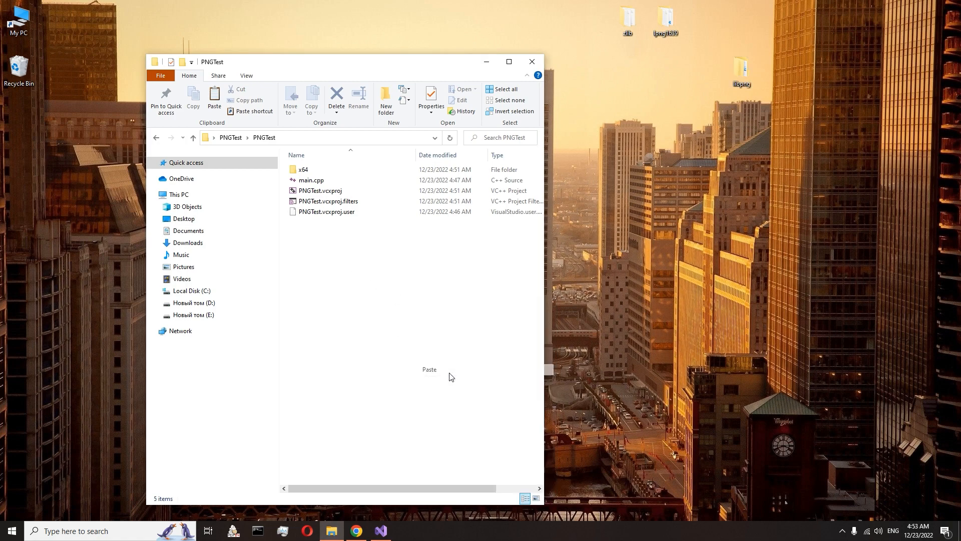
{"action": "left_click", "coordinate": [358, 259]}
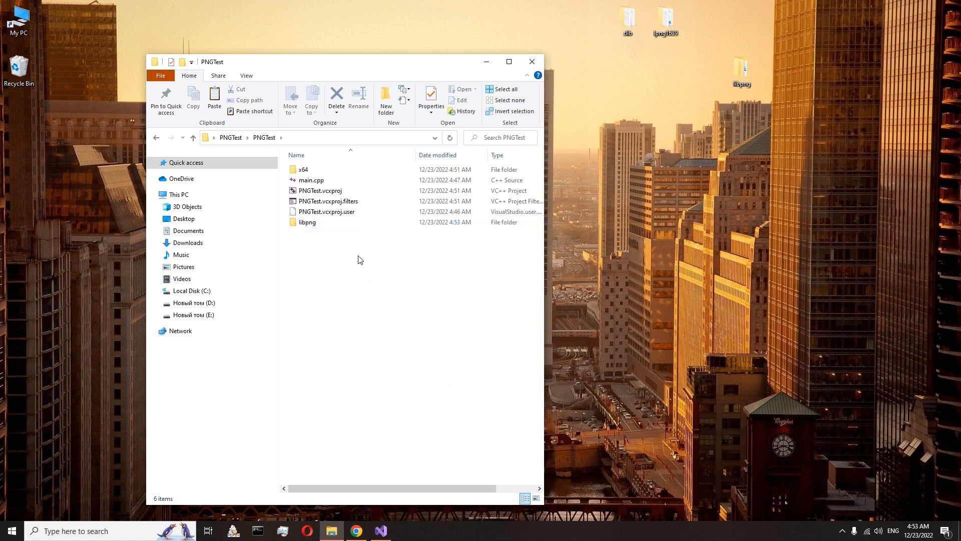
{"action": "left_click", "coordinate": [533, 62]}
Return to Visual Studio and open the PNGTest project properties.
{"action": "left_click", "coordinate": [380, 531]}
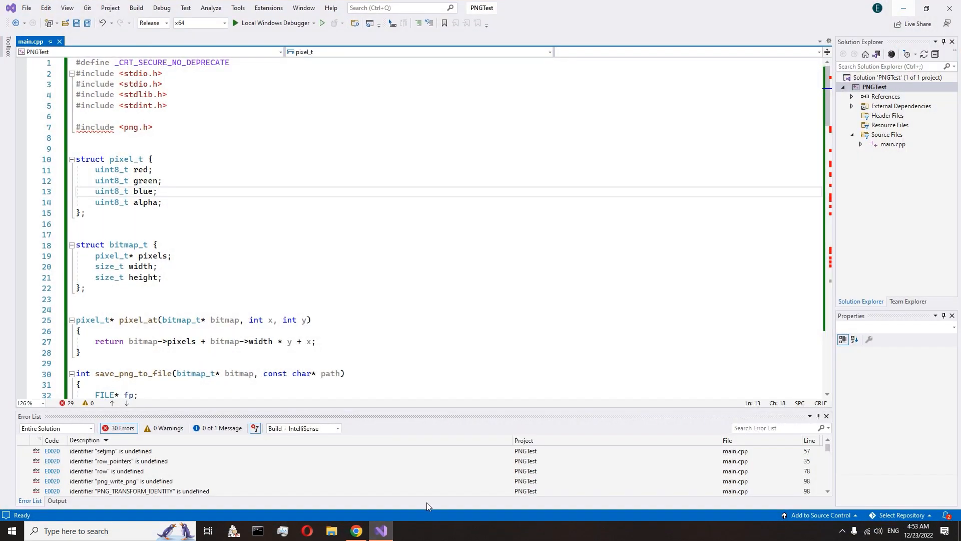
{"action": "left_click", "coordinate": [111, 7]}
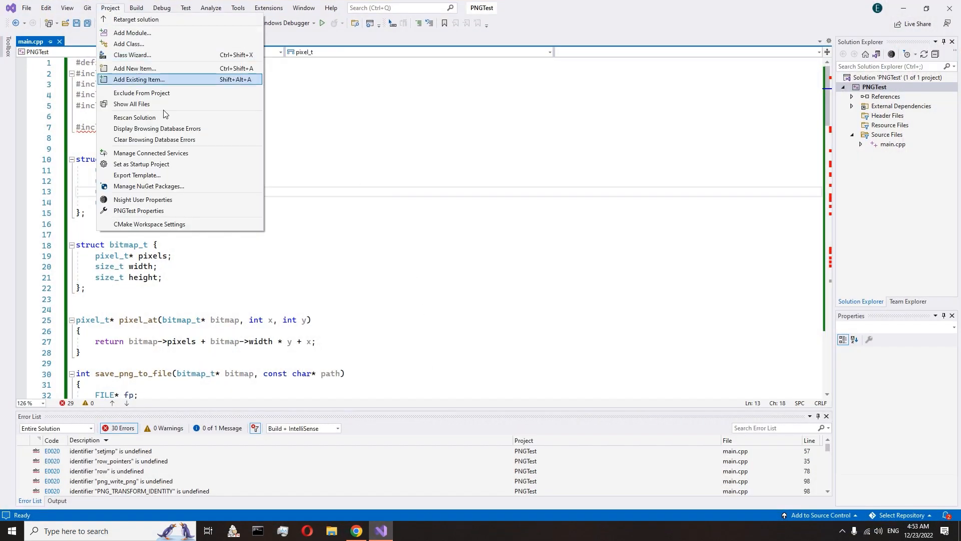
{"action": "left_click", "coordinate": [165, 212]}
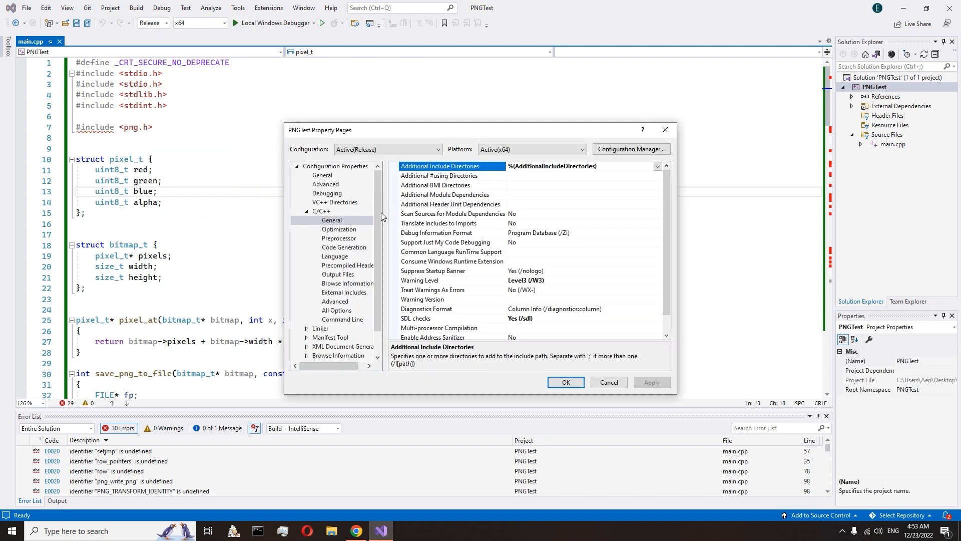
Add libpng/include to C/C++ Additional Include Directories and confirm.
{"action": "left_click", "coordinate": [658, 166]}
{"action": "left_click", "coordinate": [548, 178]}
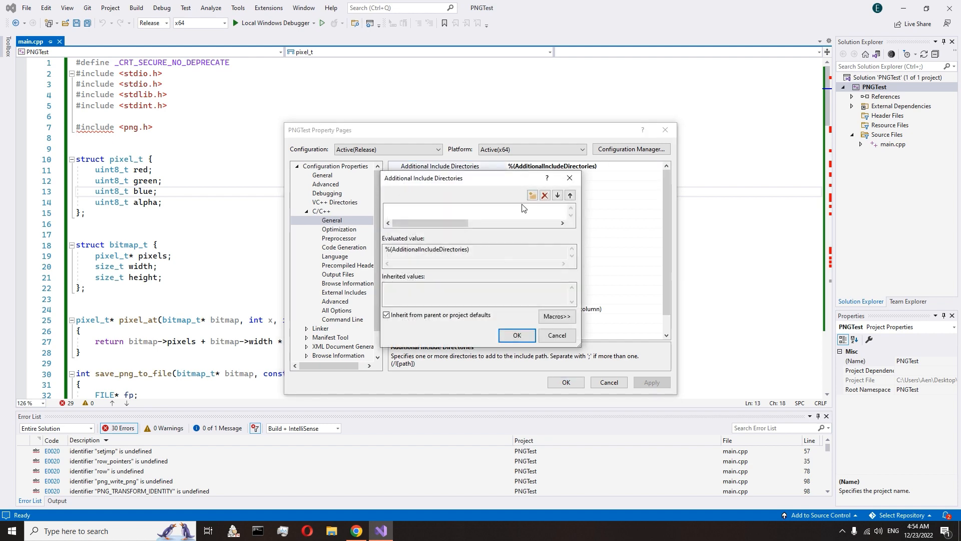
{"action": "left_click", "coordinate": [533, 195]}
{"action": "type", "text": "libpng/include"}
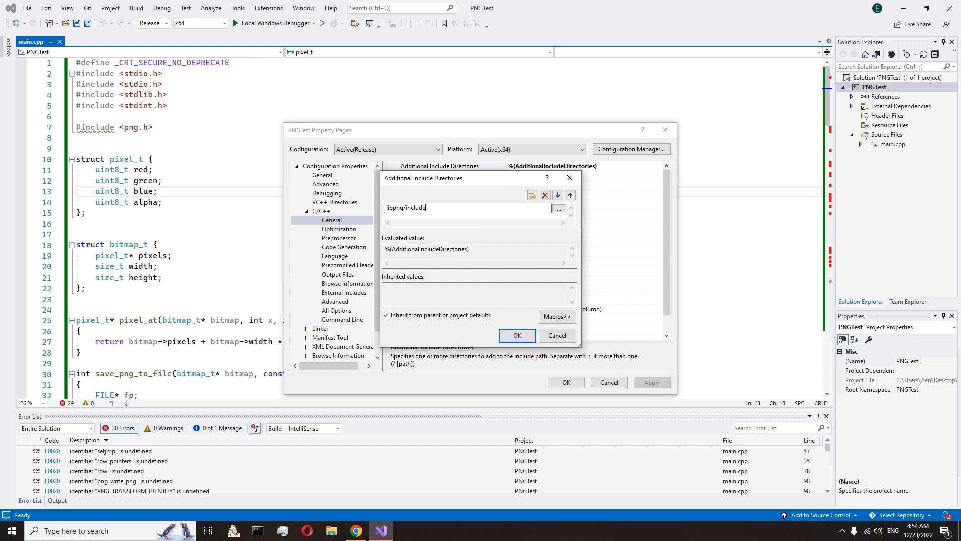
{"action": "left_click", "coordinate": [518, 335]}
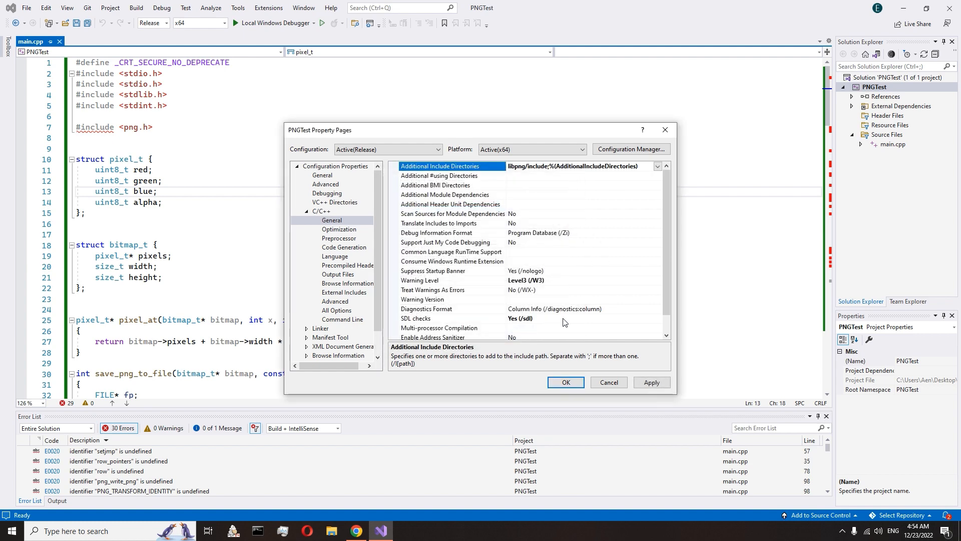
Apply the include directory change and move to the linker's General settings.
{"action": "left_click", "coordinate": [652, 382]}
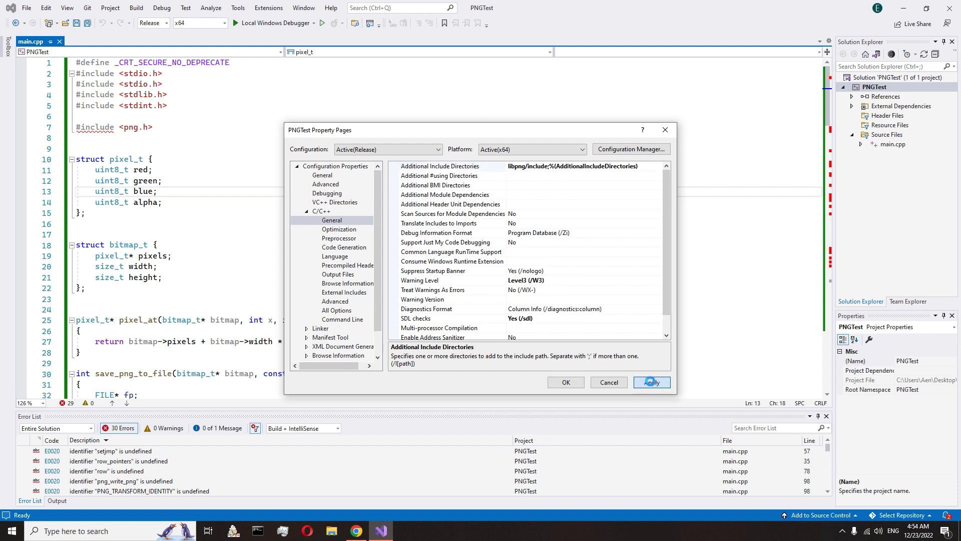
{"action": "left_click", "coordinate": [307, 211]}
{"action": "left_click", "coordinate": [306, 220]}
{"action": "left_click", "coordinate": [331, 230]}
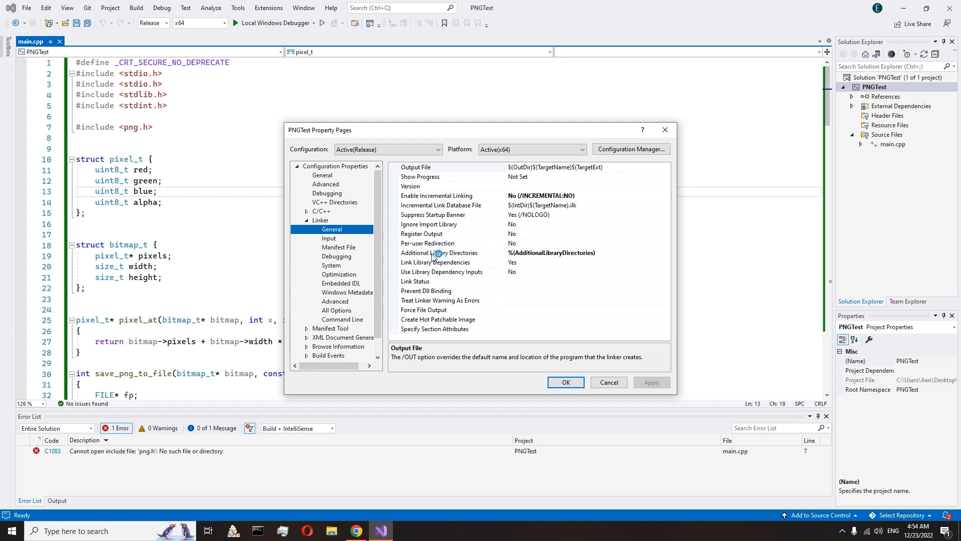
Add libpng/lib to Additional Library Directories and apply it.
{"action": "left_click", "coordinate": [520, 256]}
{"action": "left_click", "coordinate": [667, 255]}
{"action": "left_click", "coordinate": [586, 264]}
{"action": "left_click", "coordinate": [534, 195]}
{"action": "type", "text": "libpng/lib"}
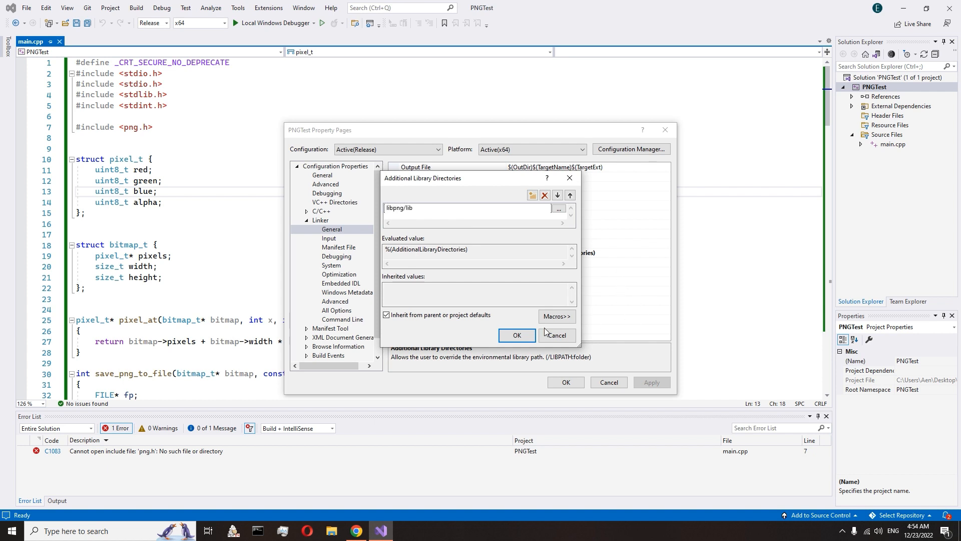
{"action": "left_click", "coordinate": [518, 335]}
{"action": "left_click", "coordinate": [651, 383]}
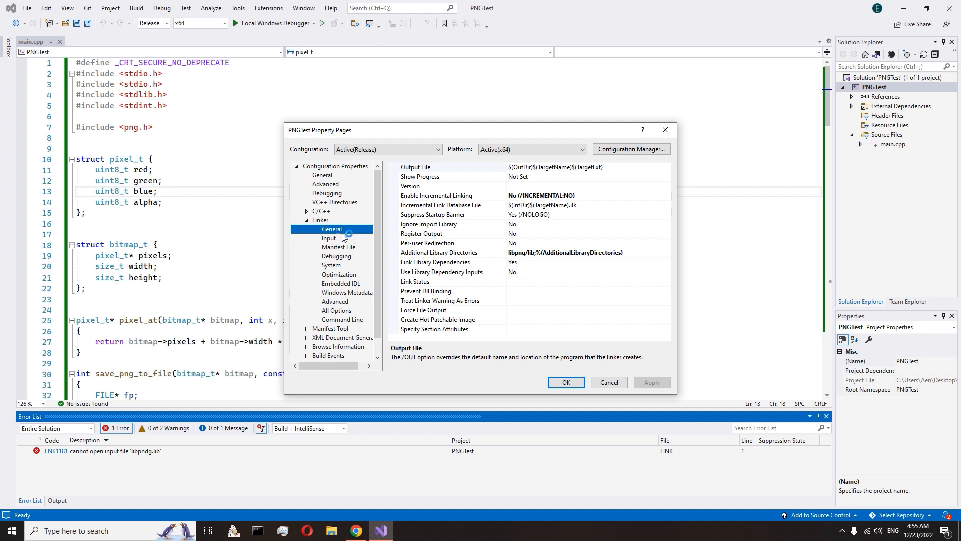
Set Additional Dependencies to libpng.lib, libpngd.lib, zlibstat.lib and zlibstatd.lib and apply.
{"action": "left_click", "coordinate": [334, 238]}
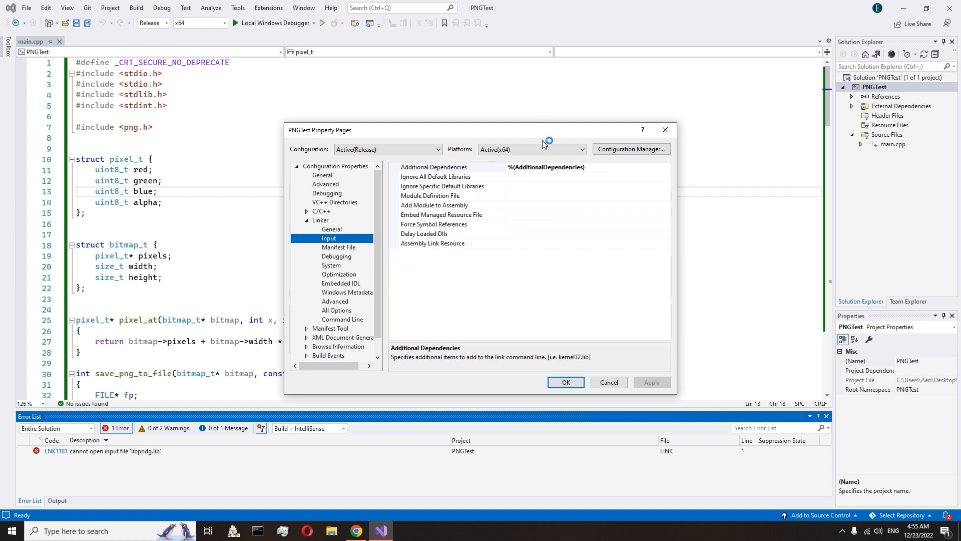
{"action": "left_click", "coordinate": [451, 167]}
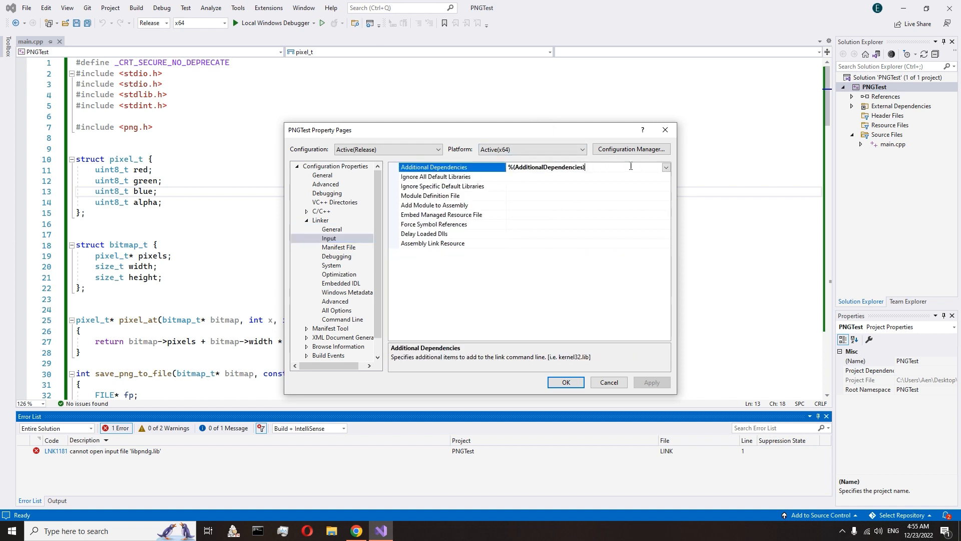
{"action": "left_click", "coordinate": [666, 167]}
{"action": "left_click", "coordinate": [518, 177]}
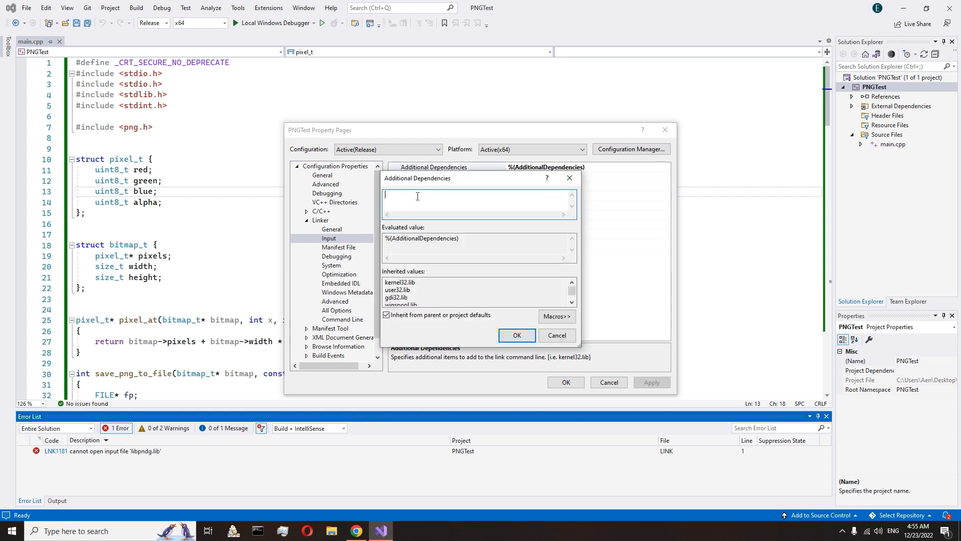
{"action": "type", "text": "libpng."}
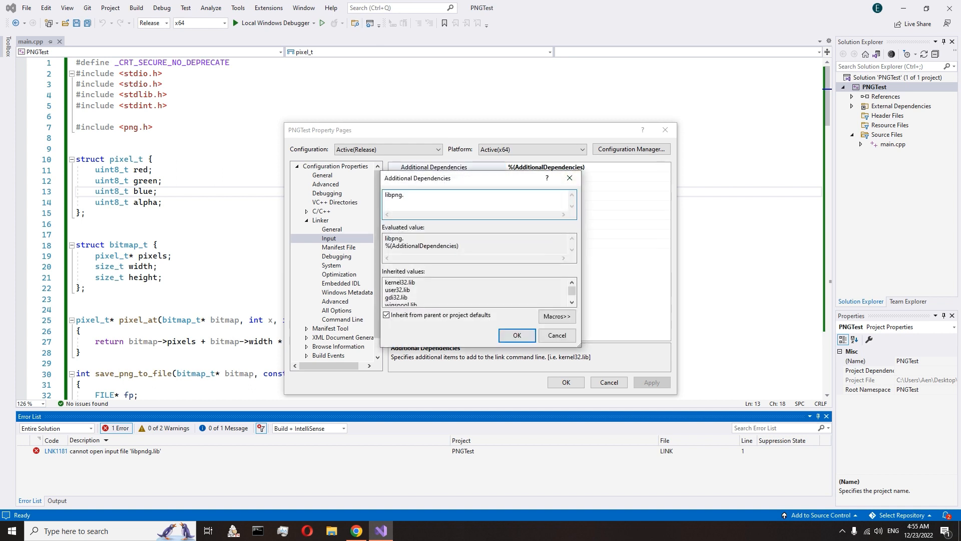
{"action": "type", "text": "b"}
{"action": "type", "text": "libpng"}
{"action": "key", "text": "Return"}
{"action": "type", "text": "zlibstat."}
{"action": "type", "text": "lib"}
{"action": "key", "text": "Return"}
{"action": "left_click", "coordinate": [518, 335]}
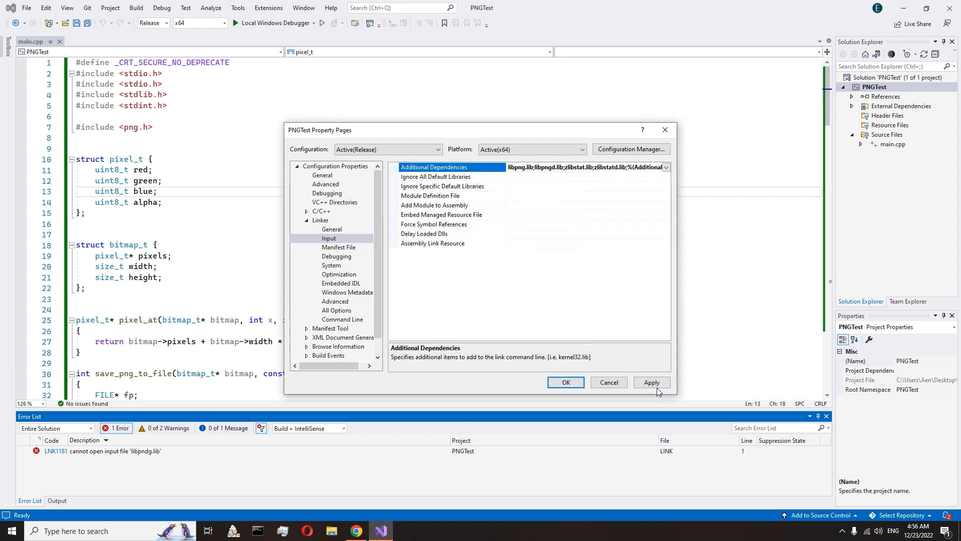
{"action": "left_click", "coordinate": [652, 382]}
Close Property Pages, build and run PNGTest in Release x64, then dismiss its console.
{"action": "left_click", "coordinate": [566, 382]}
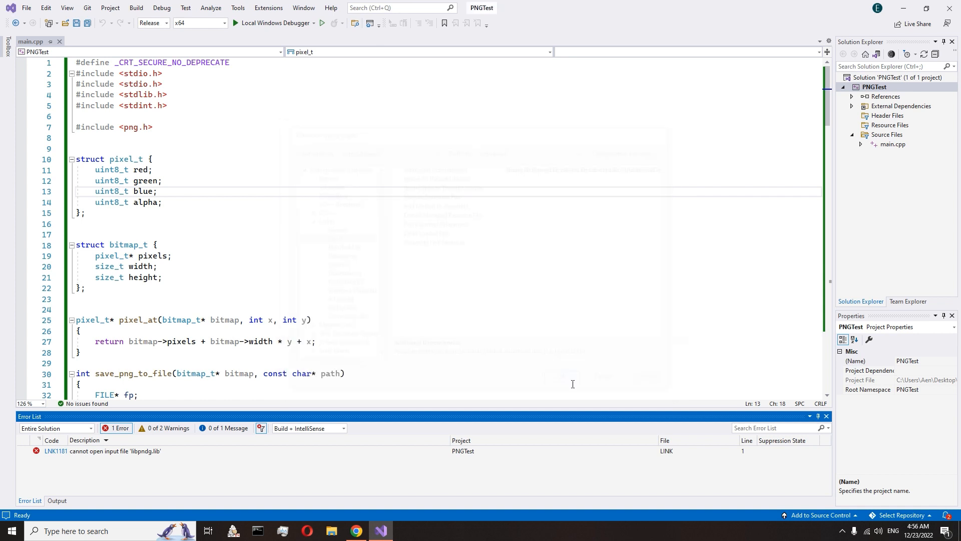
{"action": "left_click", "coordinate": [273, 23]}
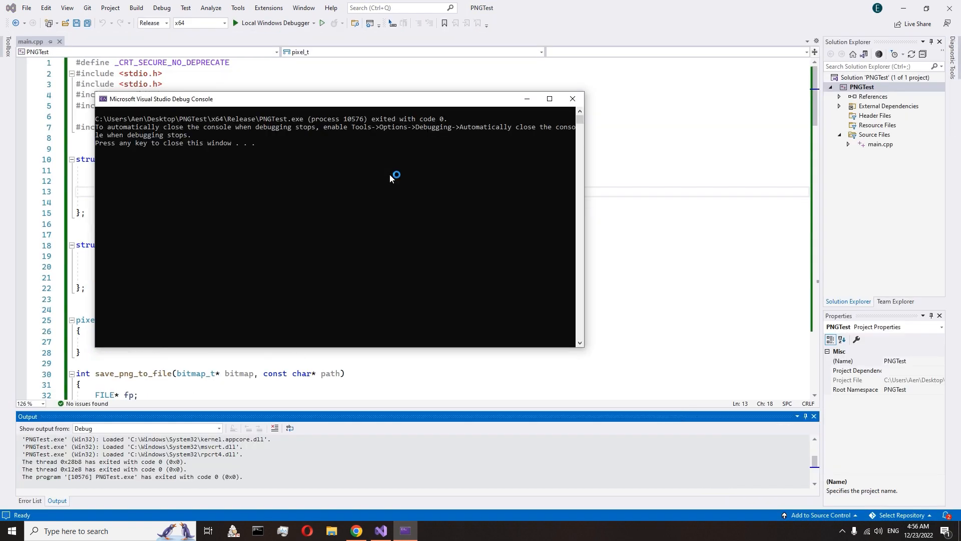
{"action": "key", "text": "Return"}
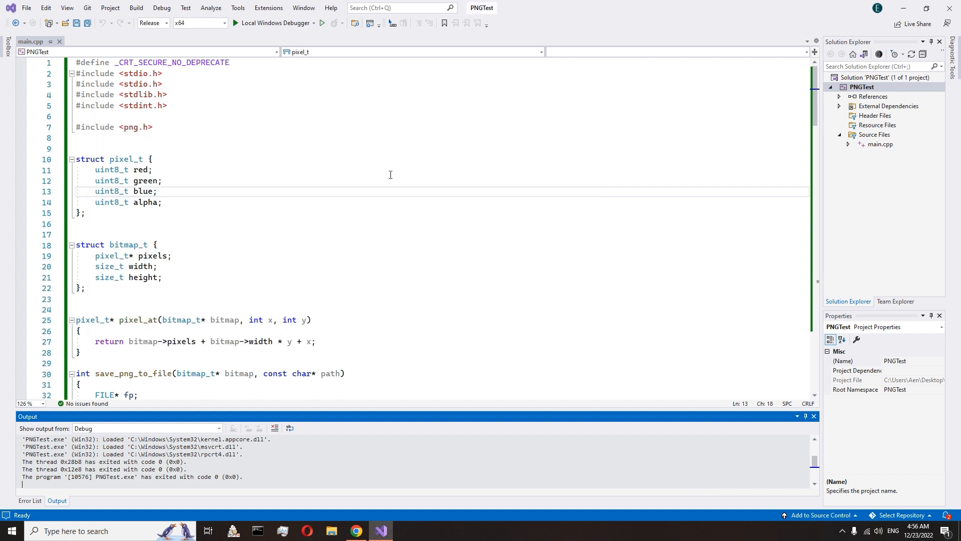
Minimize Visual Studio and open image.png from the PNGTest desktop folder in Photos.
{"action": "left_click", "coordinate": [904, 8]}
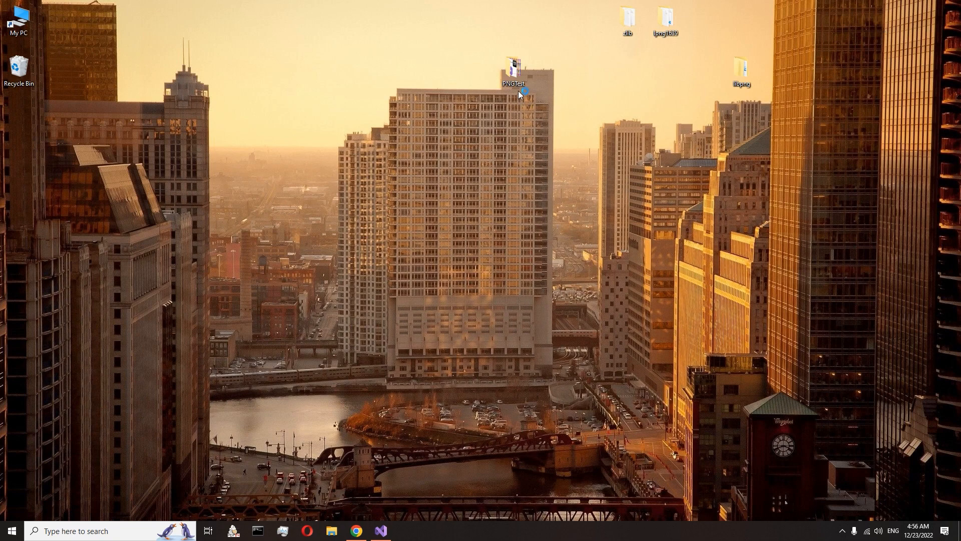
{"action": "double_click", "coordinate": [509, 66]}
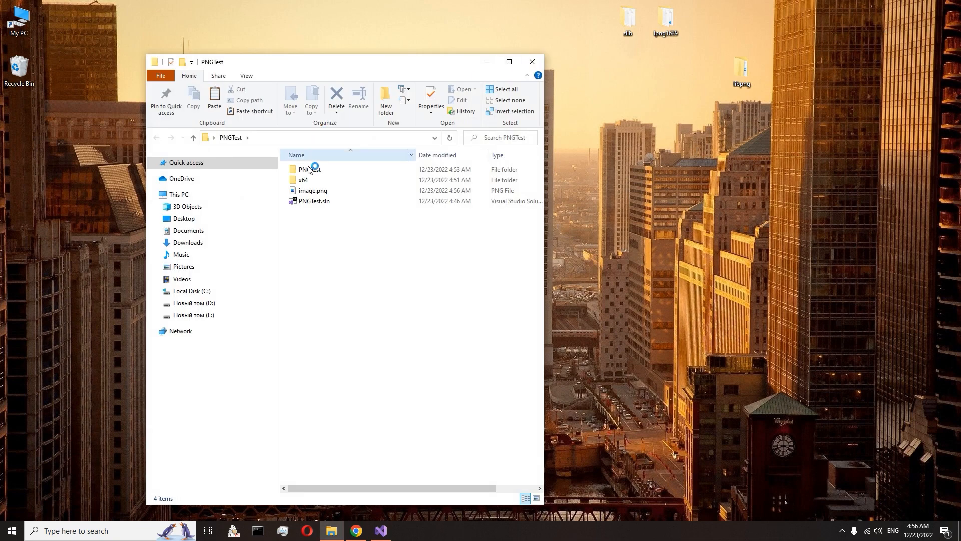
{"action": "left_click", "coordinate": [308, 192]}
{"action": "double_click", "coordinate": [308, 192]}
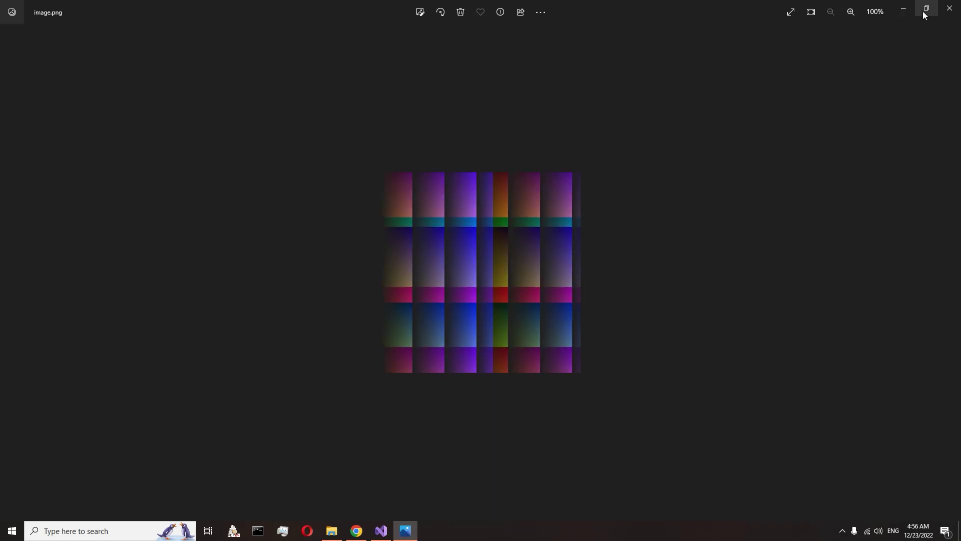
Restore the Photos window down and drag it left beside File Explorer.
{"action": "left_click", "coordinate": [926, 9]}
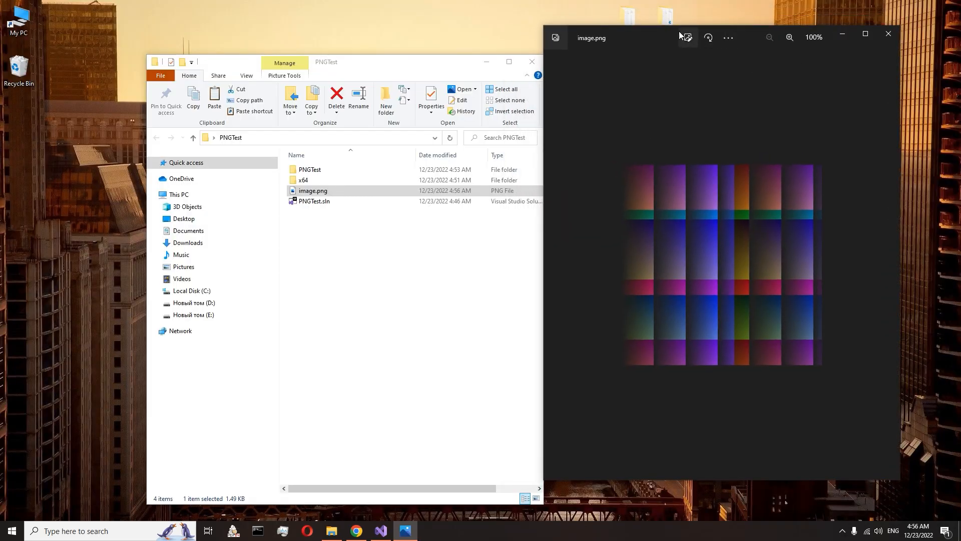
{"action": "left_click_drag", "start_coordinate": [666, 34], "coordinate": [418, 37]}
{"action": "scroll", "coordinate": [476, 217], "scroll_direction": "up", "scroll_amount": 3}
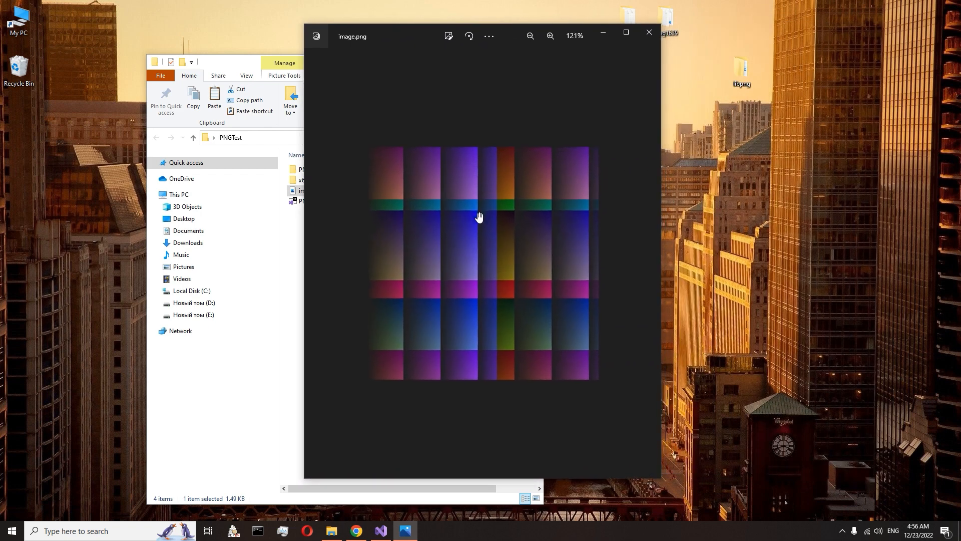
{"action": "scroll", "coordinate": [476, 216], "scroll_direction": "up", "scroll_amount": 3}
{"action": "scroll", "coordinate": [476, 217], "scroll_direction": "up", "scroll_amount": 3}
{"action": "scroll", "coordinate": [476, 216], "scroll_direction": "up", "scroll_amount": 3}
{"action": "scroll", "coordinate": [479, 217], "scroll_direction": "down", "scroll_amount": 3}
{"action": "scroll", "coordinate": [480, 217], "scroll_direction": "down", "scroll_amount": 3}
{"action": "scroll", "coordinate": [480, 218], "scroll_direction": "down", "scroll_amount": 3}
{"action": "scroll", "coordinate": [488, 203], "scroll_direction": "down", "scroll_amount": 2}
{"action": "scroll", "coordinate": [522, 176], "scroll_direction": "up", "scroll_amount": 1}
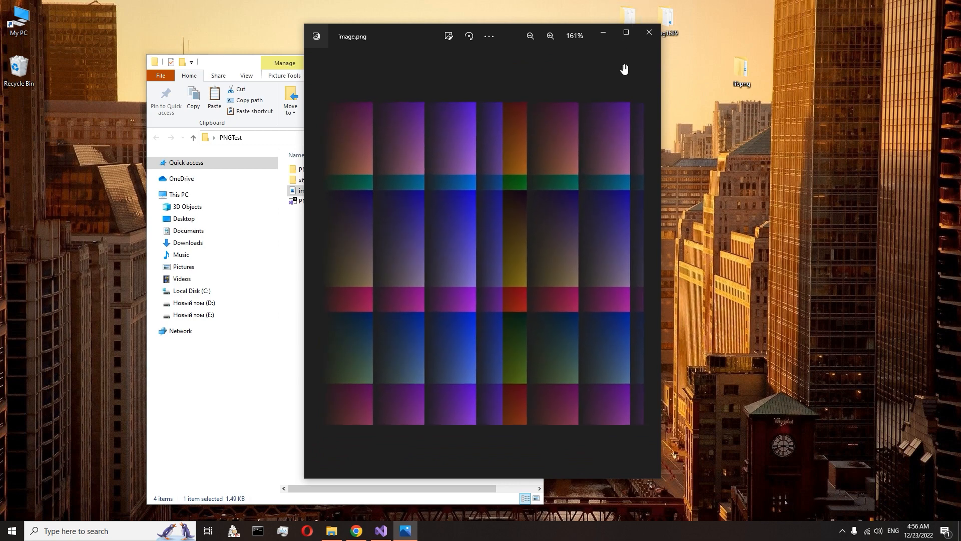